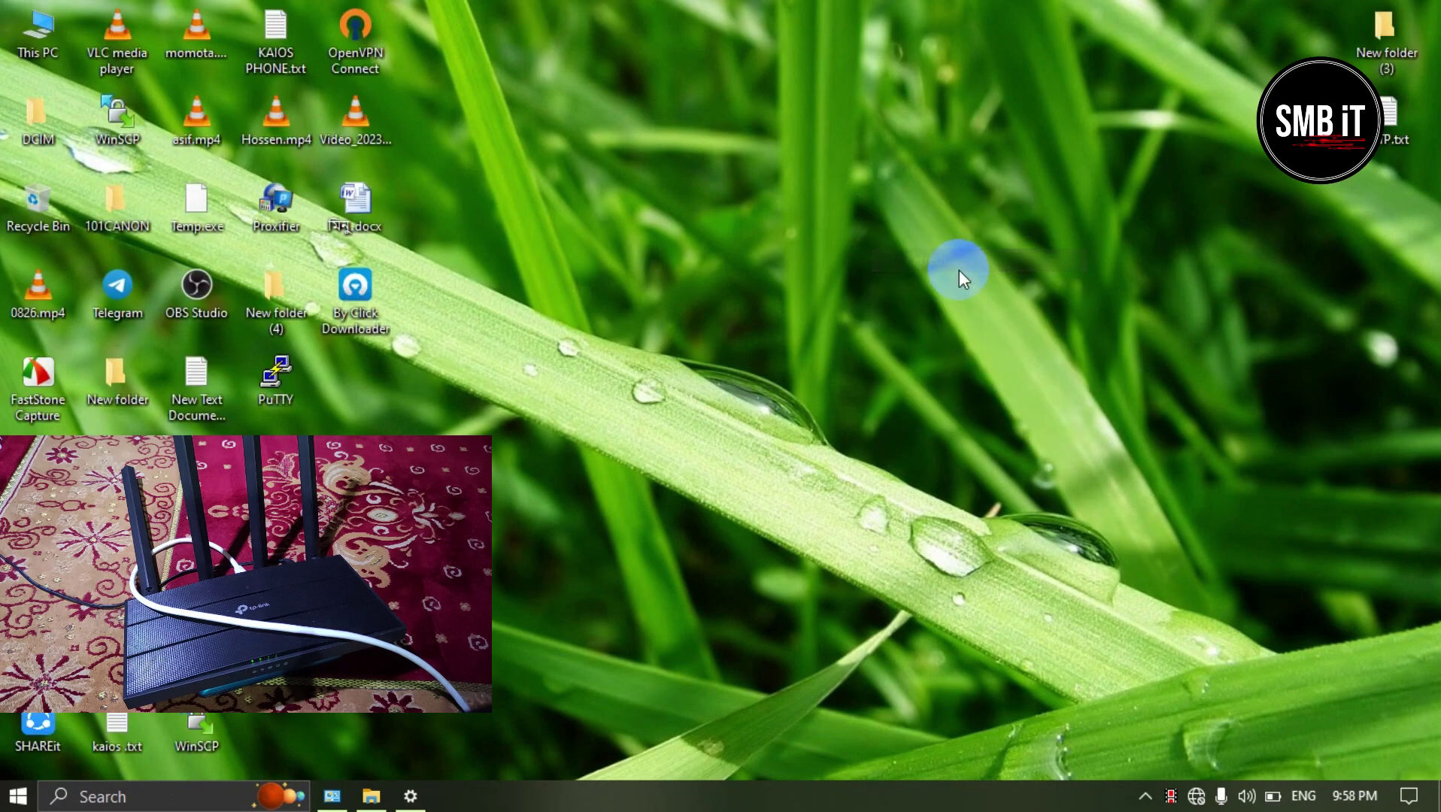
Step: Close the Ethernet settings and launch Microsoft Edge from the desktop
click(407, 798)
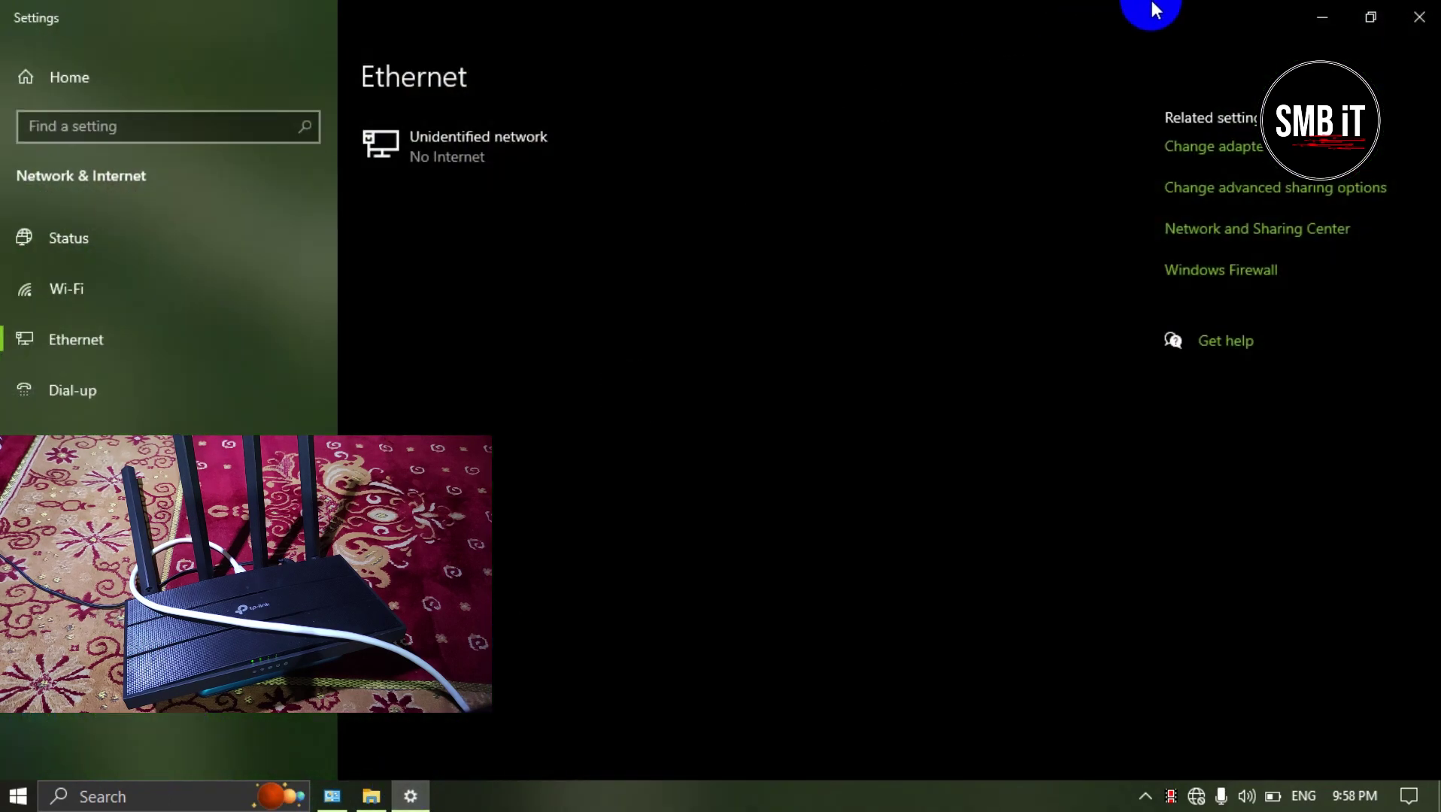
click(1419, 16)
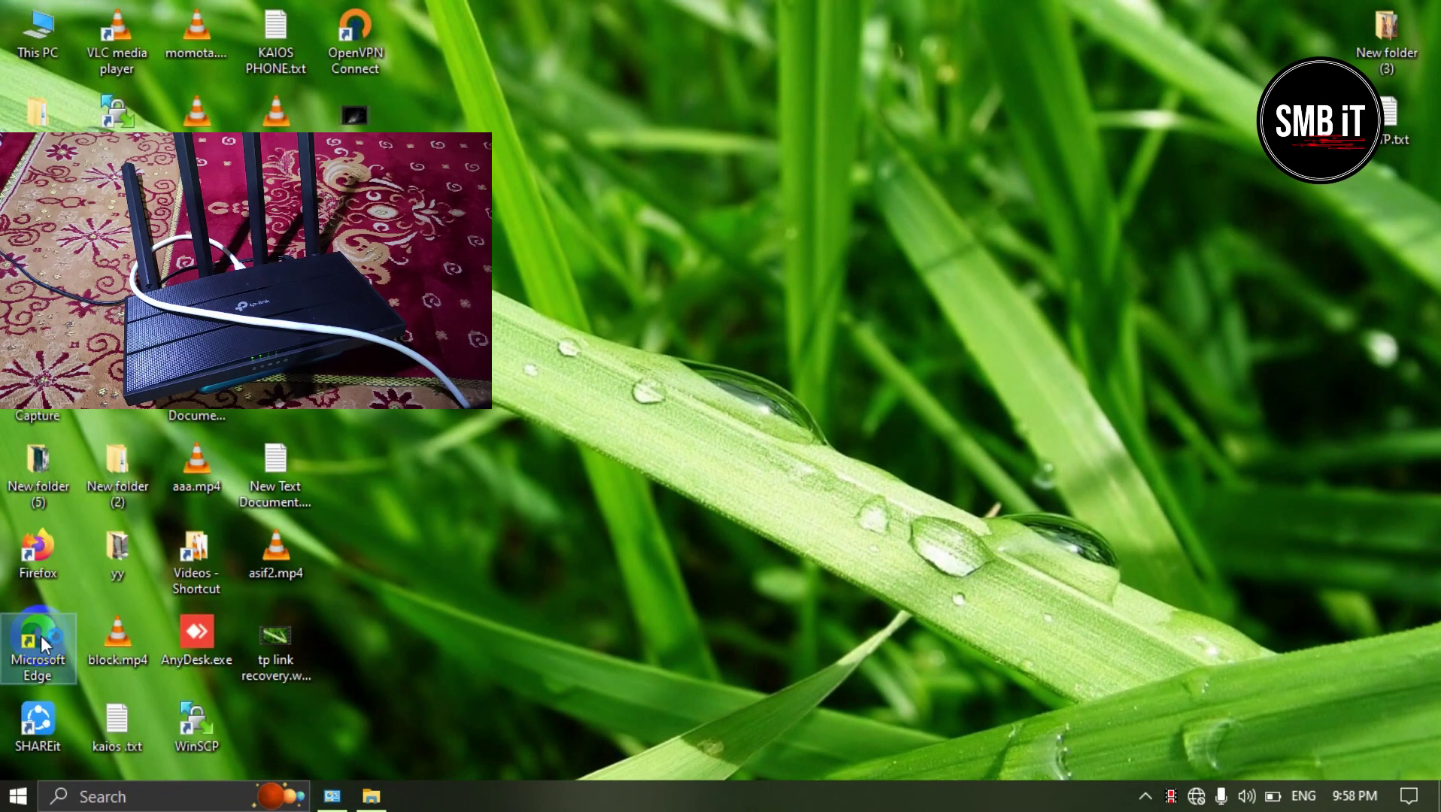
double_click(43, 644)
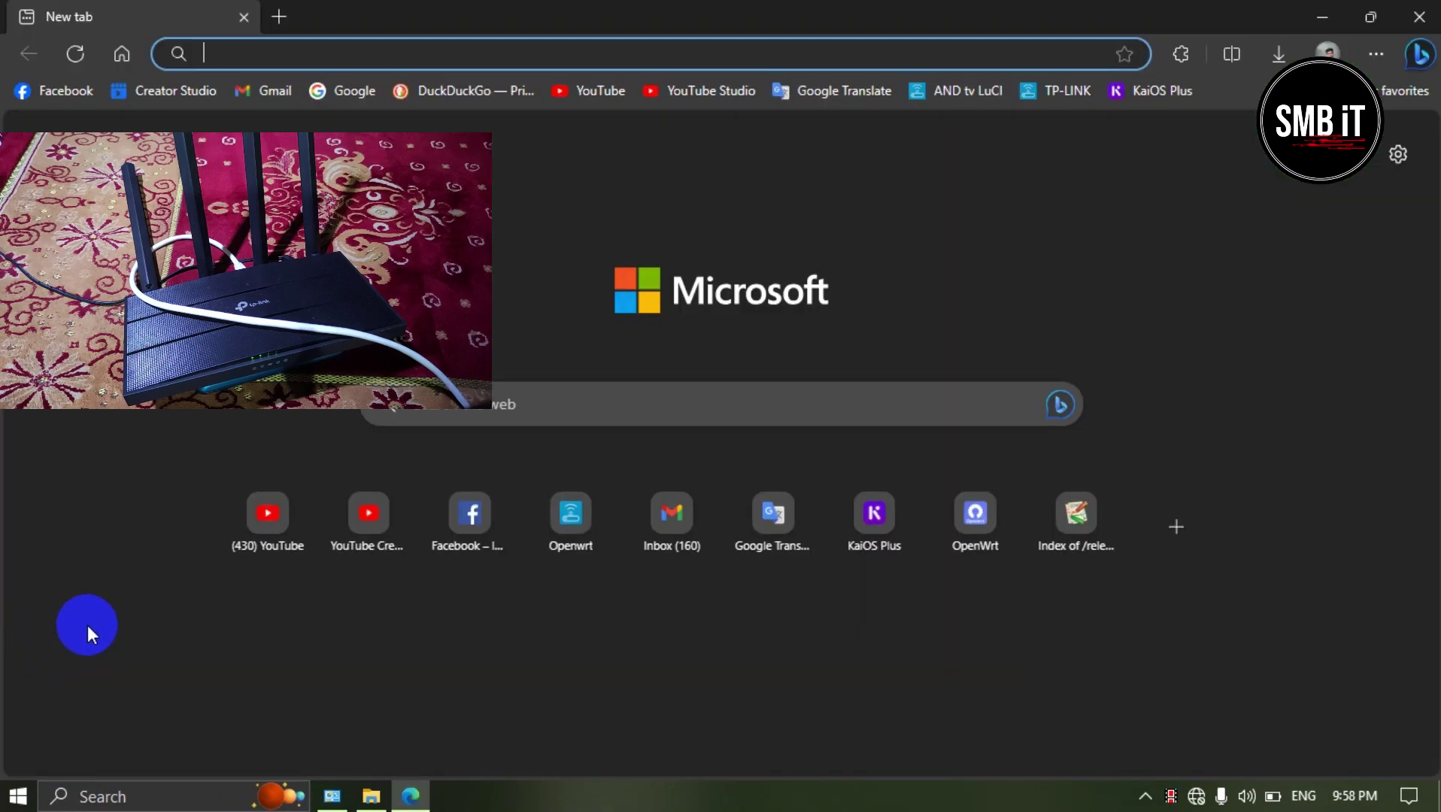
Step: Clear the mistyped Bengali digits from the address bar and switch keyboard input to English
click(234, 55)
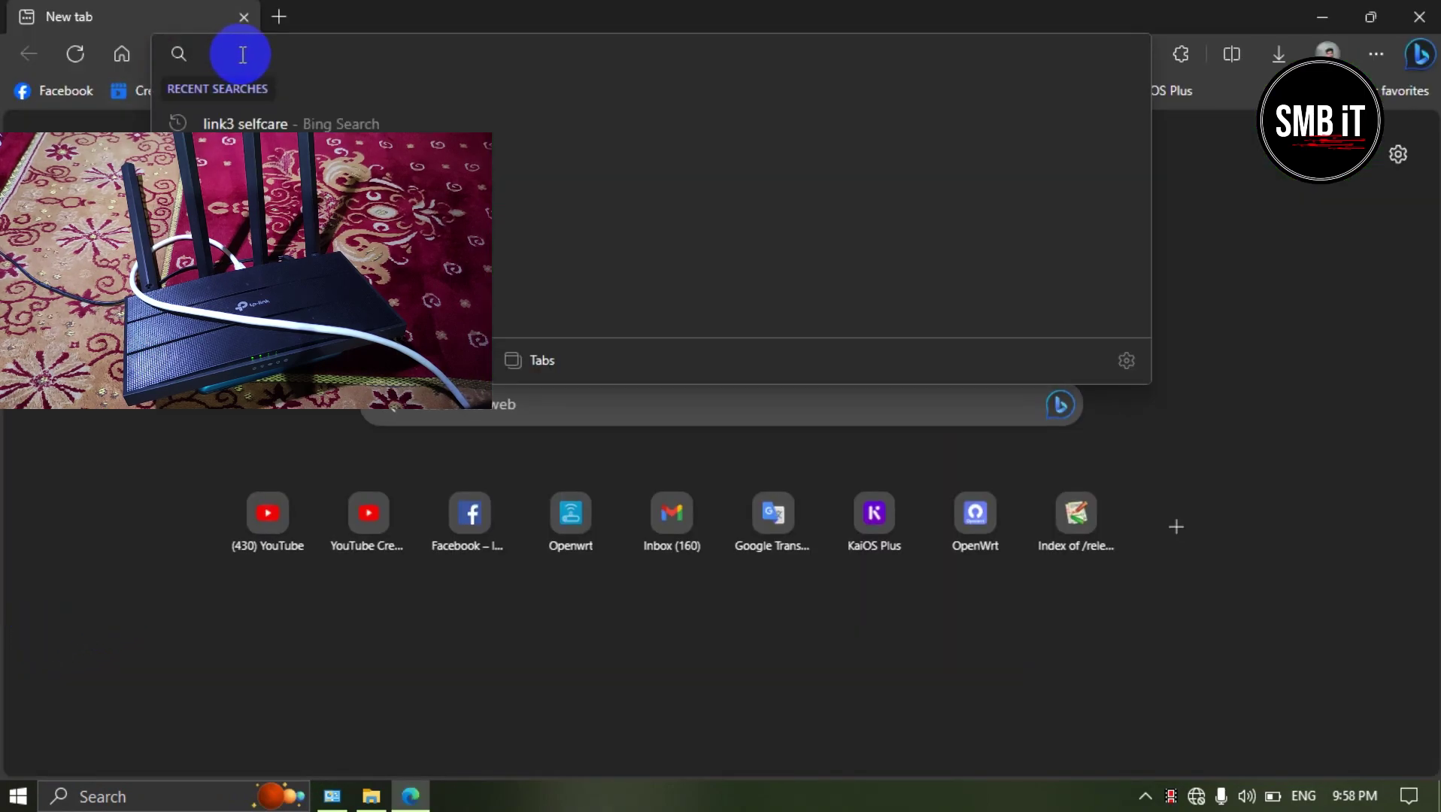
text(১৯২)
key(BackSpace)
key(BackSpace)
key(BackSpace)
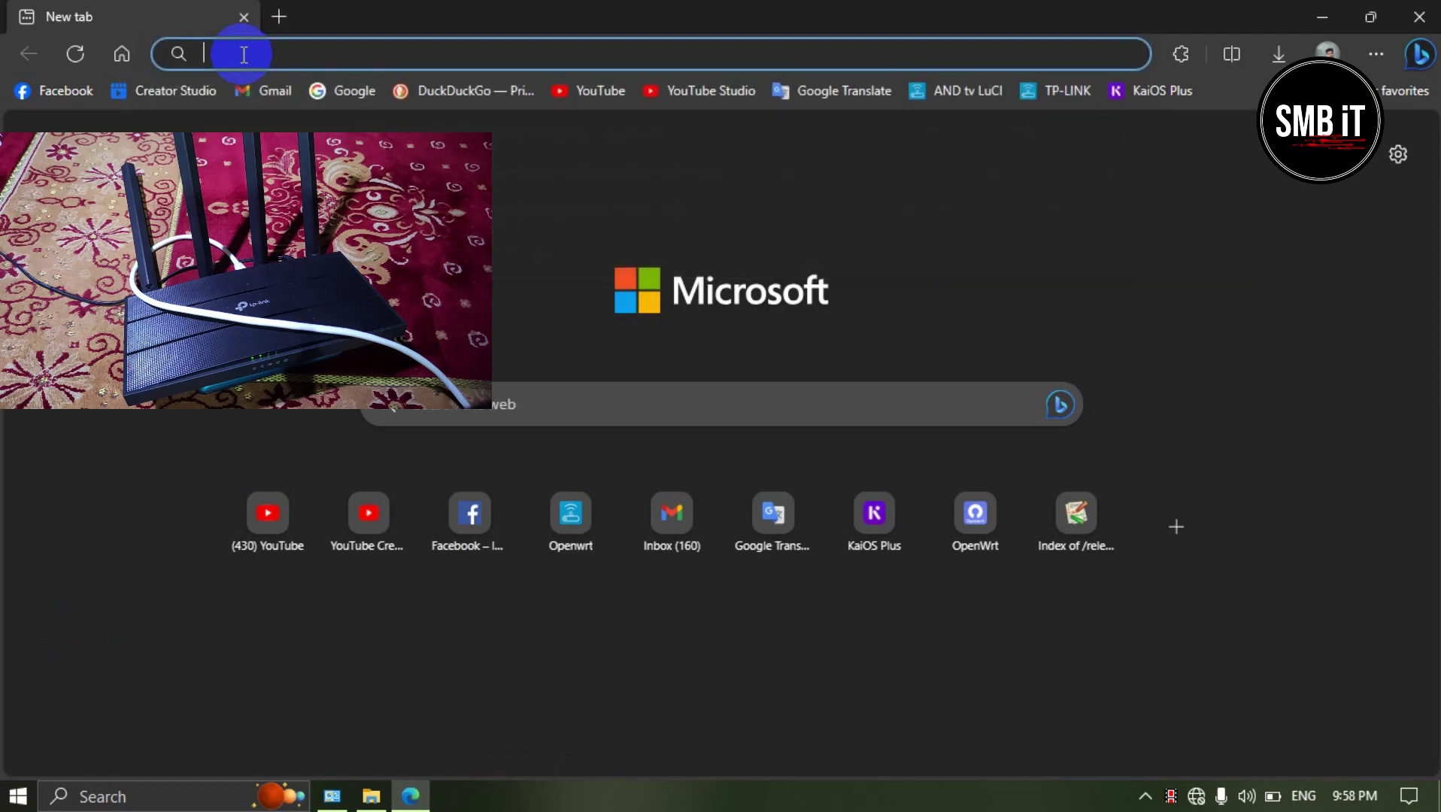
click(1148, 795)
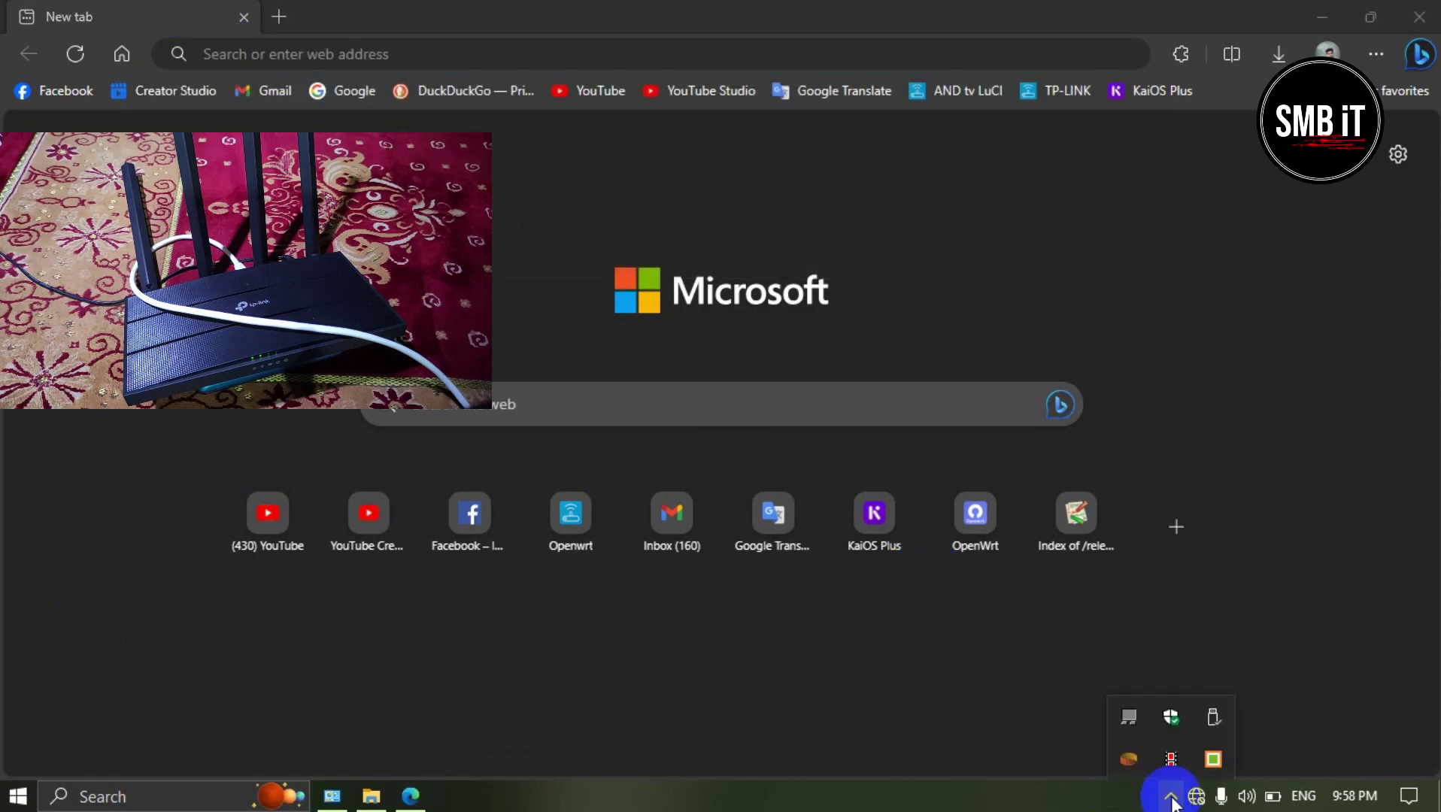
click(1212, 759)
click(1095, 685)
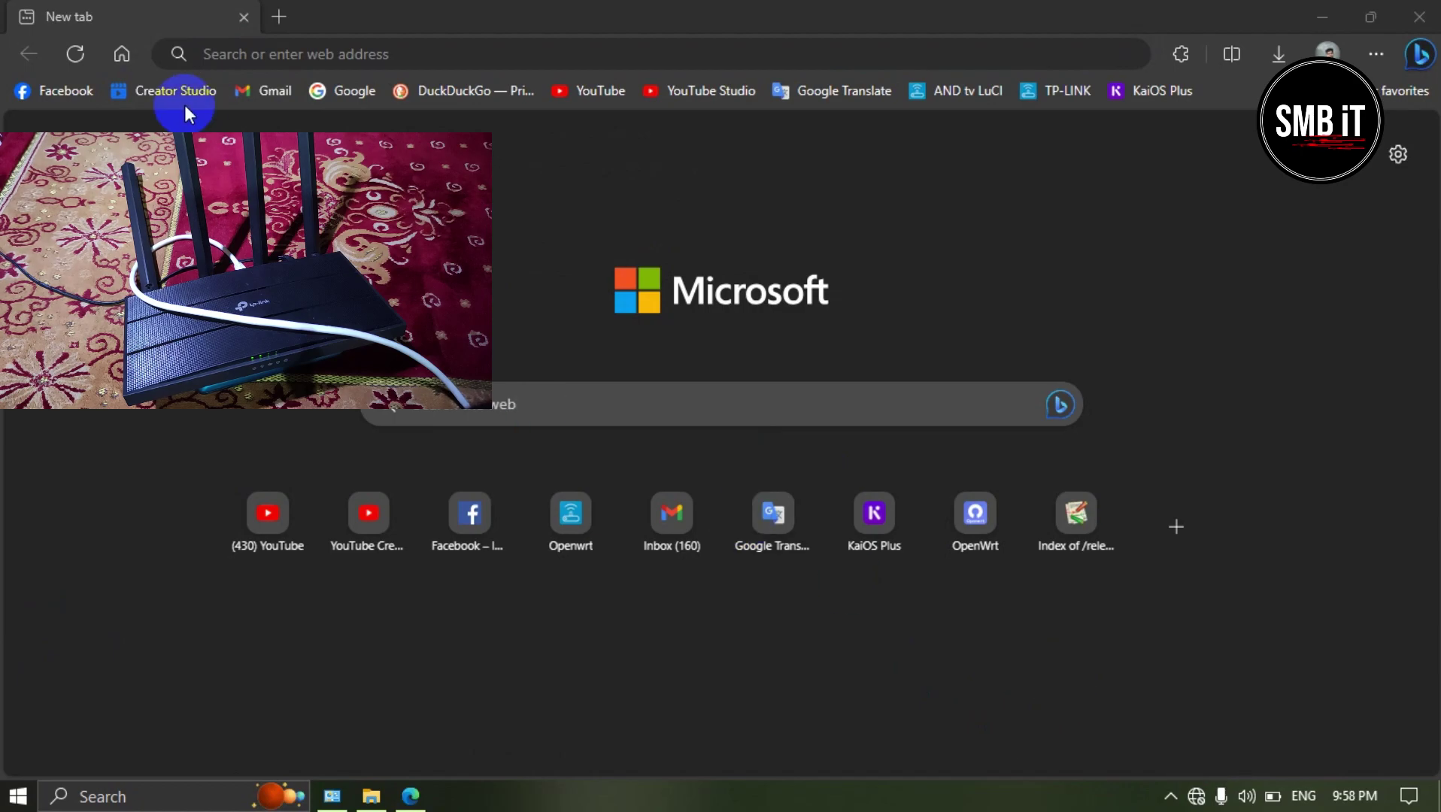
click(260, 54)
Step: Go to 192.168.0.1 and log in to the Archer C6 admin page
text(1)
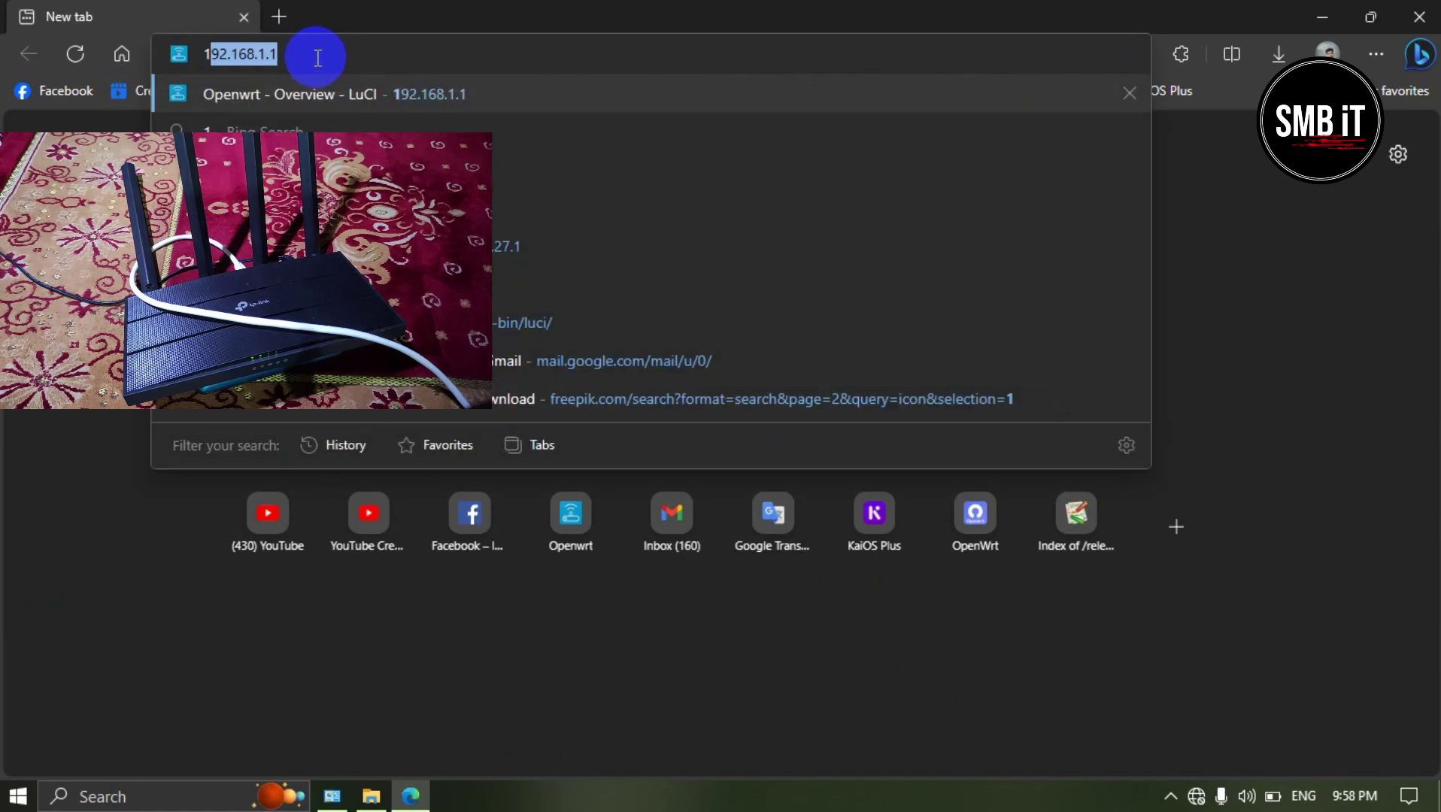
text(92)
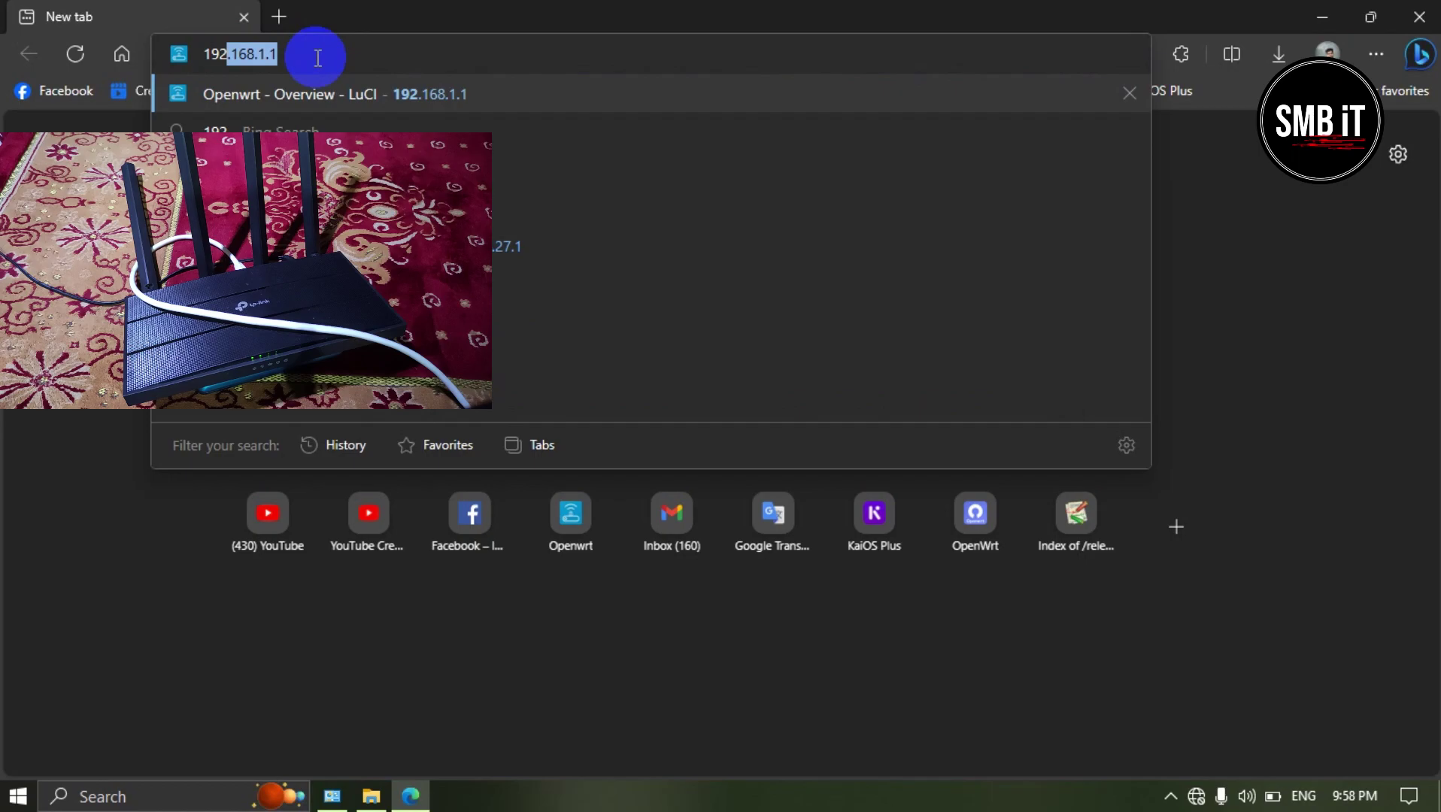
text(.168.0)
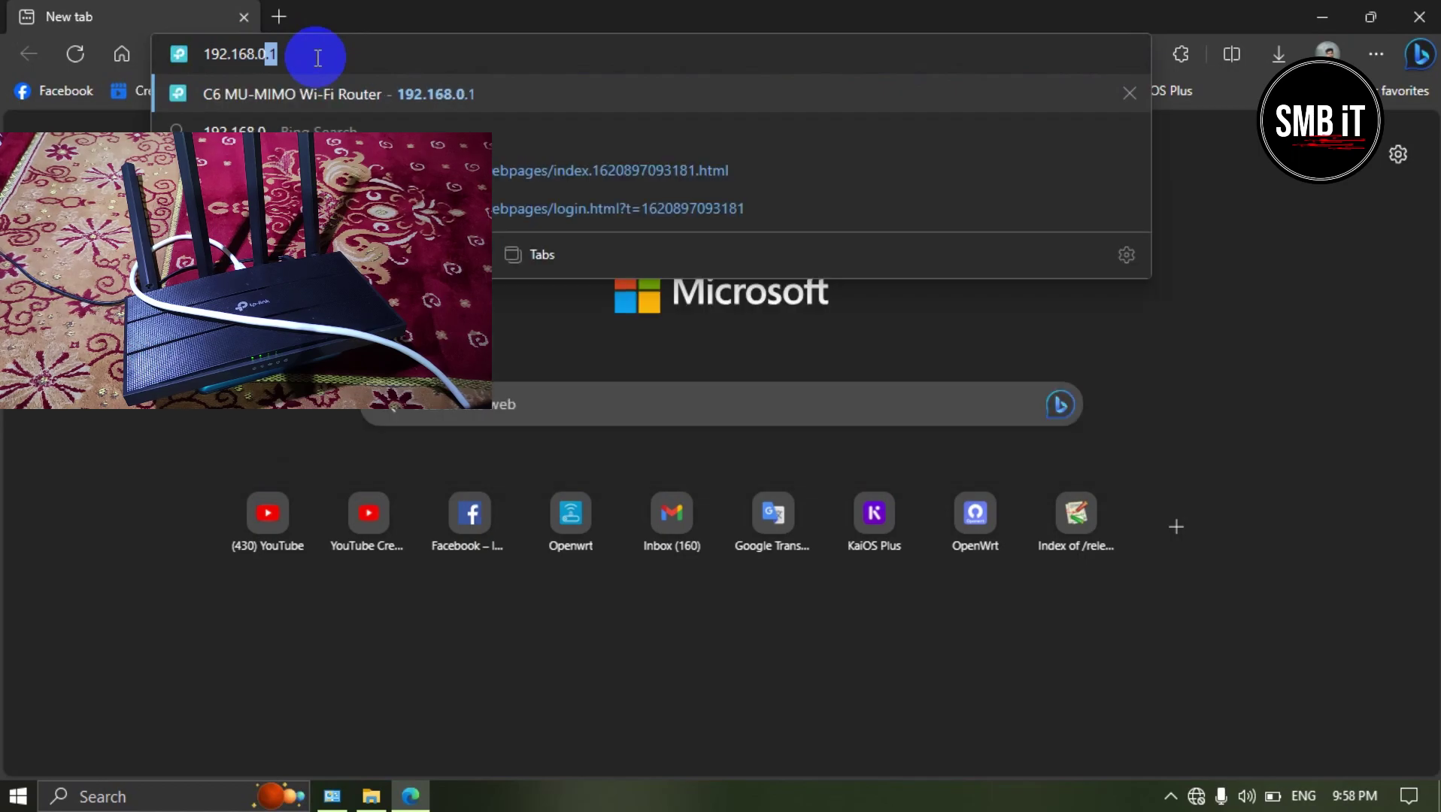
text(.1)
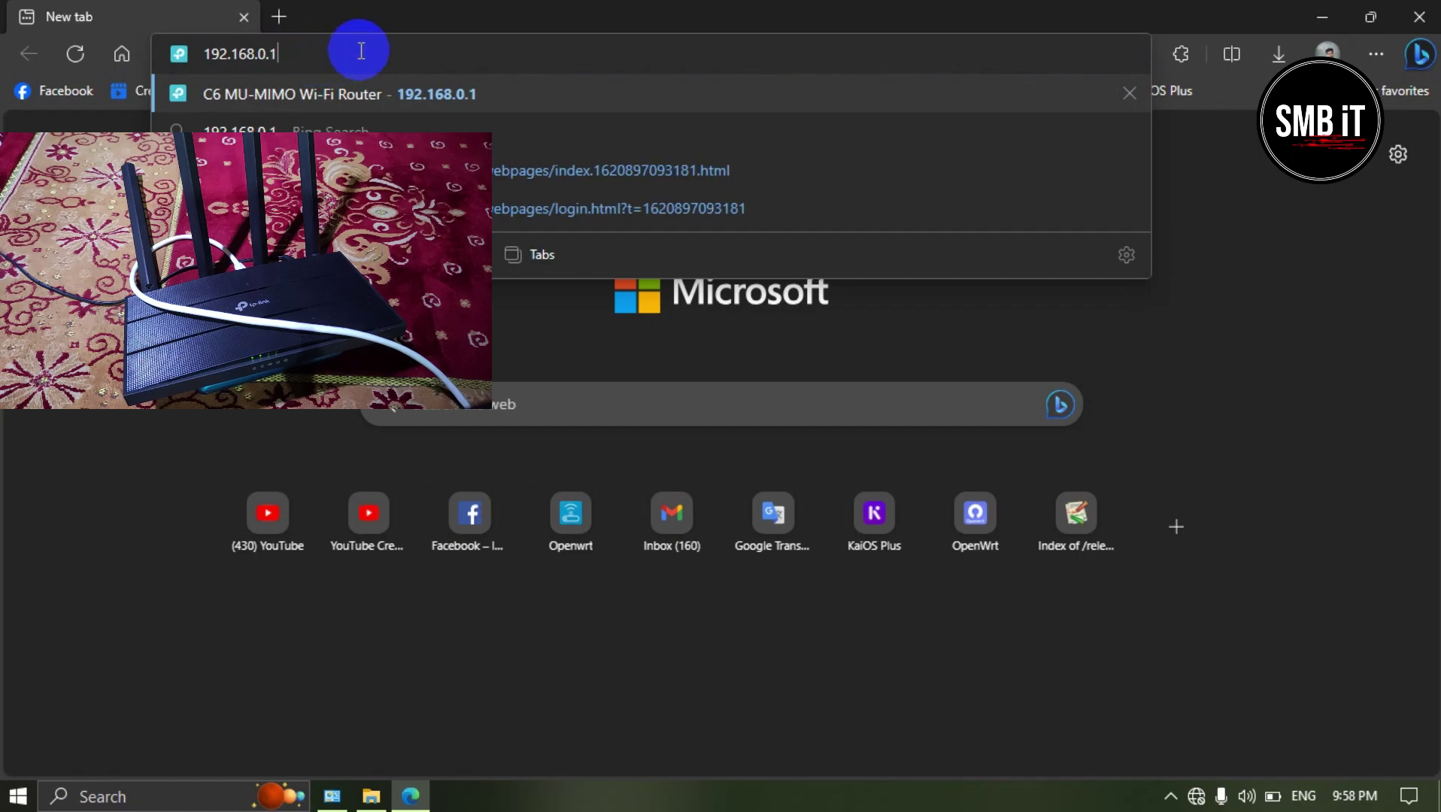
click(444, 94)
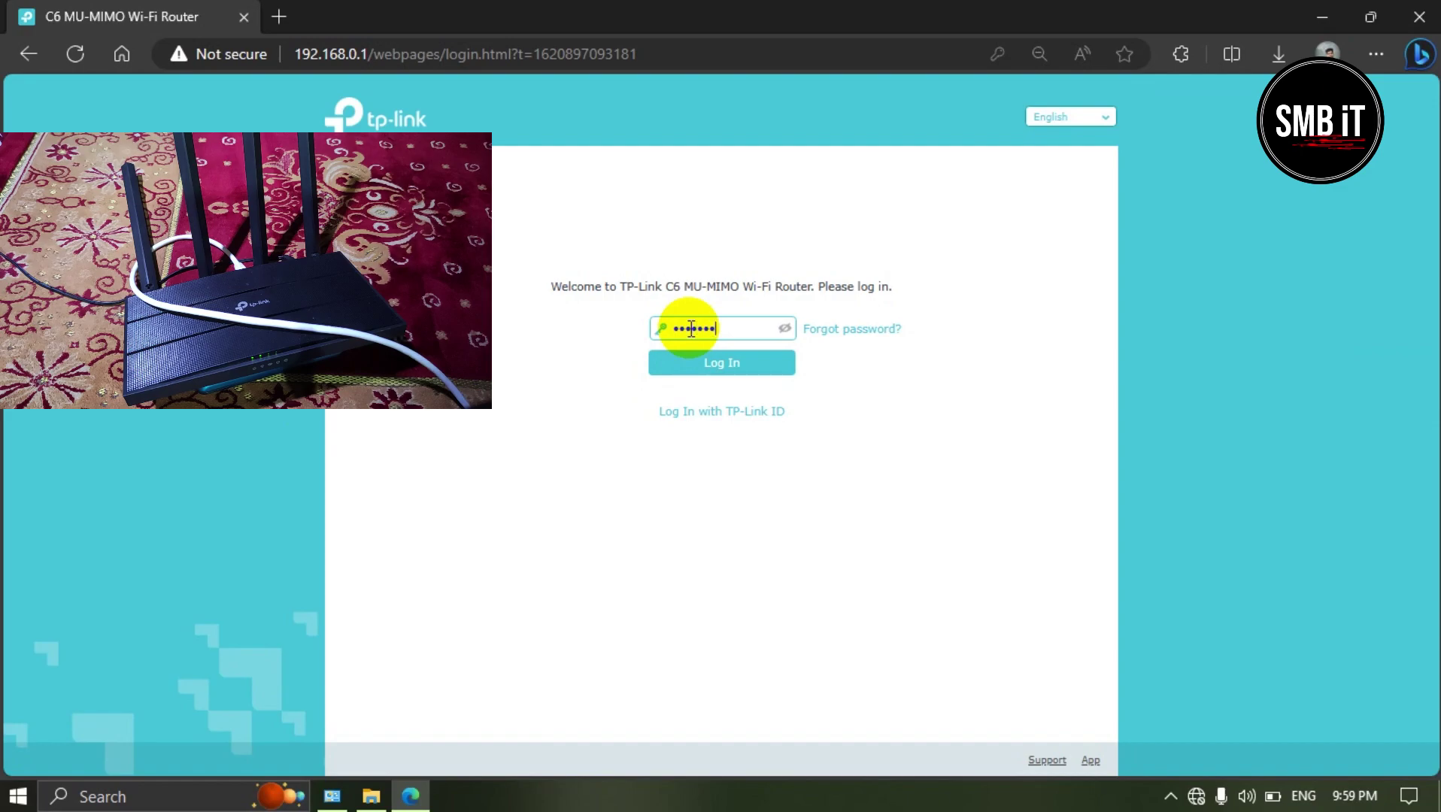
click(714, 368)
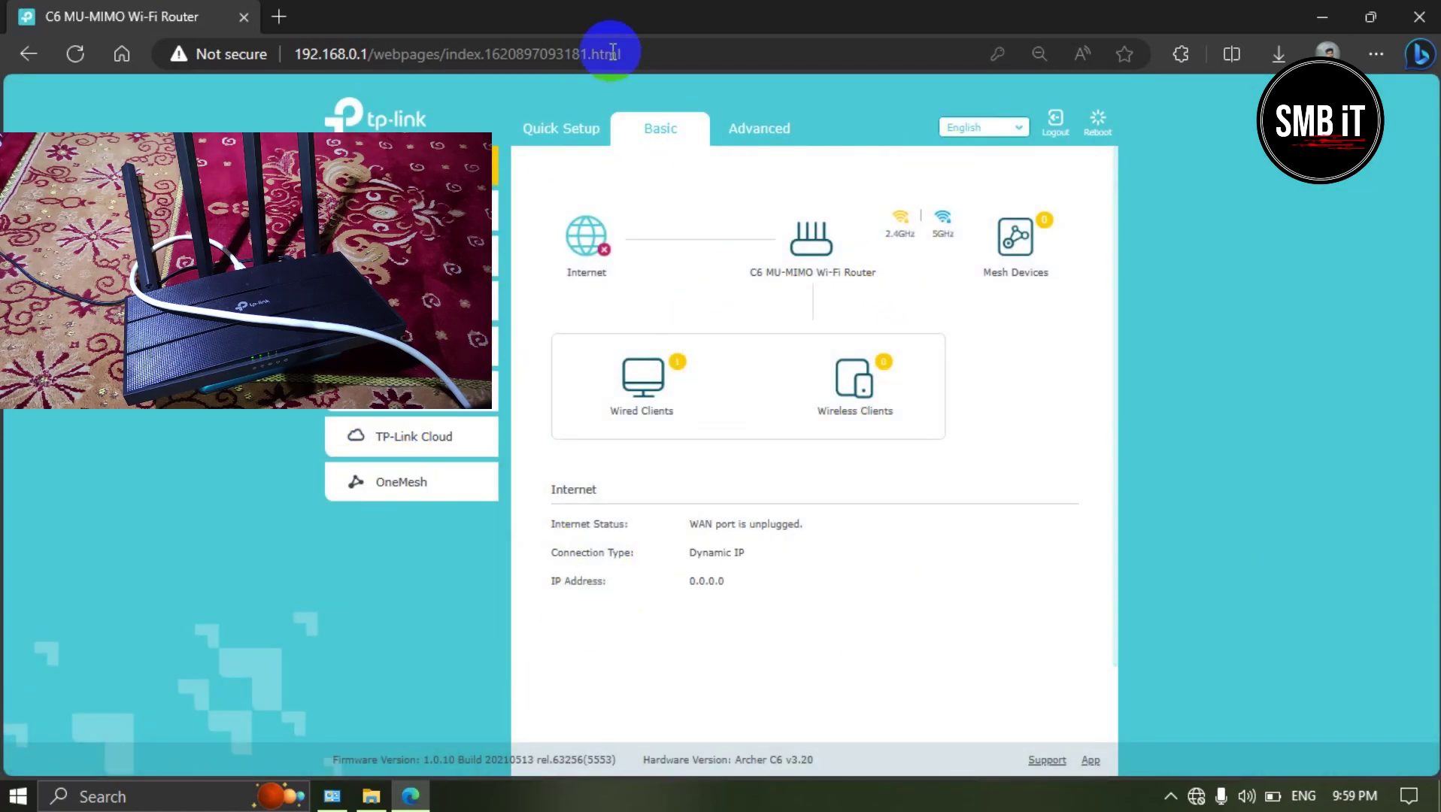
Step: Open the Firmware Upgrade page under Advanced > System Tools
click(745, 122)
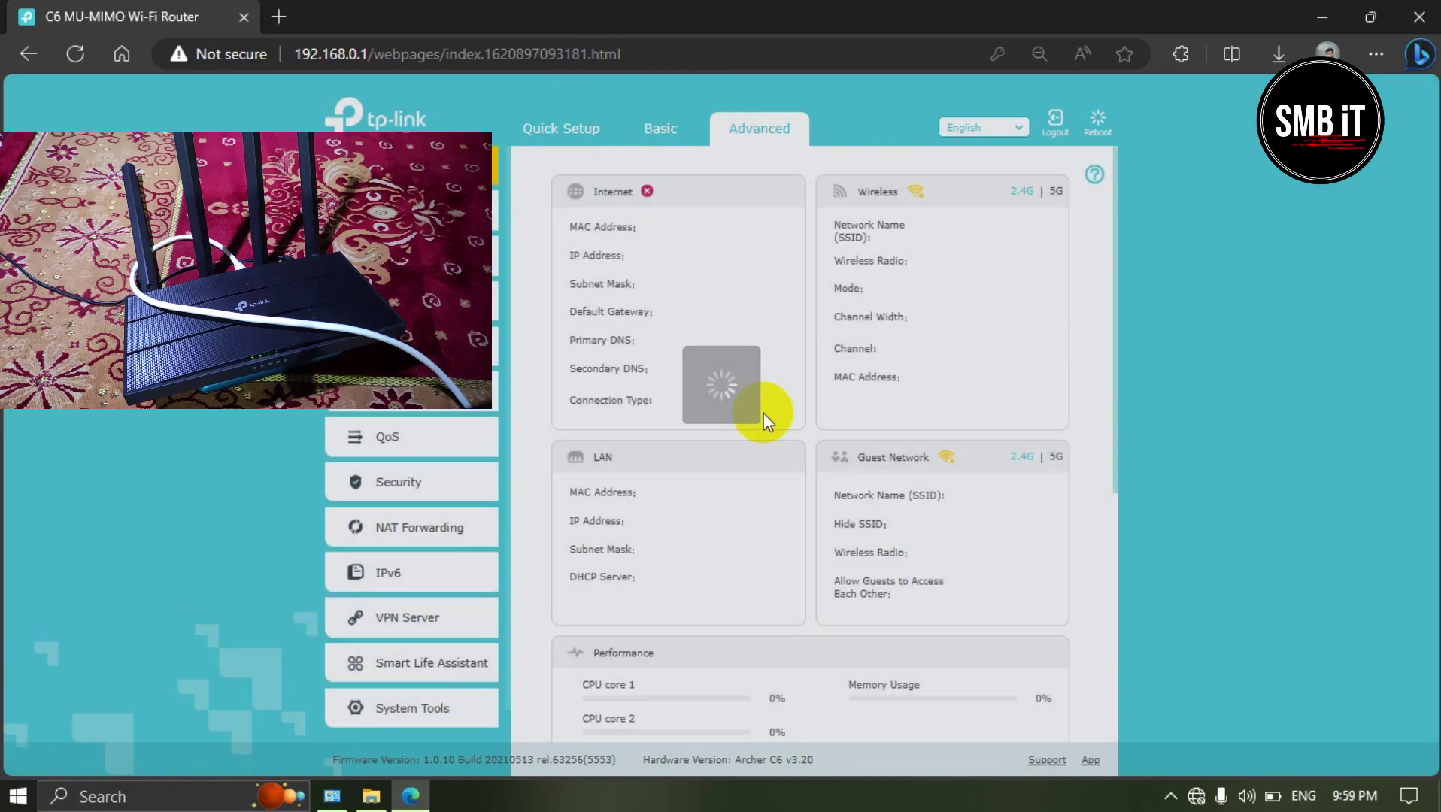
scroll(752, 398, down, 6)
scroll(331, 675, down, 1)
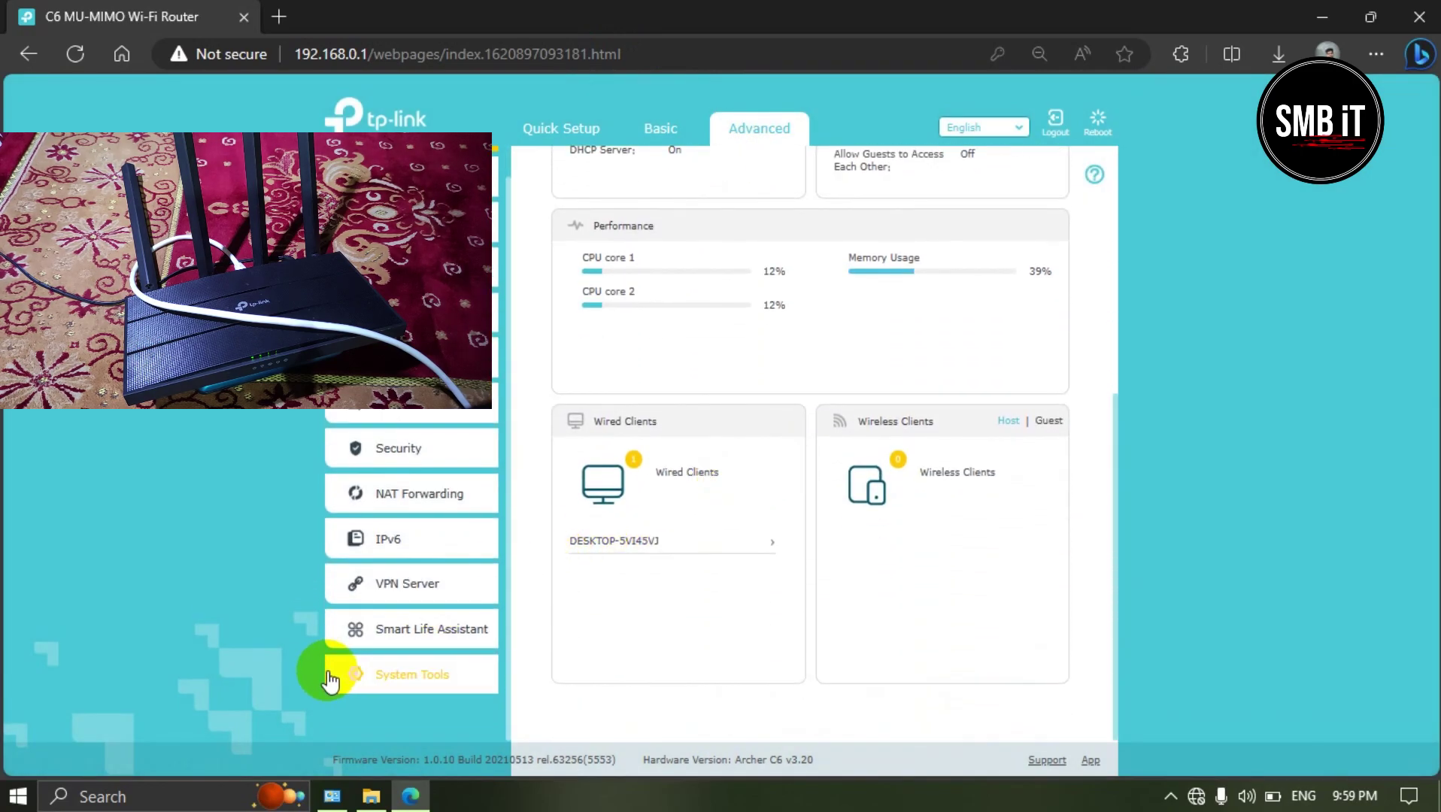
click(358, 681)
scroll(451, 466, down, 3)
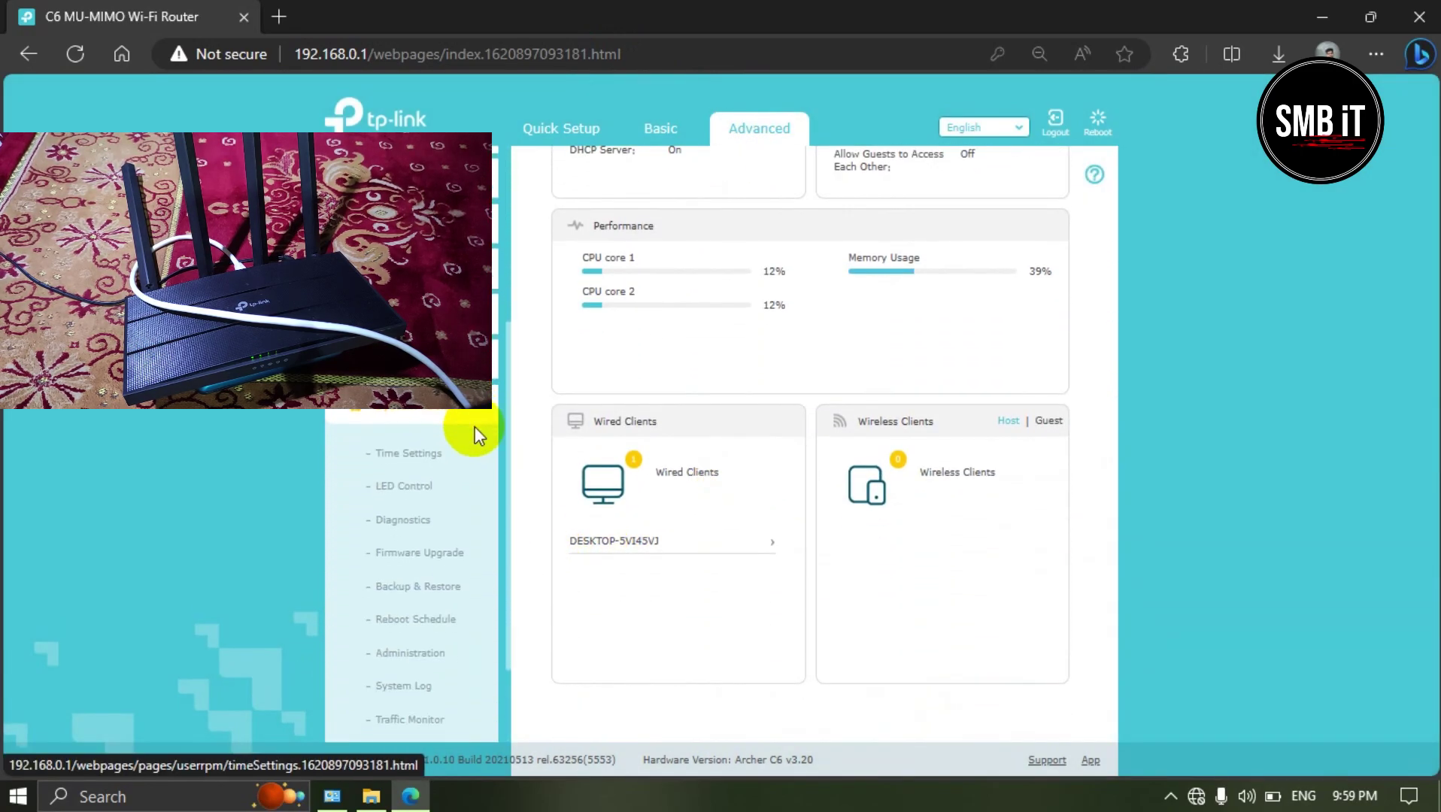
click(423, 514)
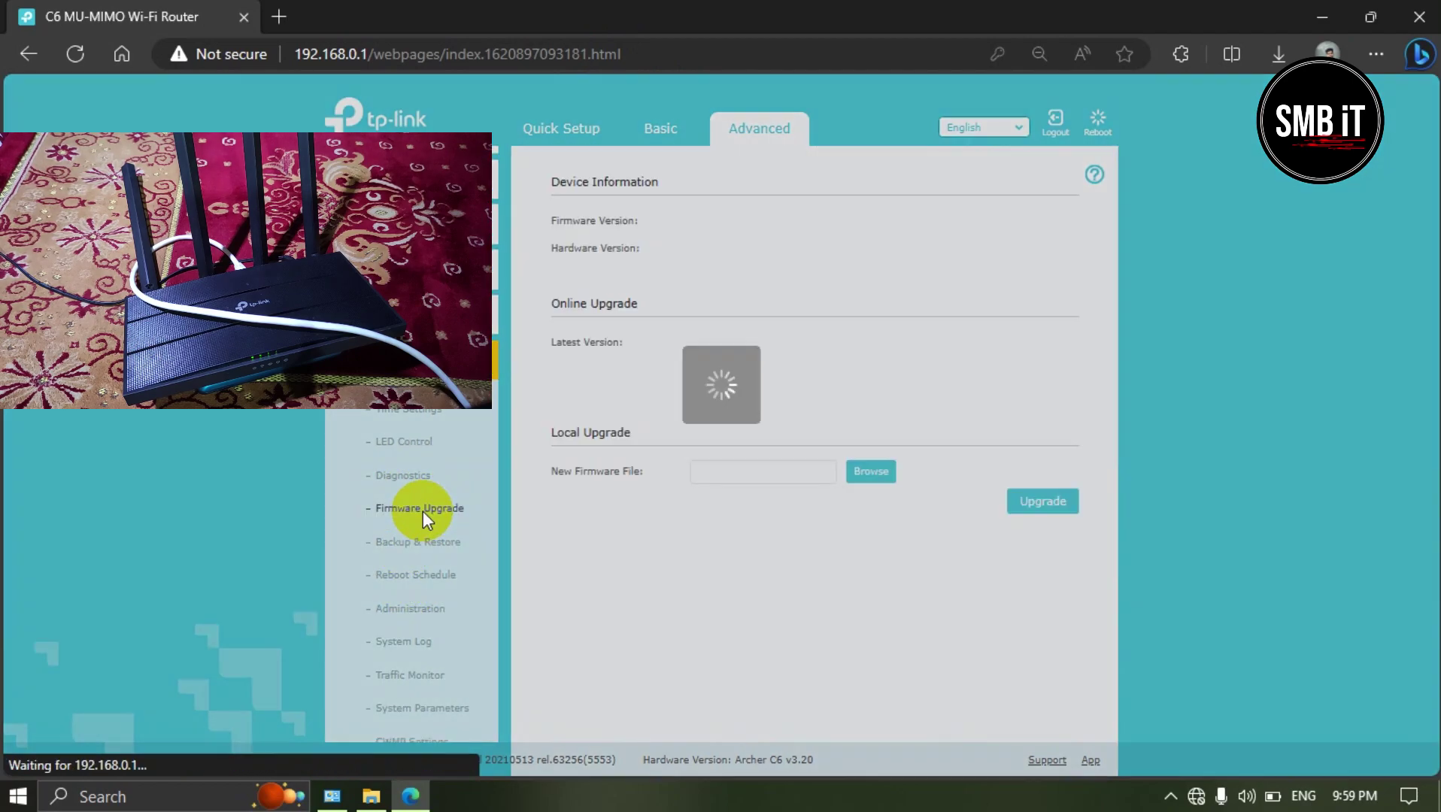
Step: Highlight hardware version Archer C6 v3.20 and review the firmware 1.0.10 details
scroll(748, 326, up, 3)
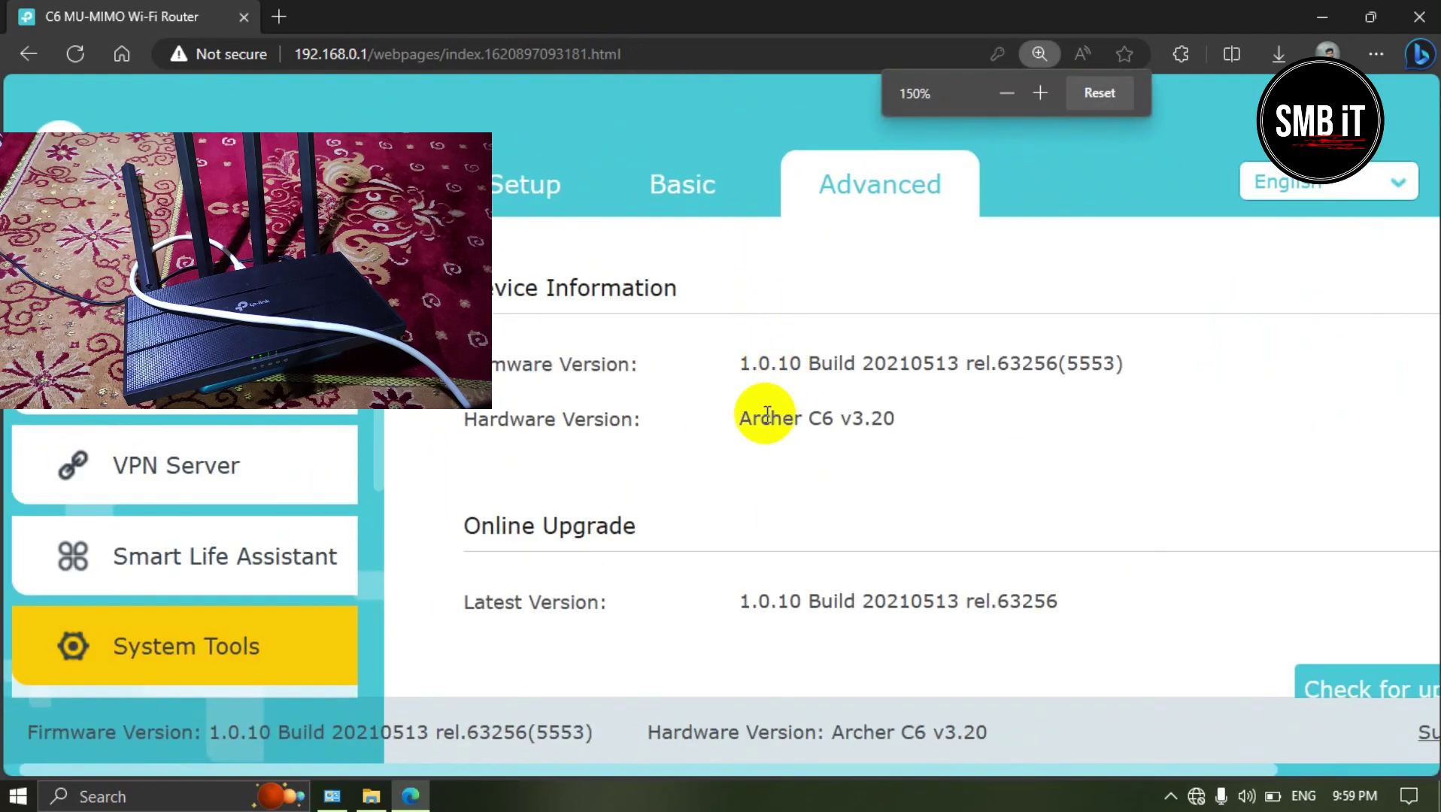
mouse_move(740, 418)
mouse_down()
mouse_move(910, 422)
mouse_move(732, 423)
mouse_up()
scroll(802, 424, down, 3)
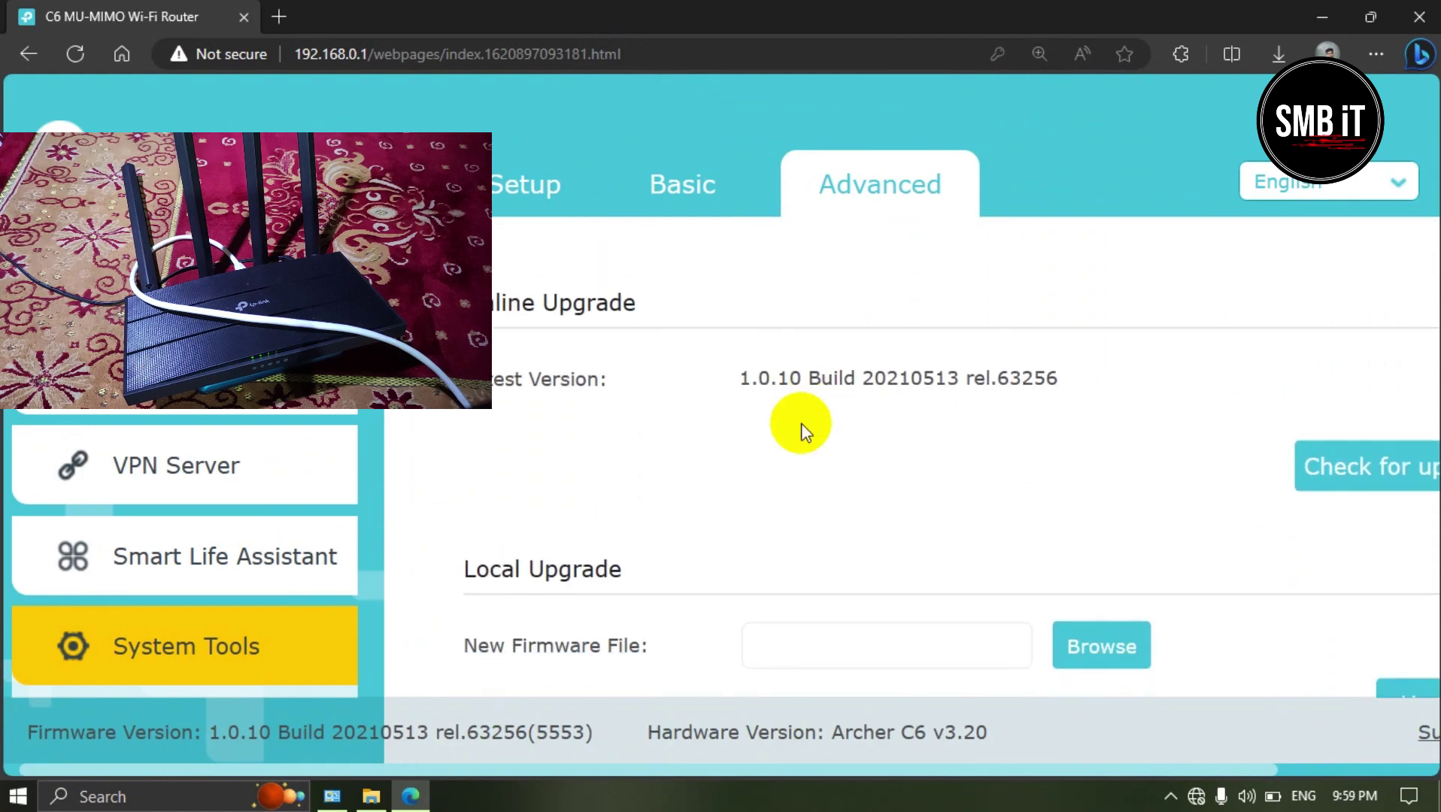
scroll(801, 425, down, 6)
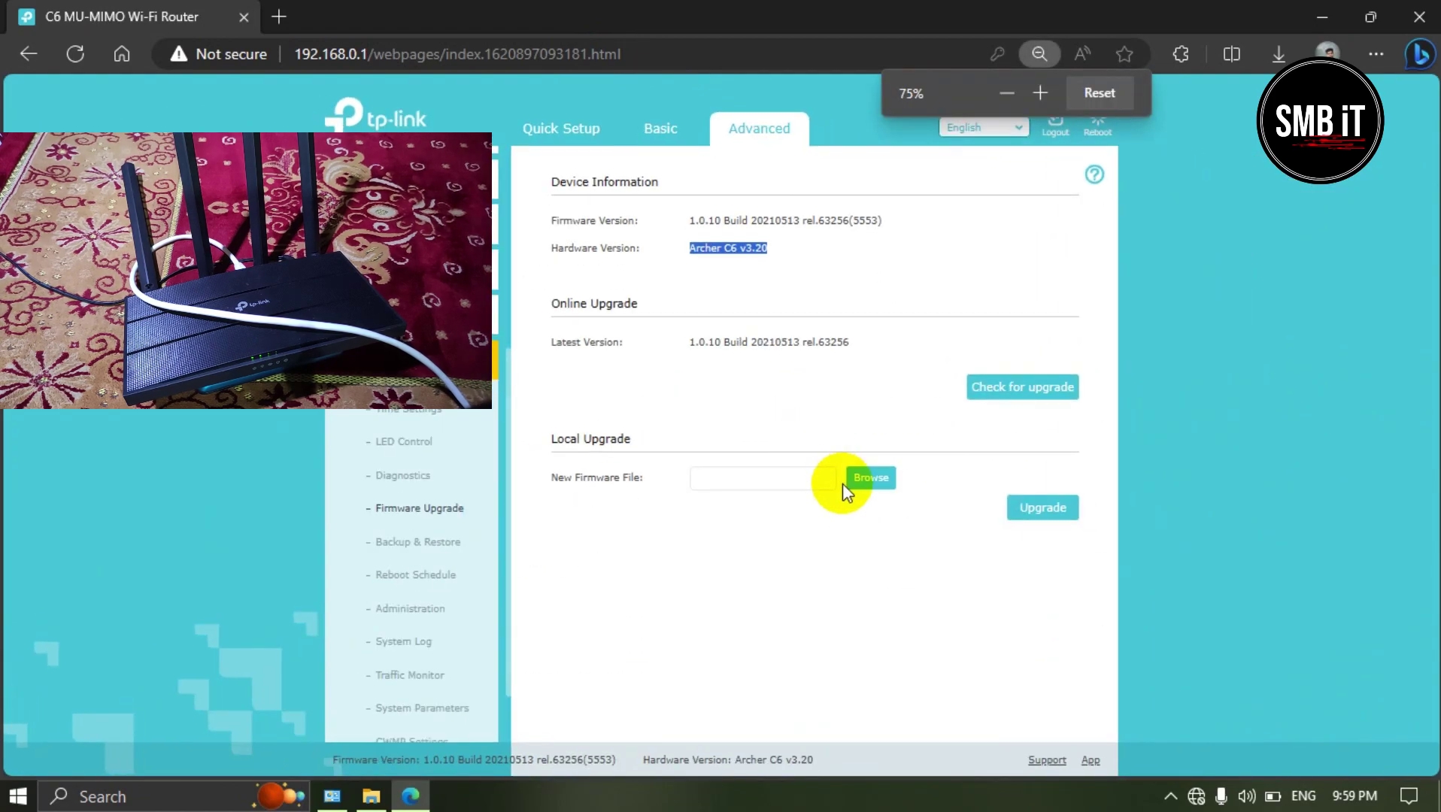
scroll(826, 474, up, 1)
scroll(826, 474, up, 1)
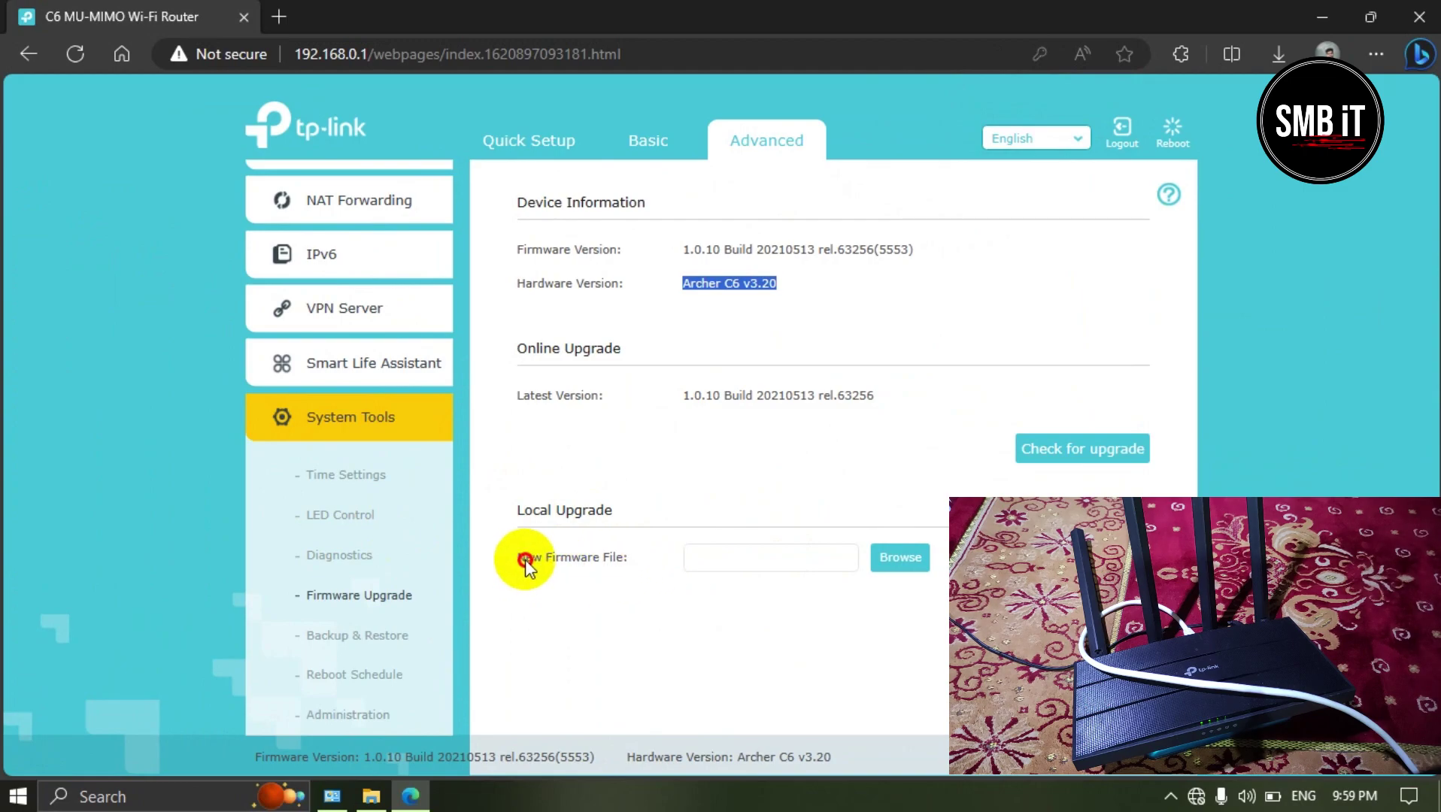
Step: Browse to D:\ALL Apps\Tp Link Archer C6 V3.20 File\OpenWrt Firmware in File Explorer
double_click(1322, 14)
click(31, 45)
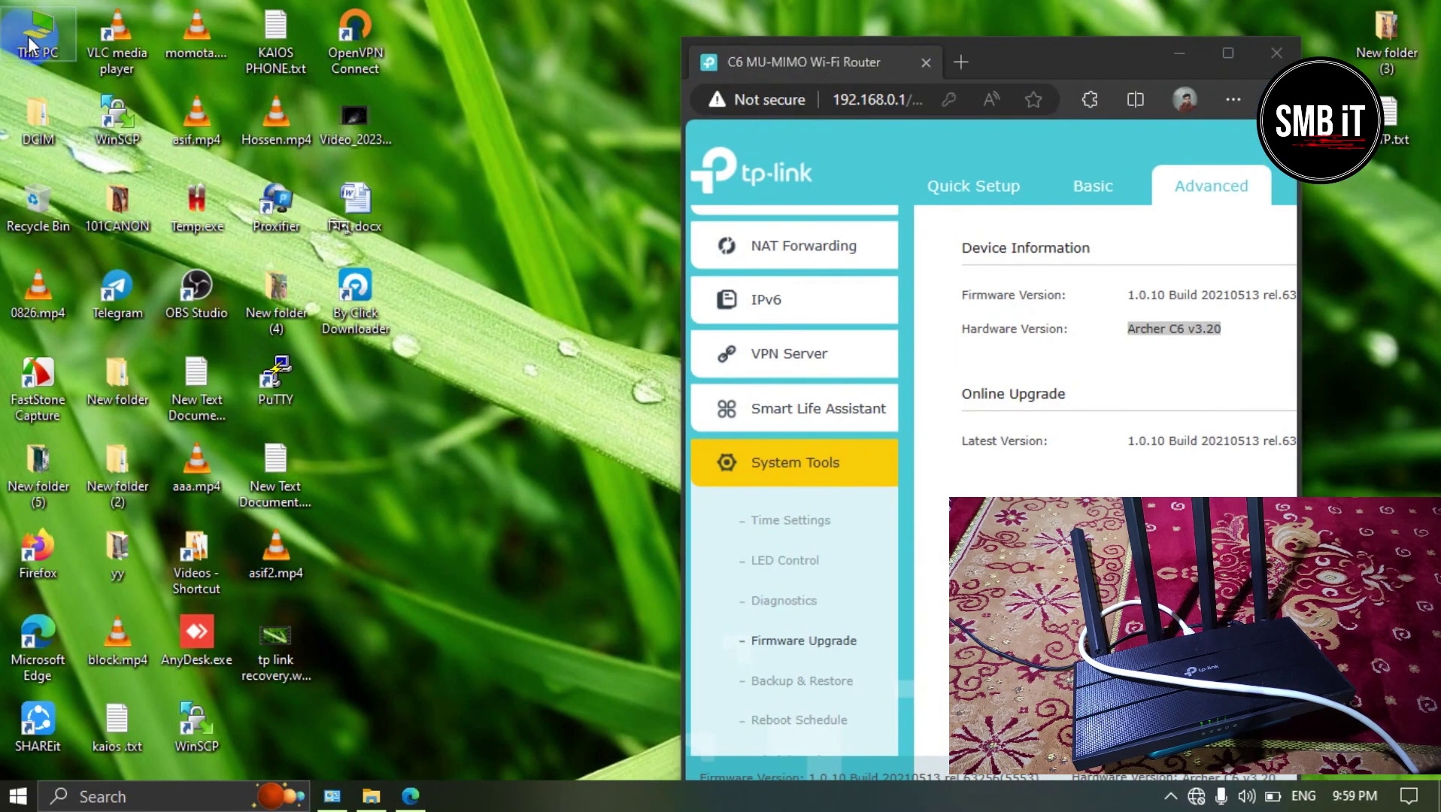
scroll(274, 500, down, 5)
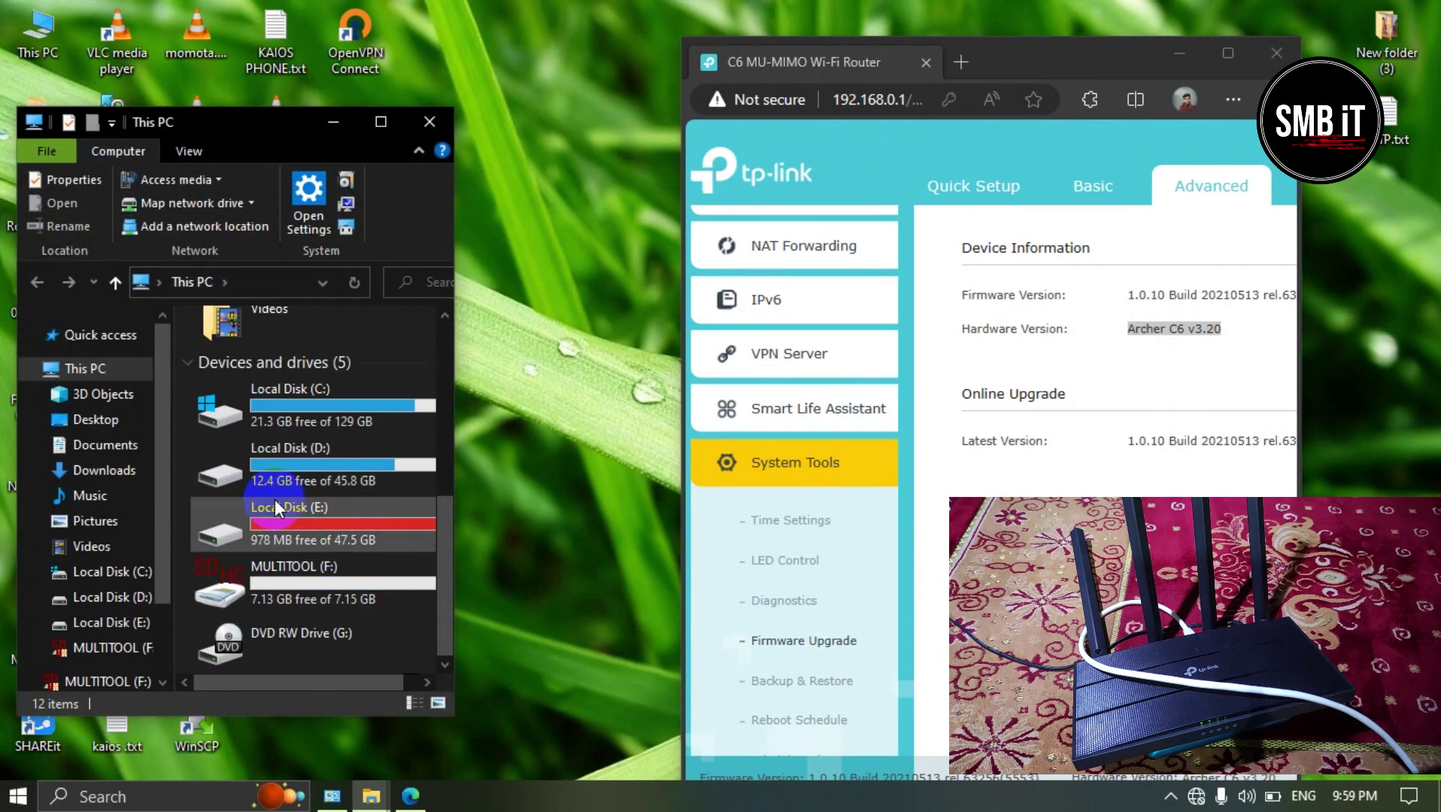
double_click(303, 455)
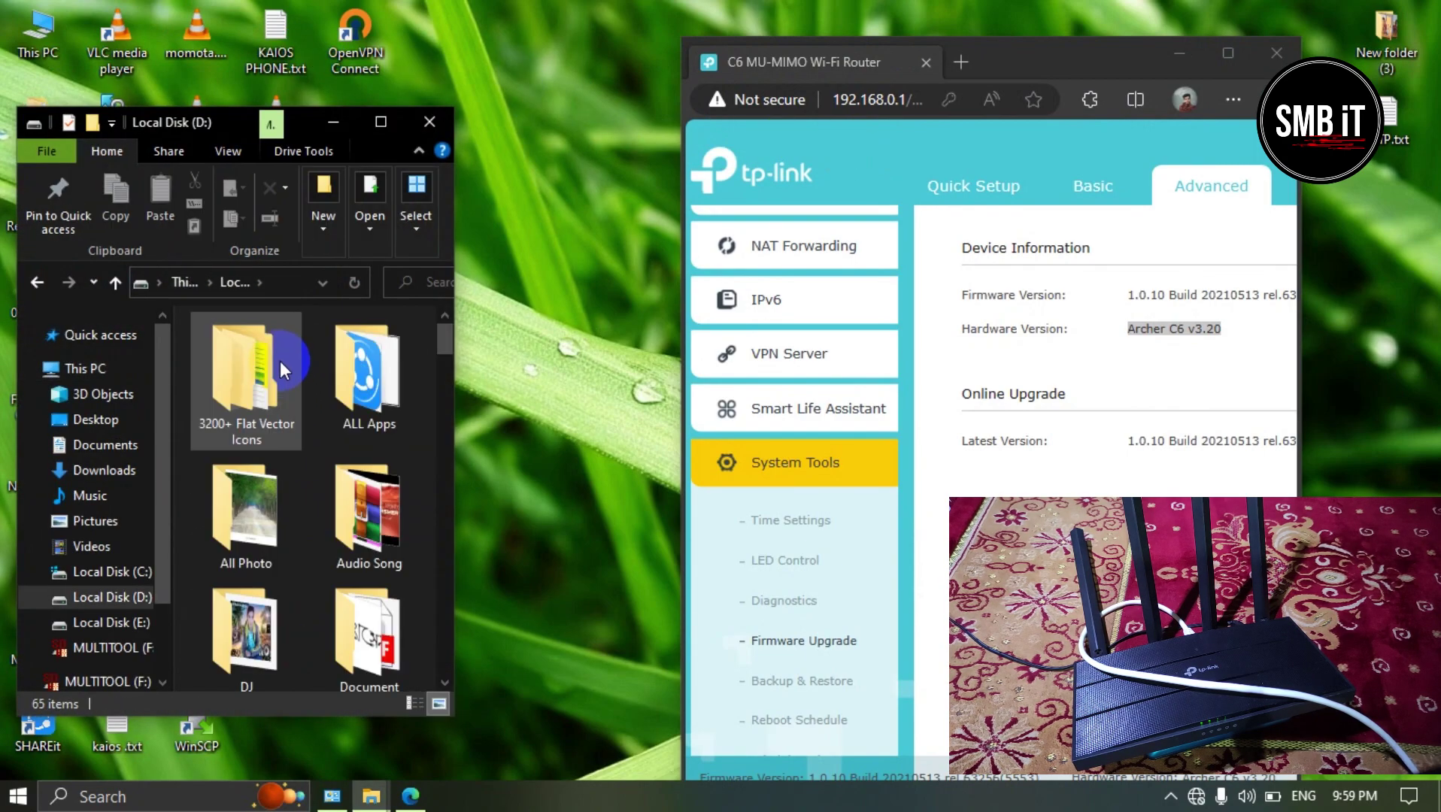
click(347, 507)
click(371, 382)
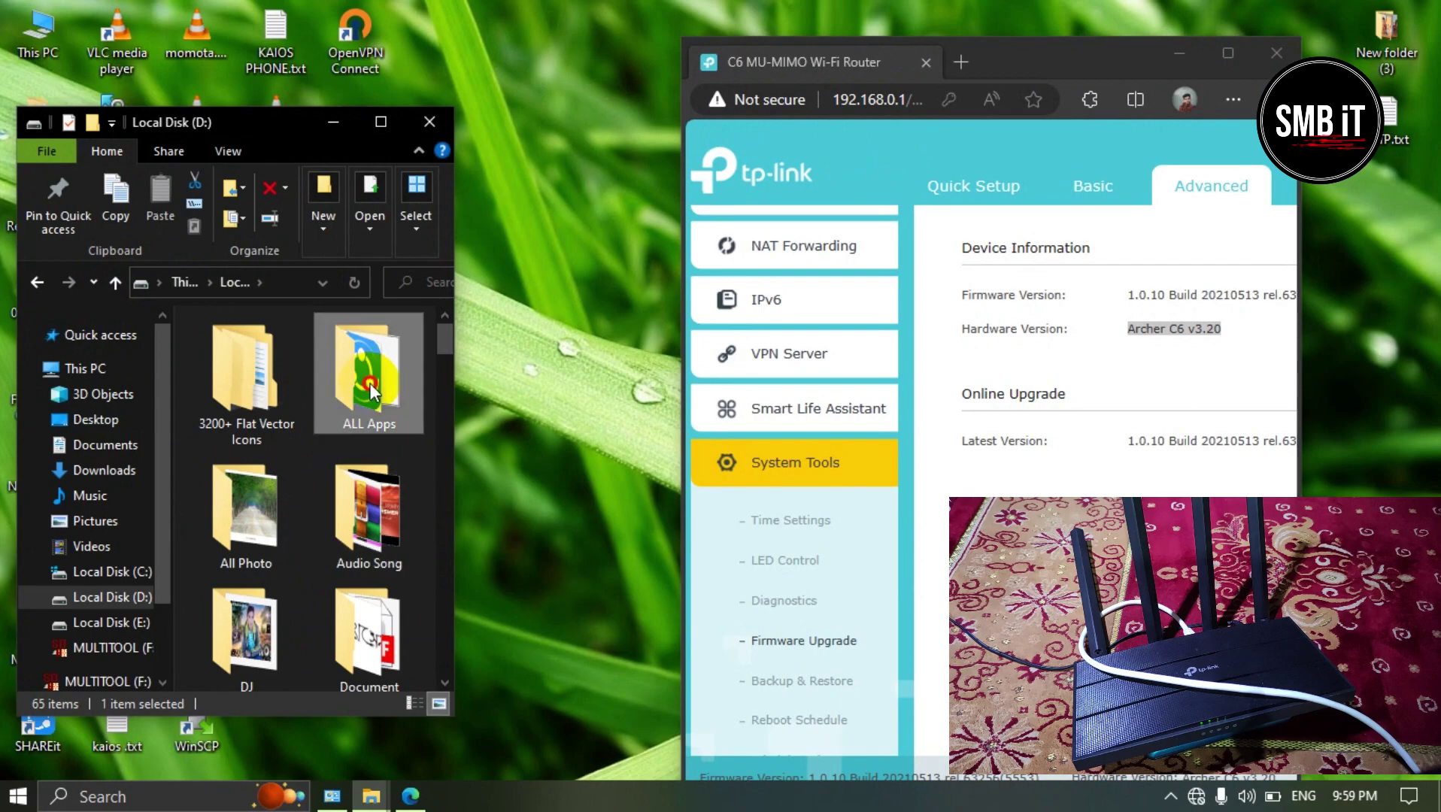
double_click(371, 385)
double_click(260, 502)
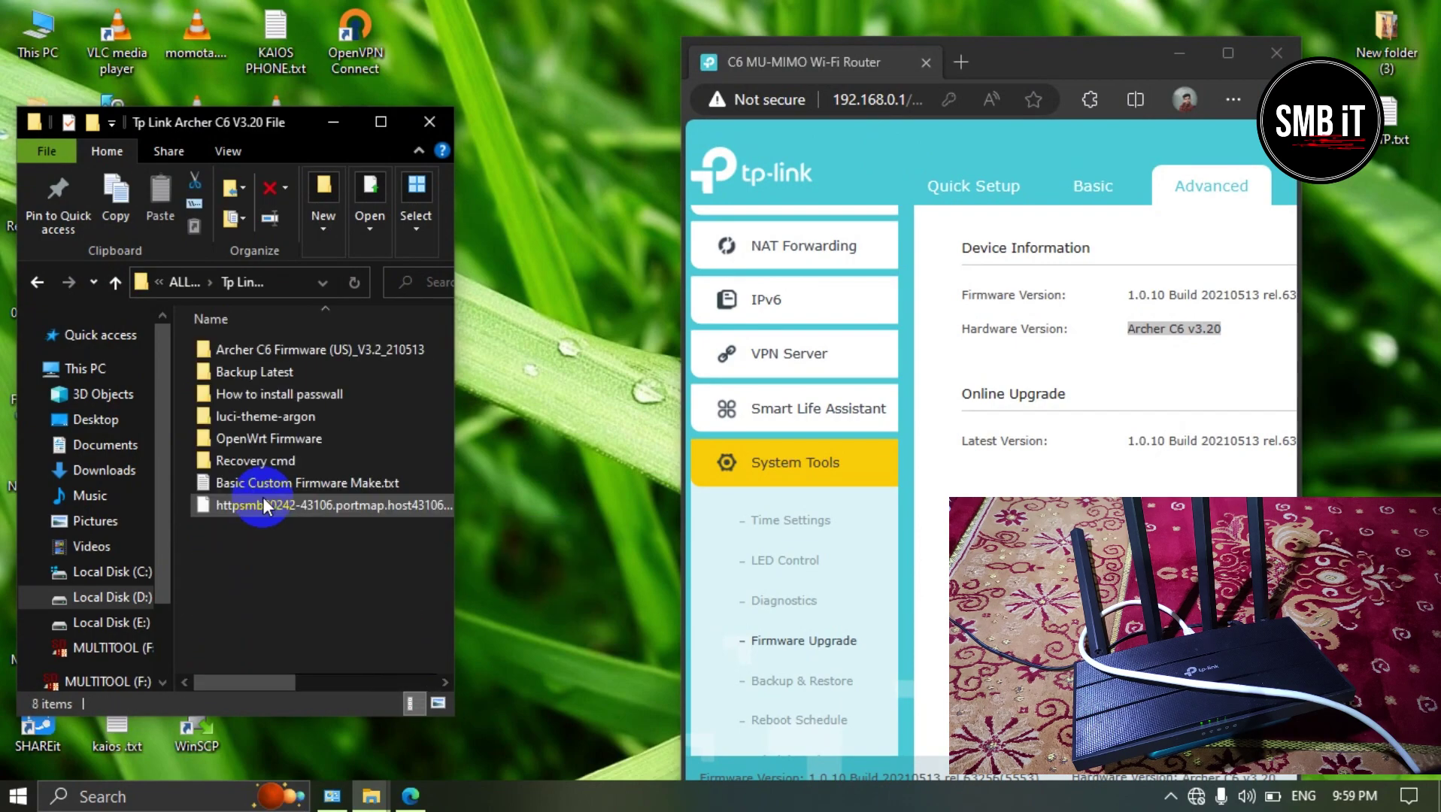
double_click(275, 439)
Step: Compare the sizes of the Latest compile, 22.03.4 and 22.03.5 images, widening the window to show dates
click(265, 352)
click(267, 372)
click(270, 399)
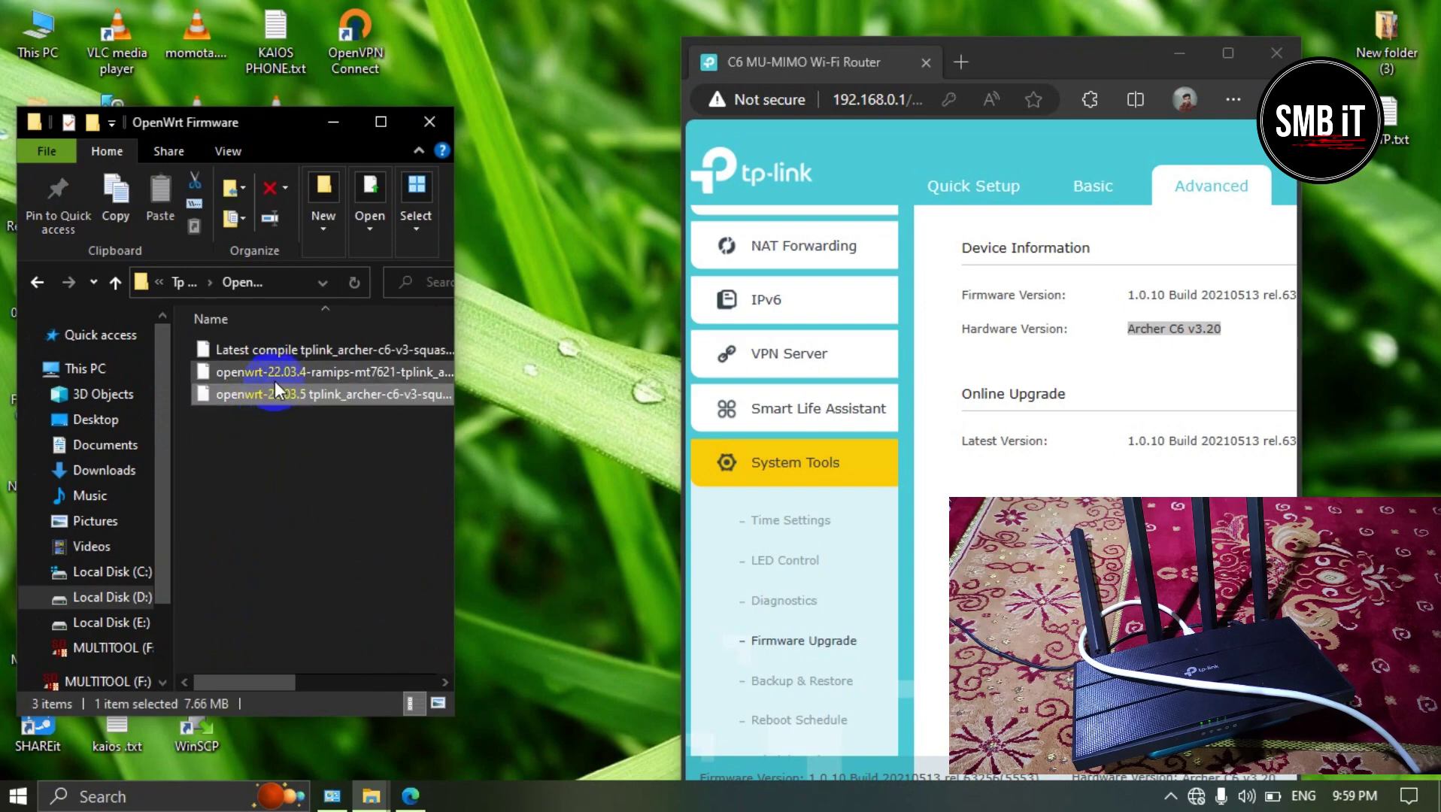
click(278, 373)
click(284, 352)
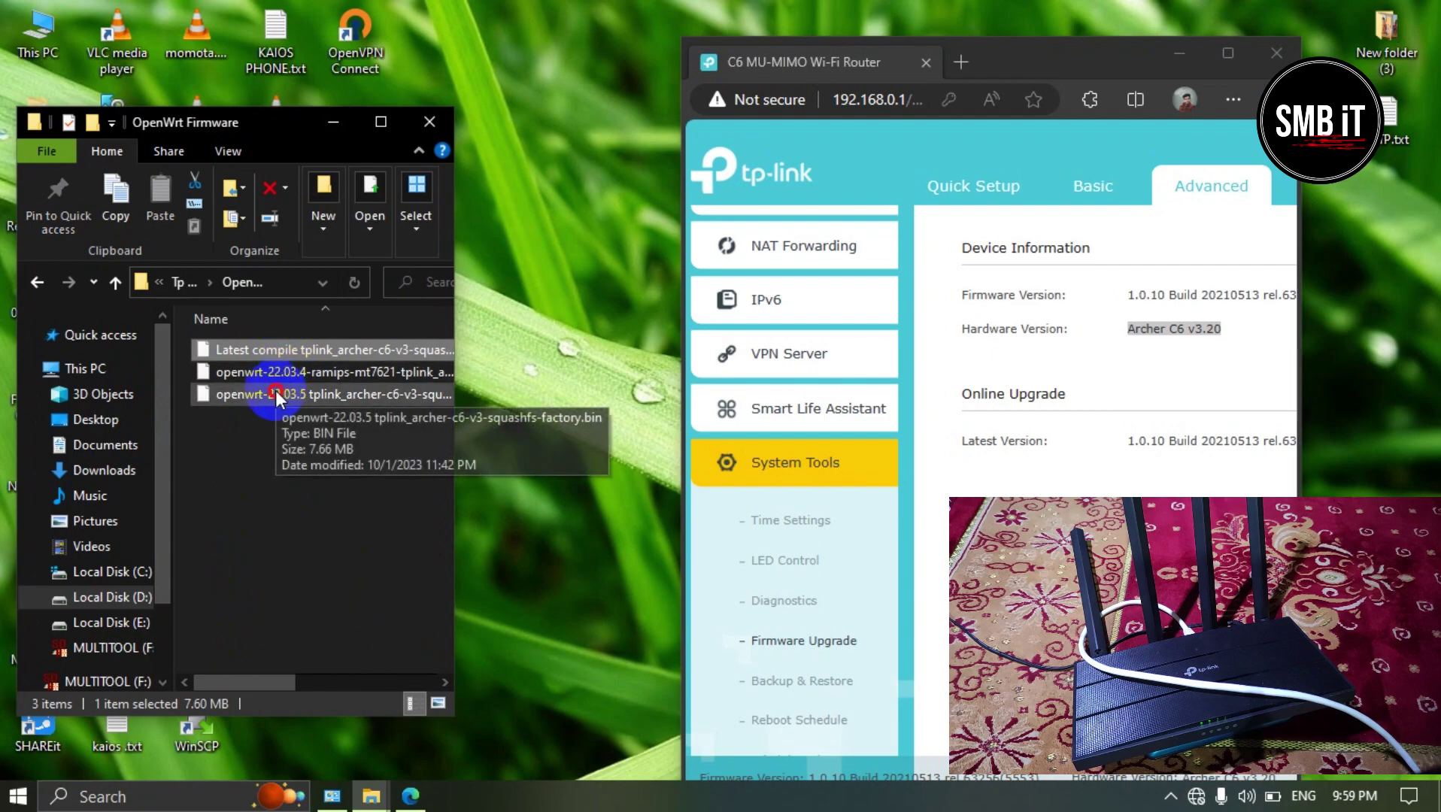
click(275, 393)
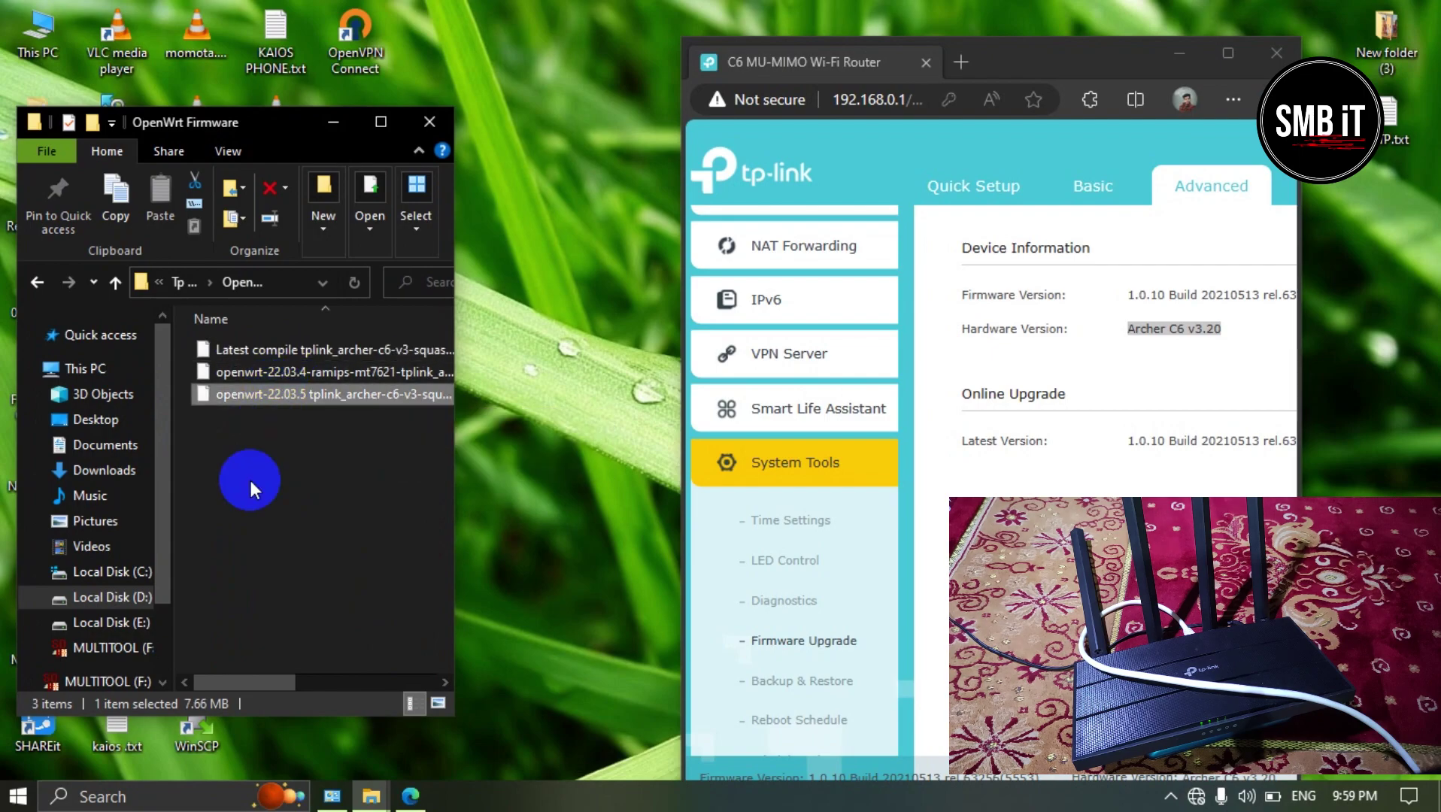
click(281, 376)
click(283, 354)
click(281, 374)
drag(457, 455, 609, 457)
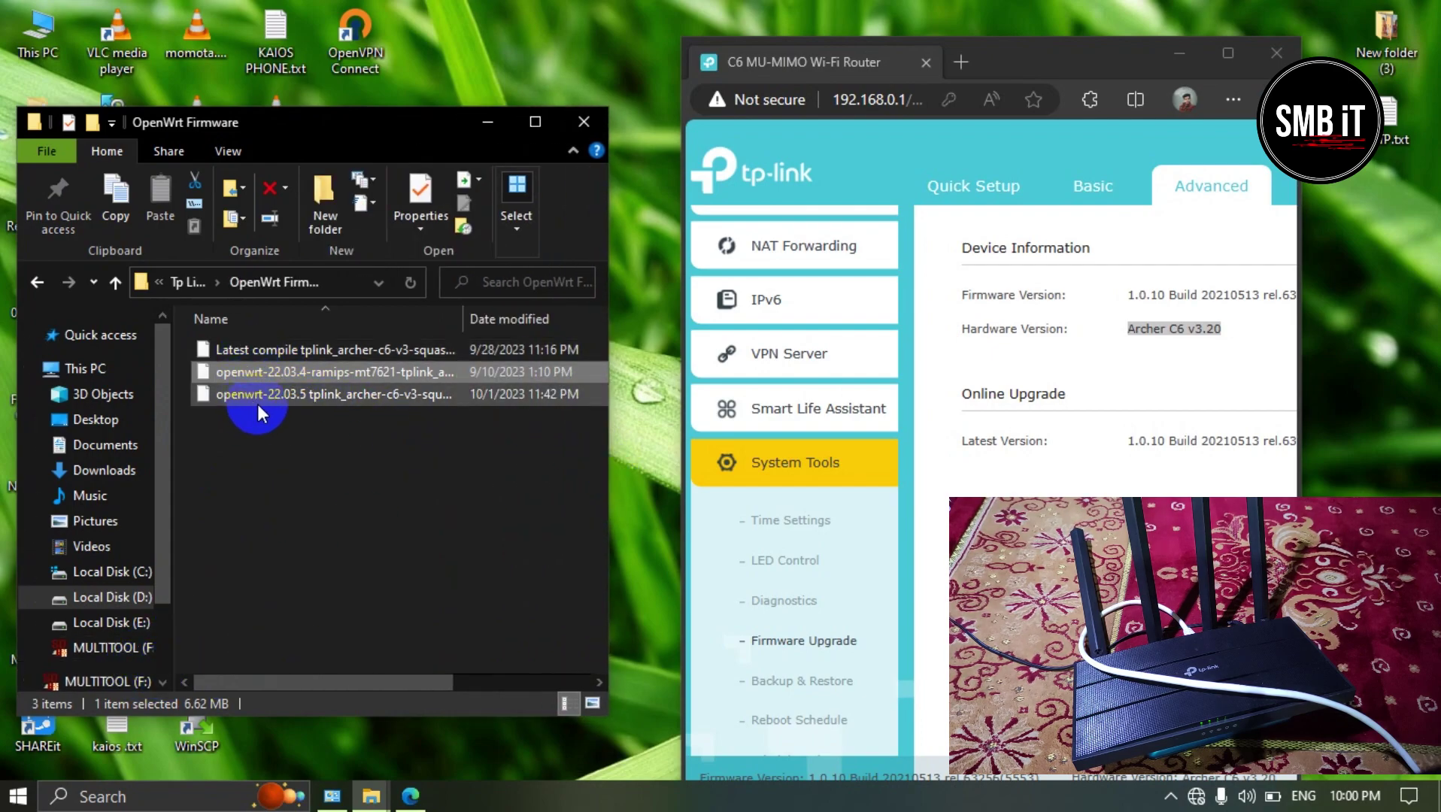
Step: Read the full file name of the openwrt-22.03.5 image in its Properties
click(291, 397)
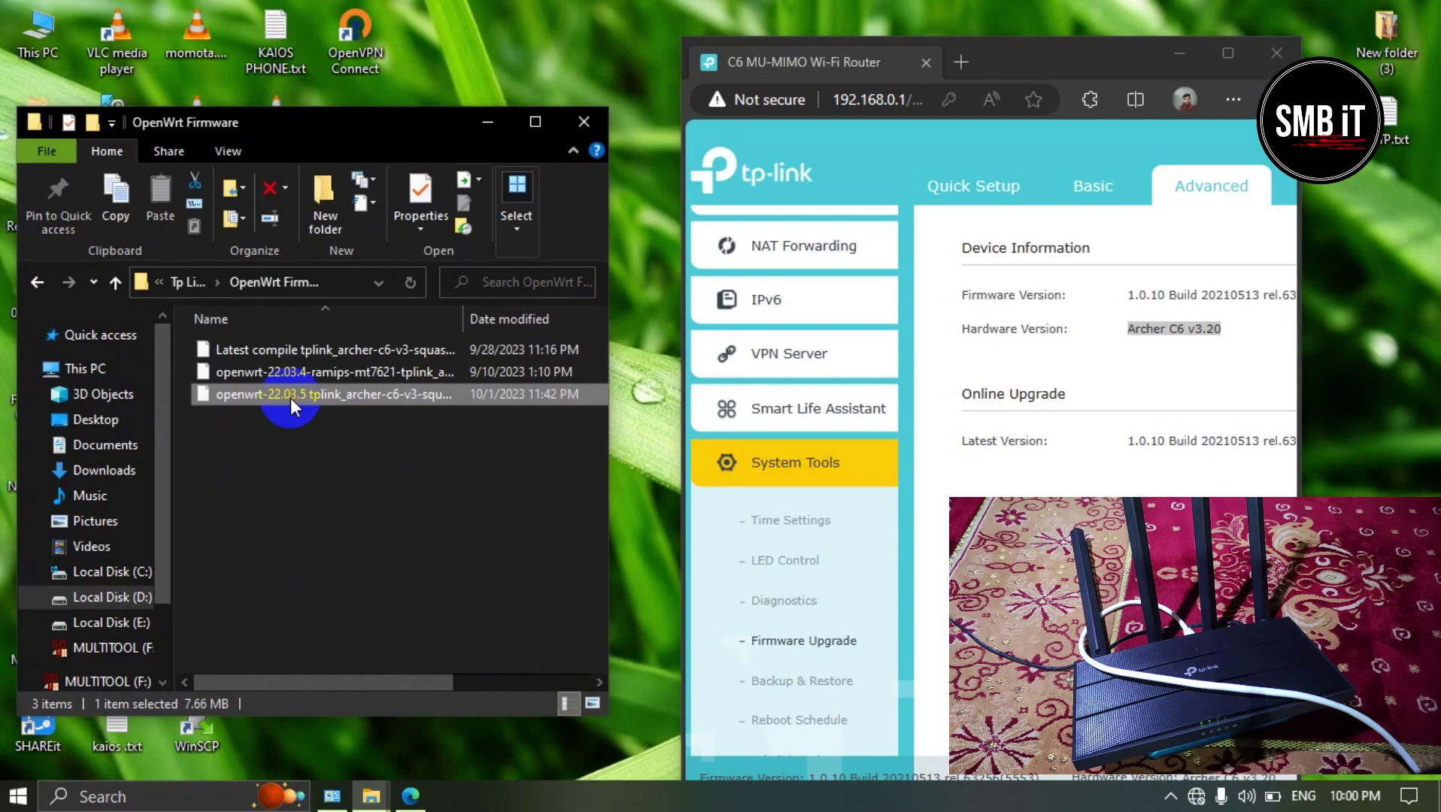
right_click(290, 397)
click(355, 762)
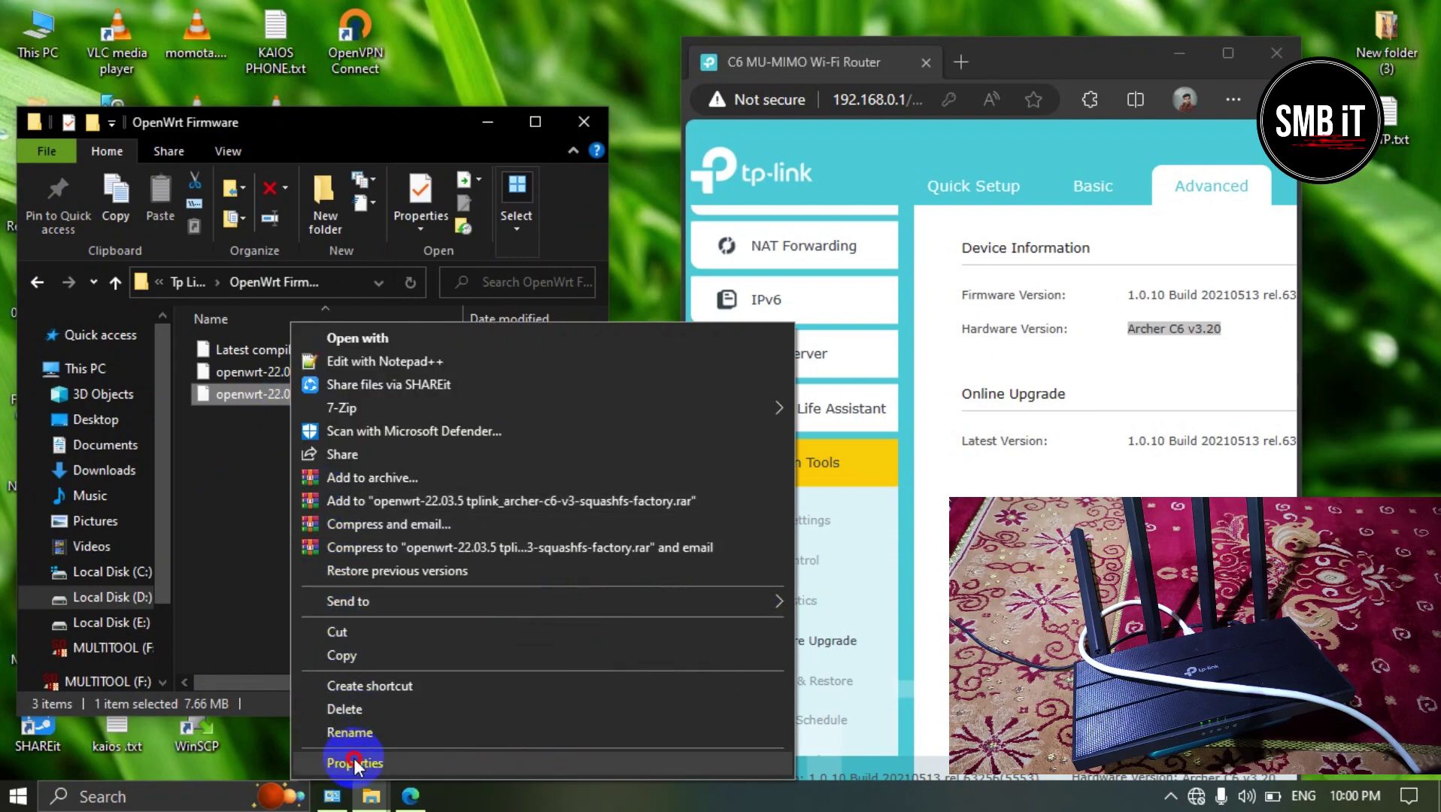
double_click(410, 325)
mouse_move(410, 325)
mouse_down()
mouse_move(591, 322)
mouse_move(410, 322)
mouse_up()
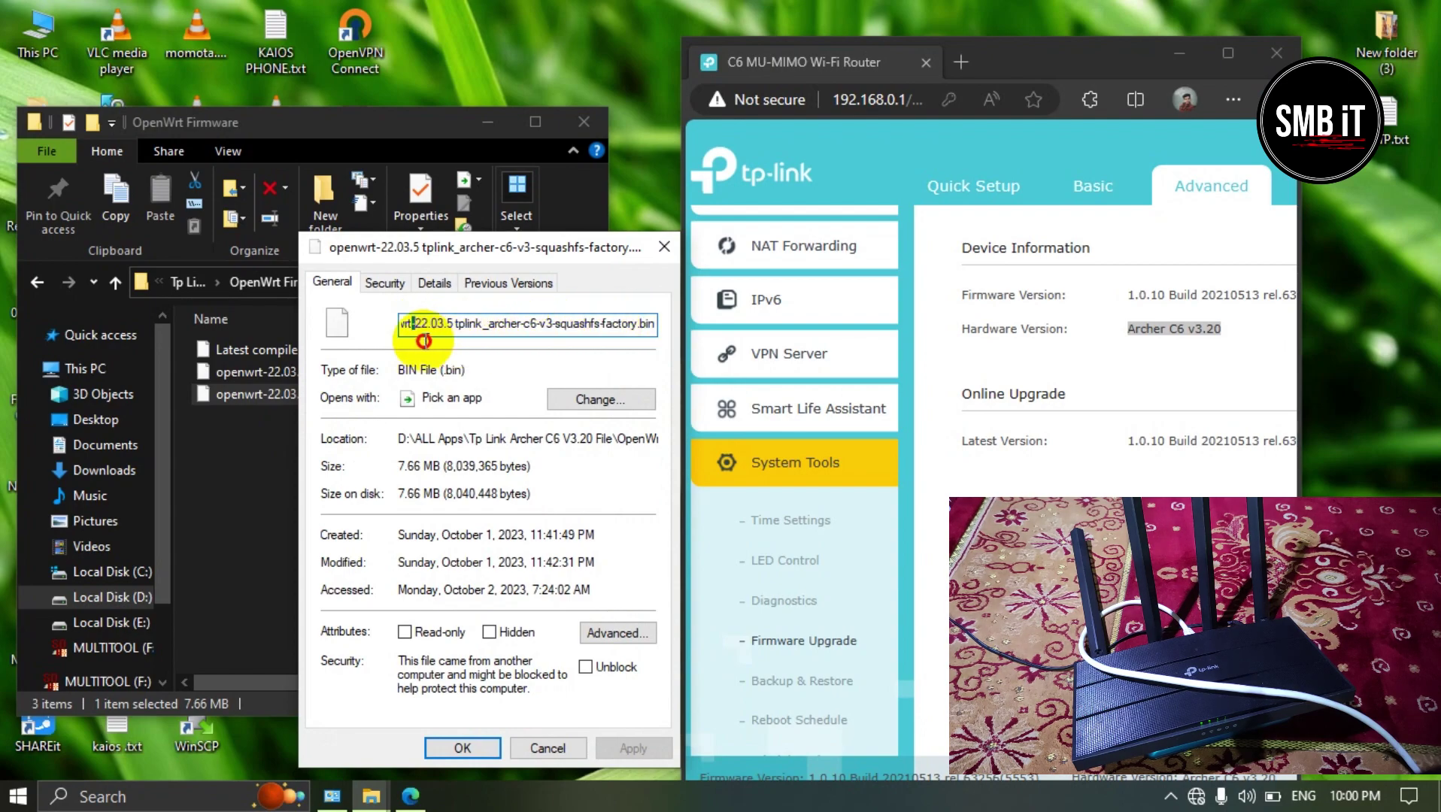
click(410, 322)
click(663, 248)
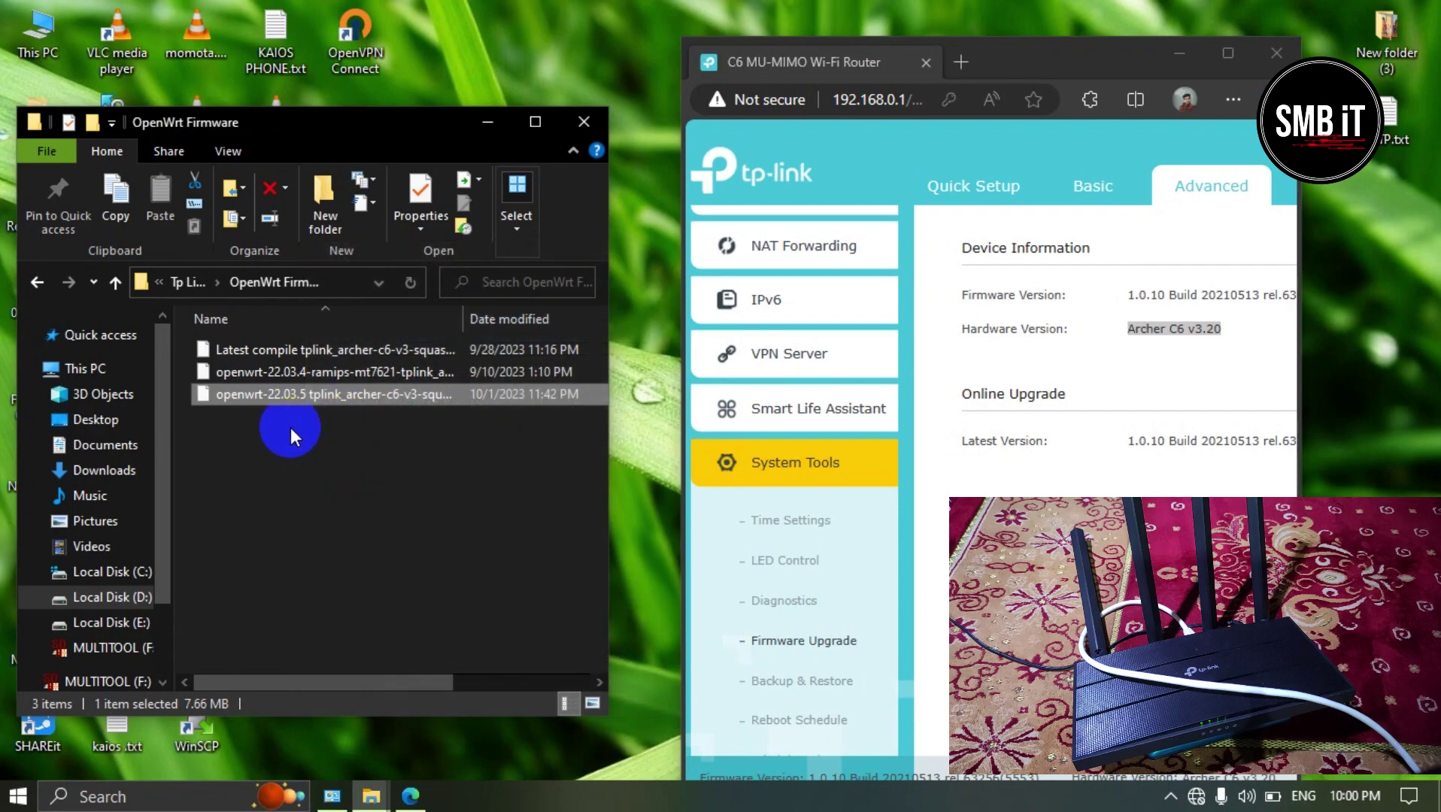
Step: Recheck the three images, settle on the Latest compile file, and return to the router page
click(261, 372)
click(254, 350)
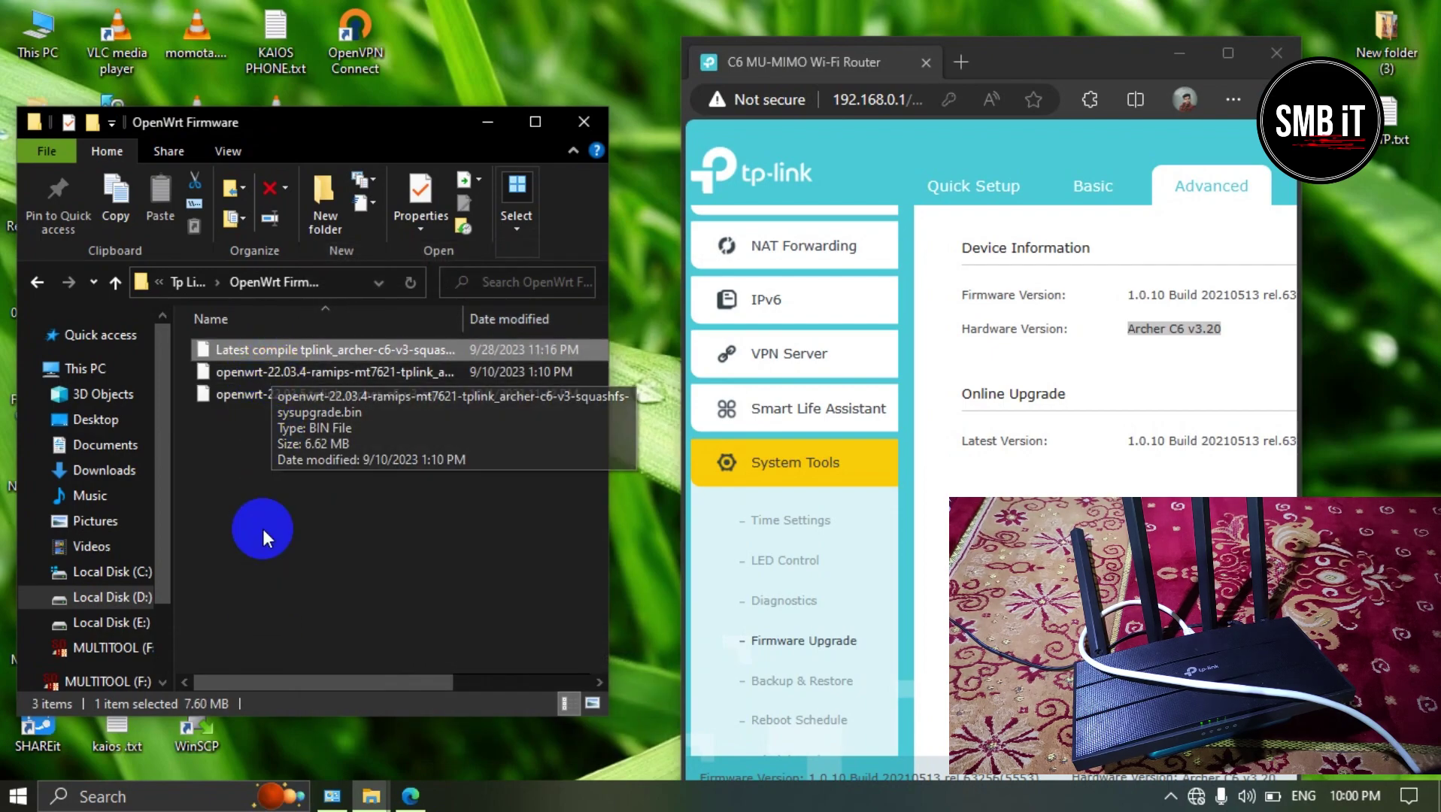
click(257, 395)
click(270, 353)
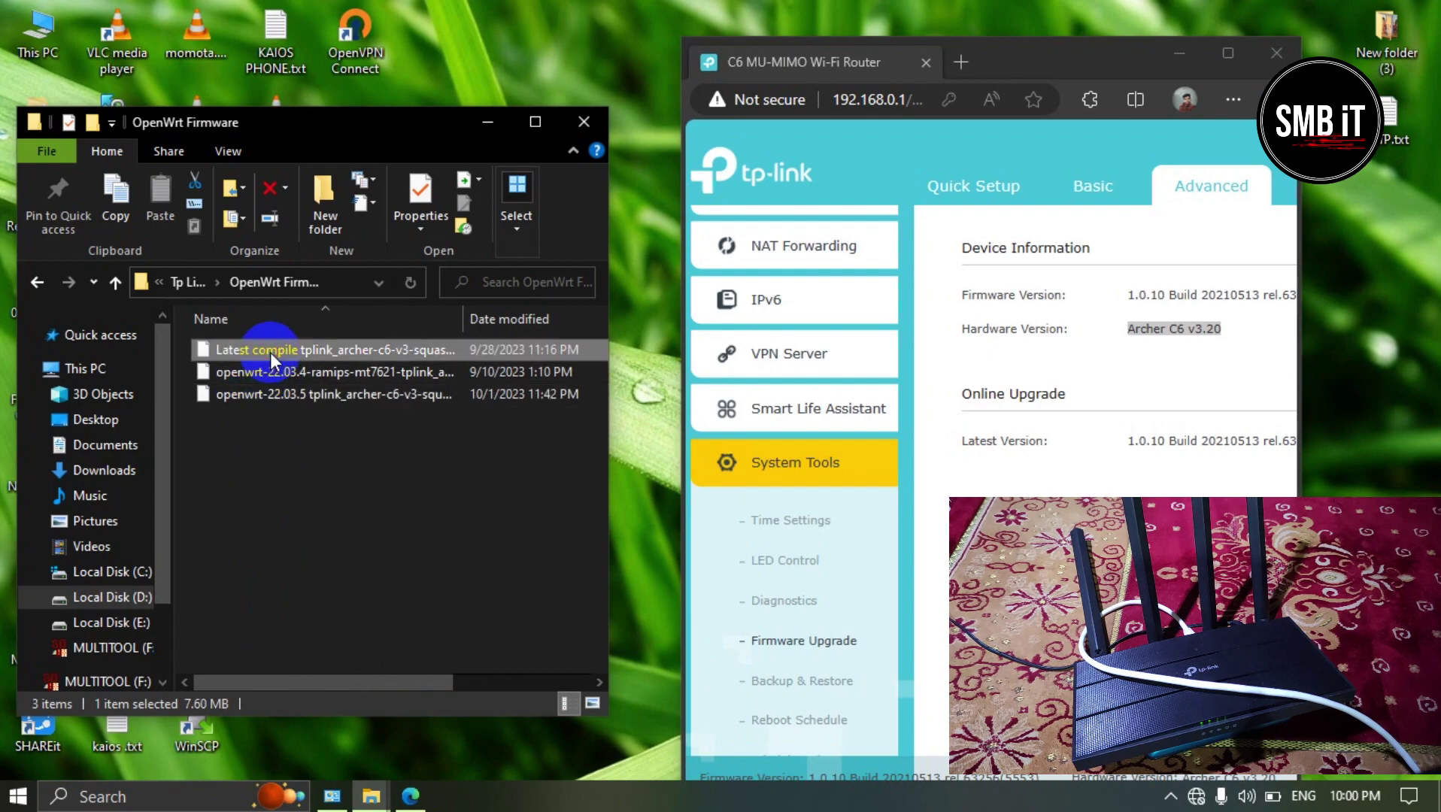
click(301, 399)
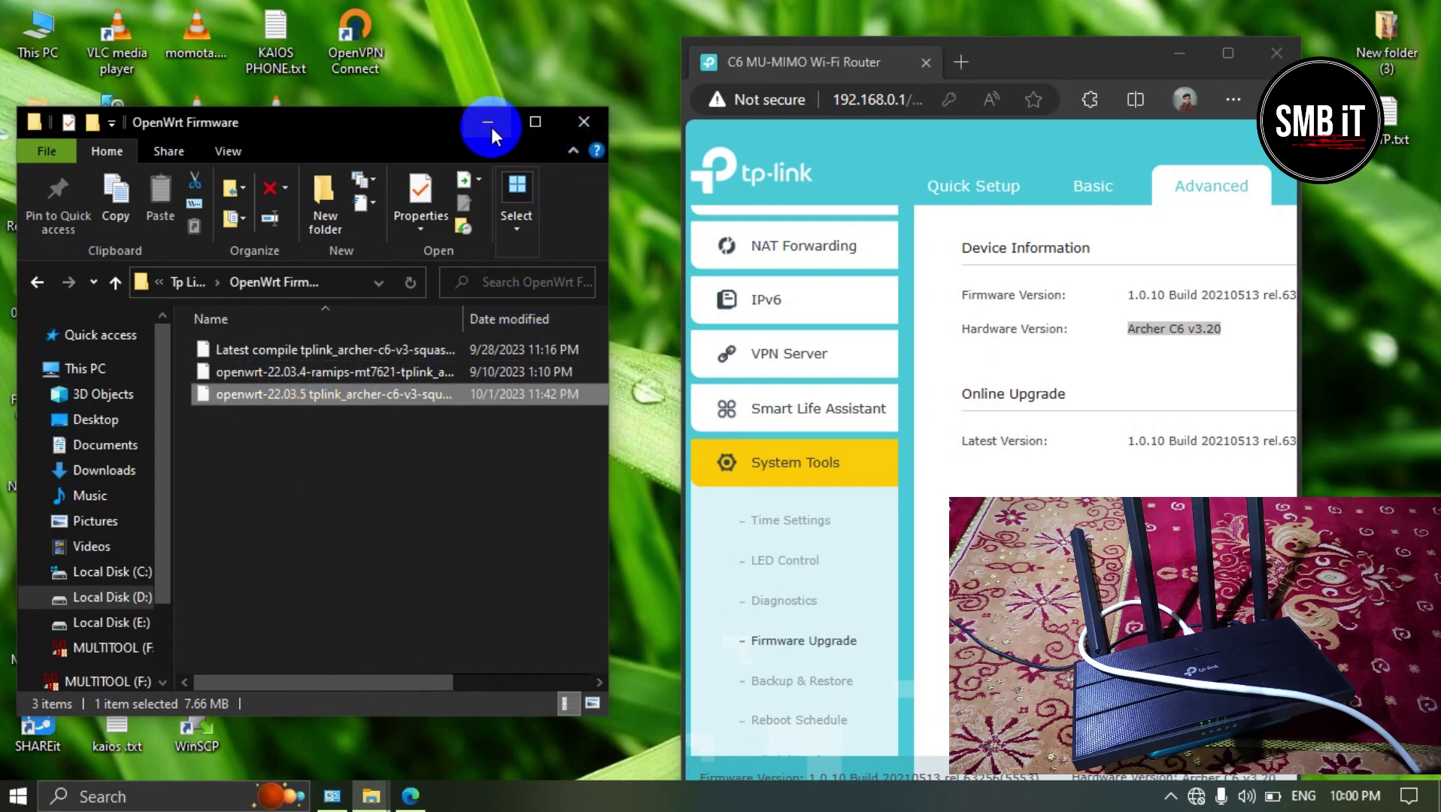
click(1223, 53)
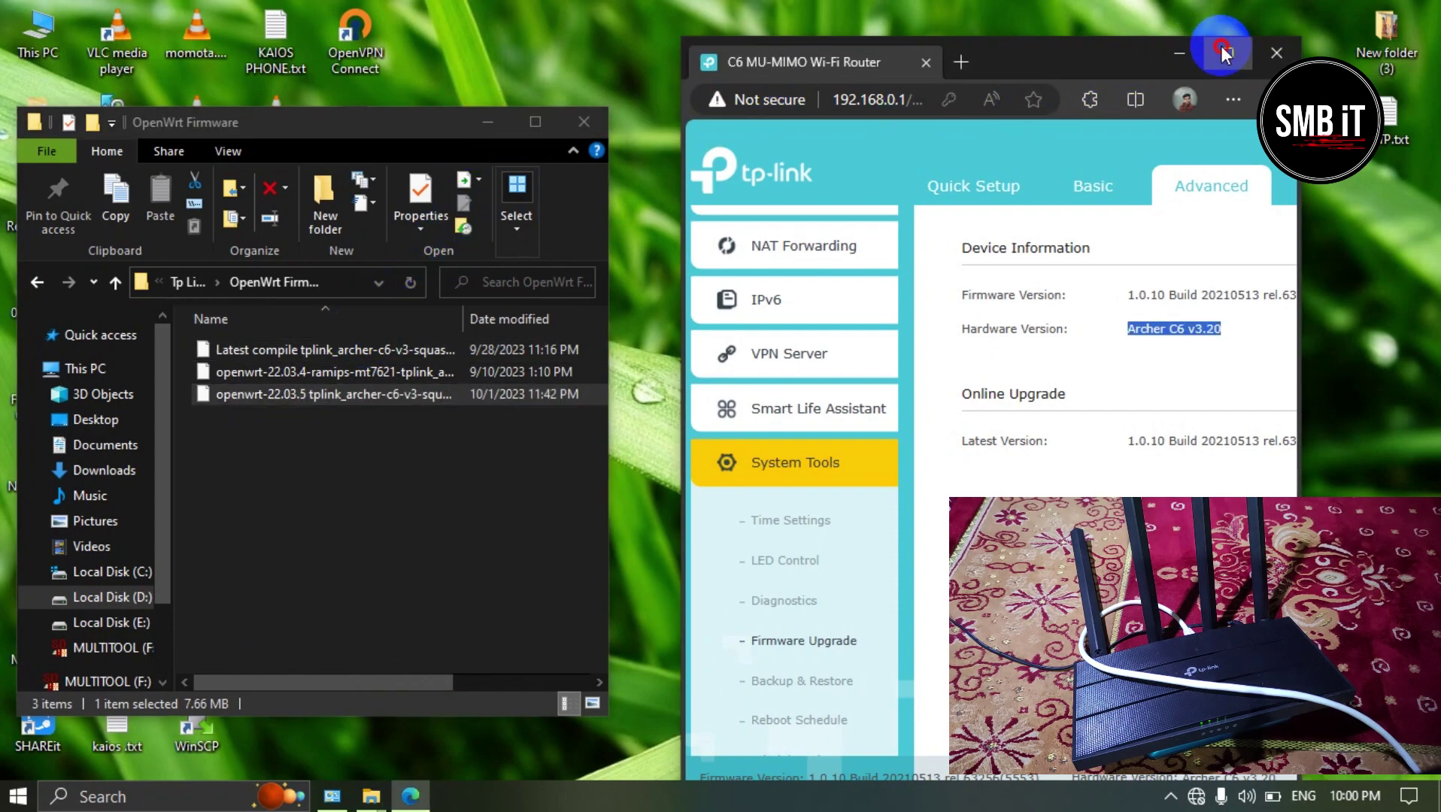
click(279, 357)
click(277, 394)
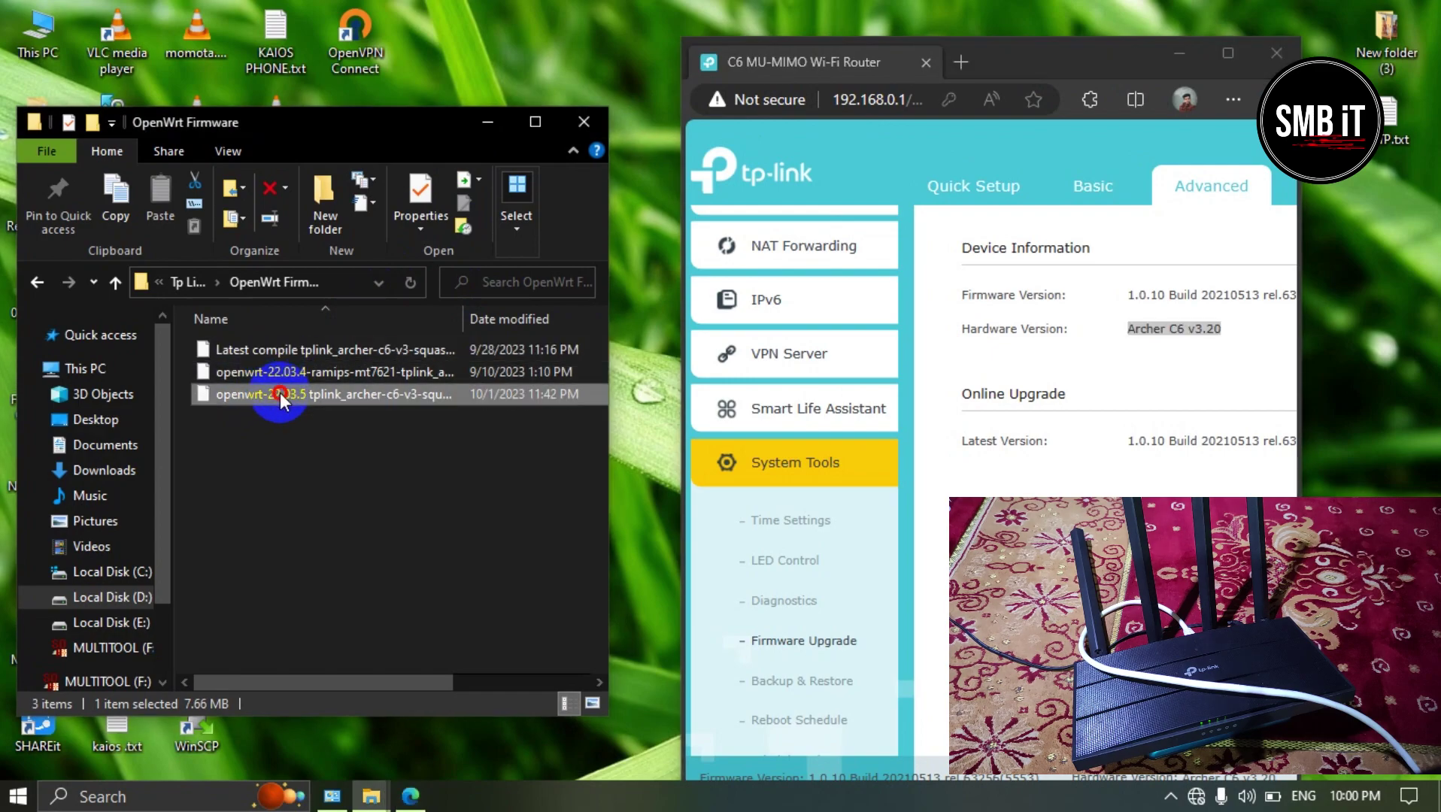
click(265, 350)
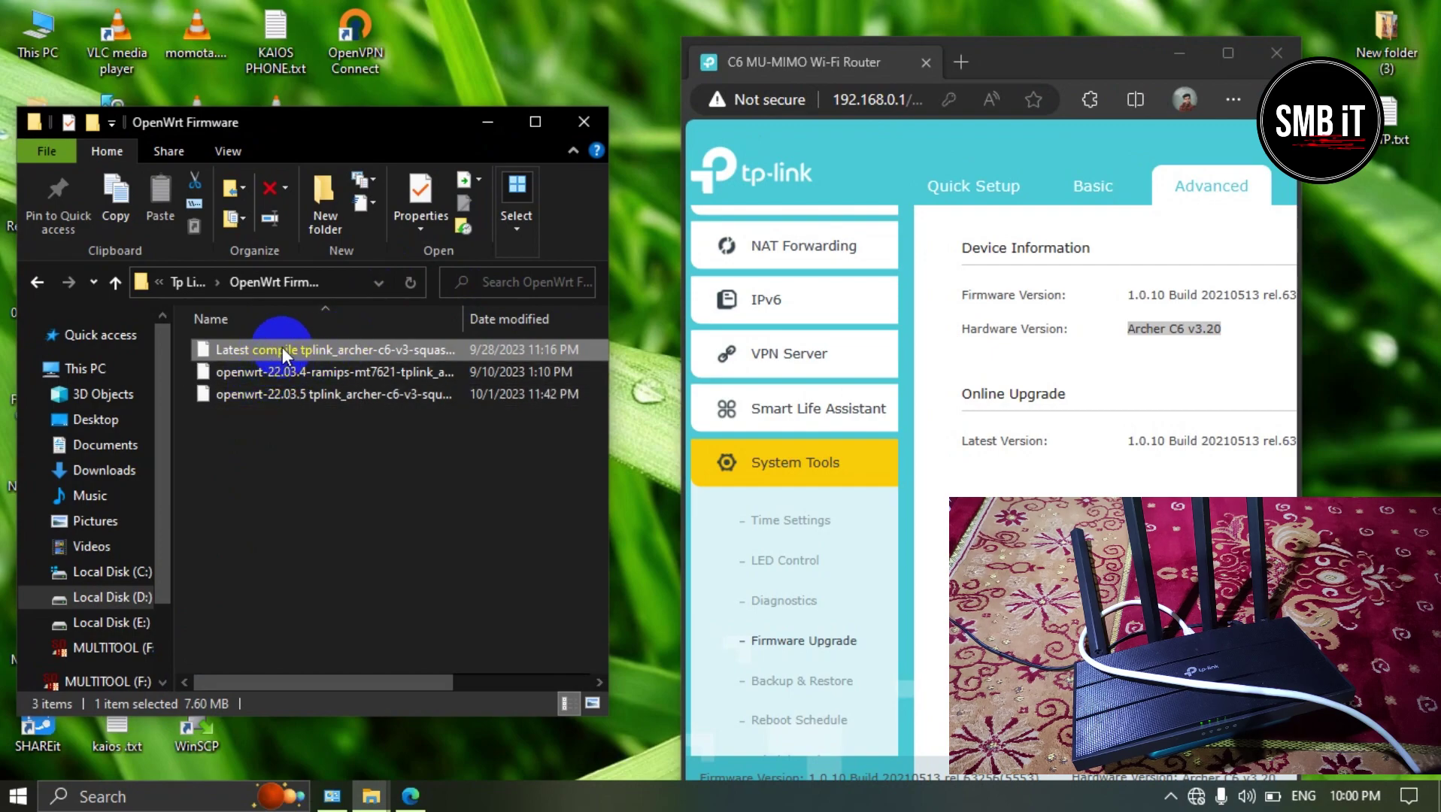
click(1227, 56)
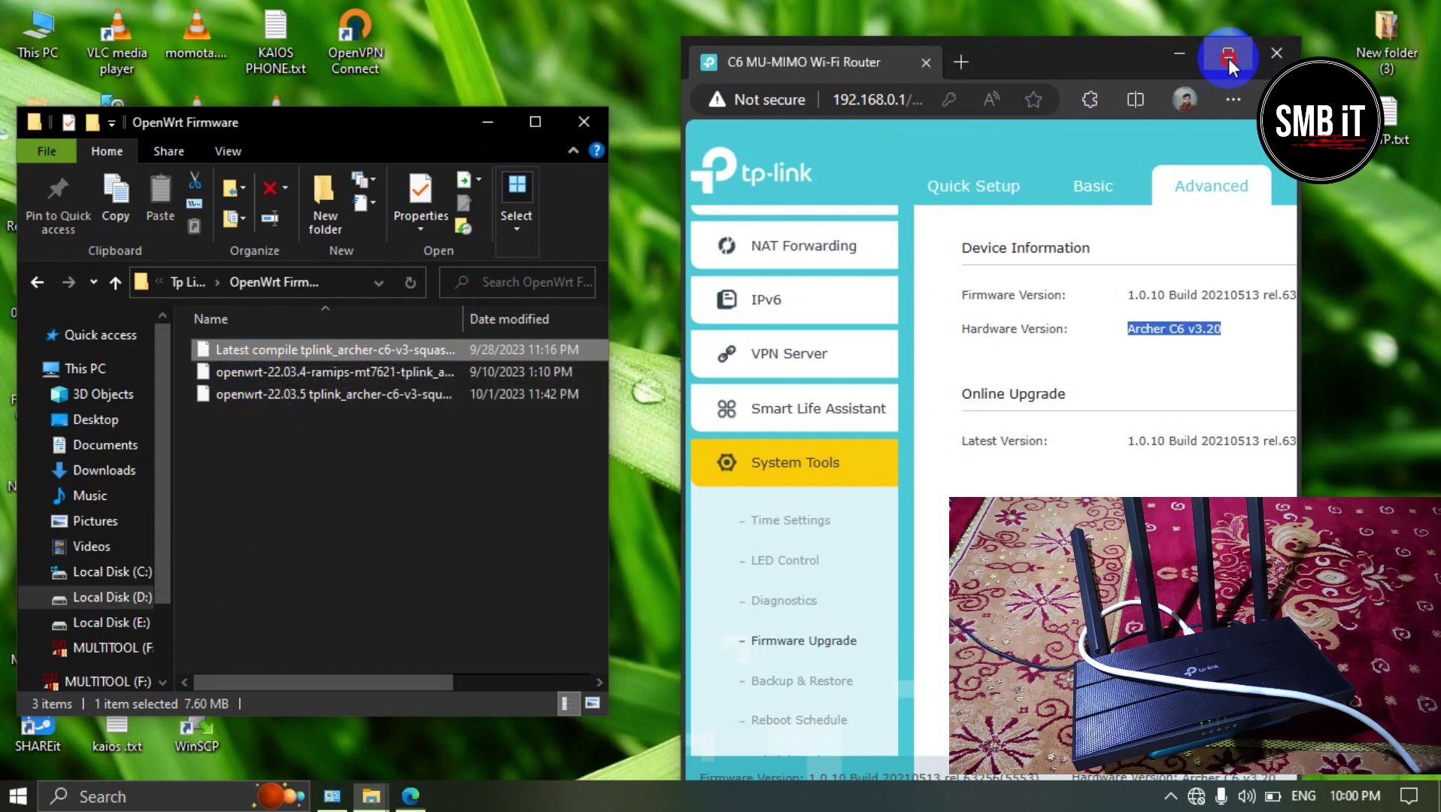
Step: Load the Latest compile .bin from the OpenWrt Firmware folder as the local upgrade file
click(1227, 55)
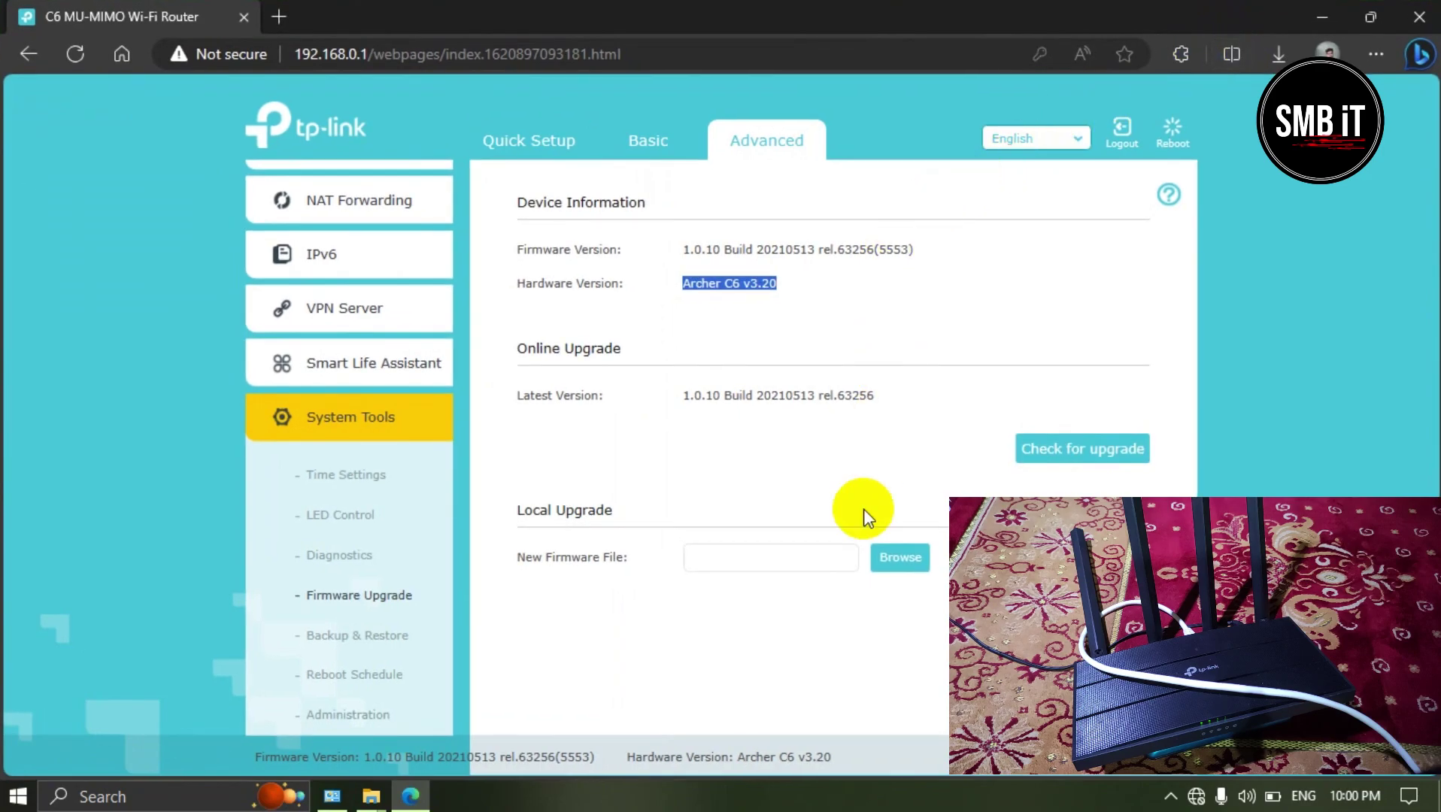
click(895, 557)
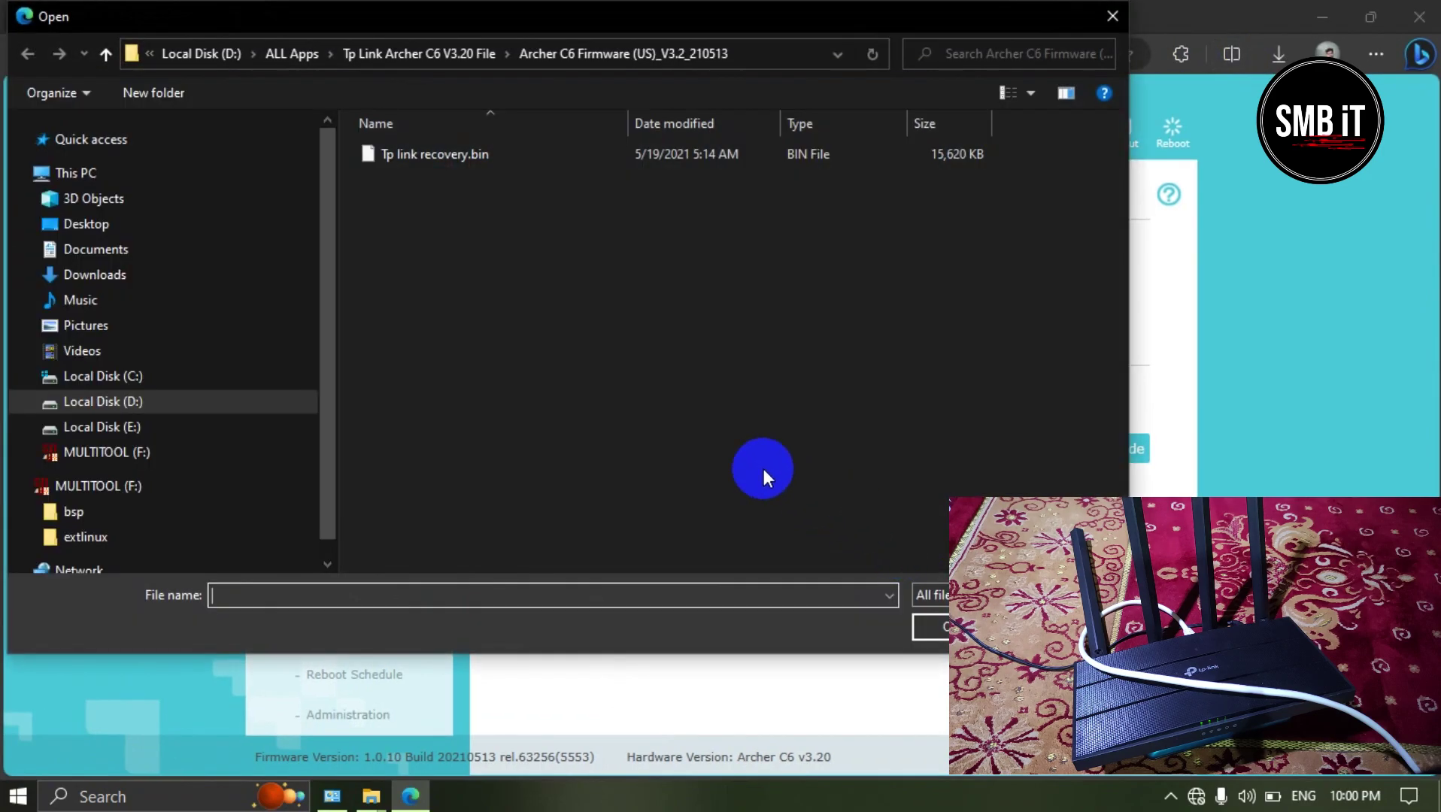
click(125, 406)
double_click(559, 202)
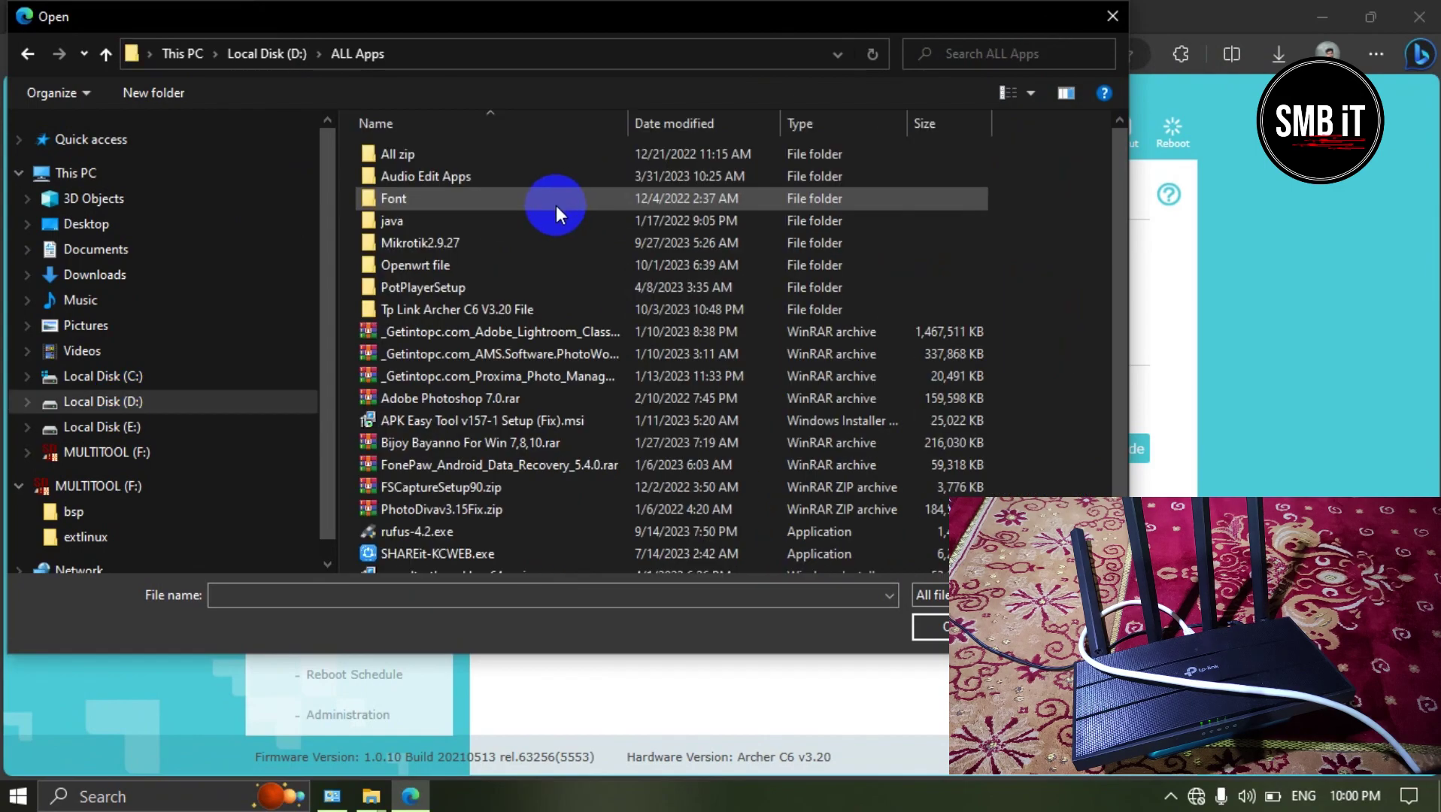
double_click(440, 307)
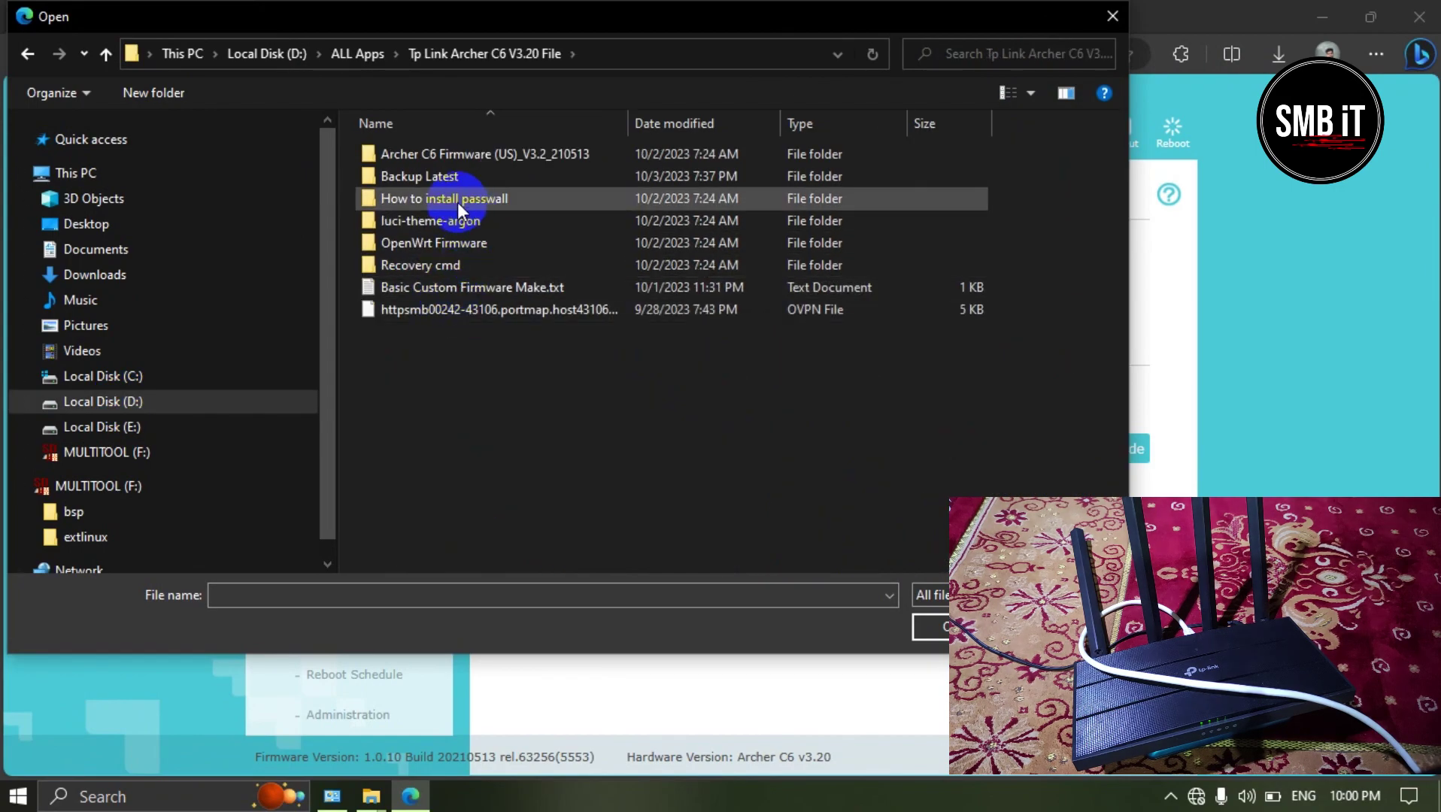
double_click(448, 245)
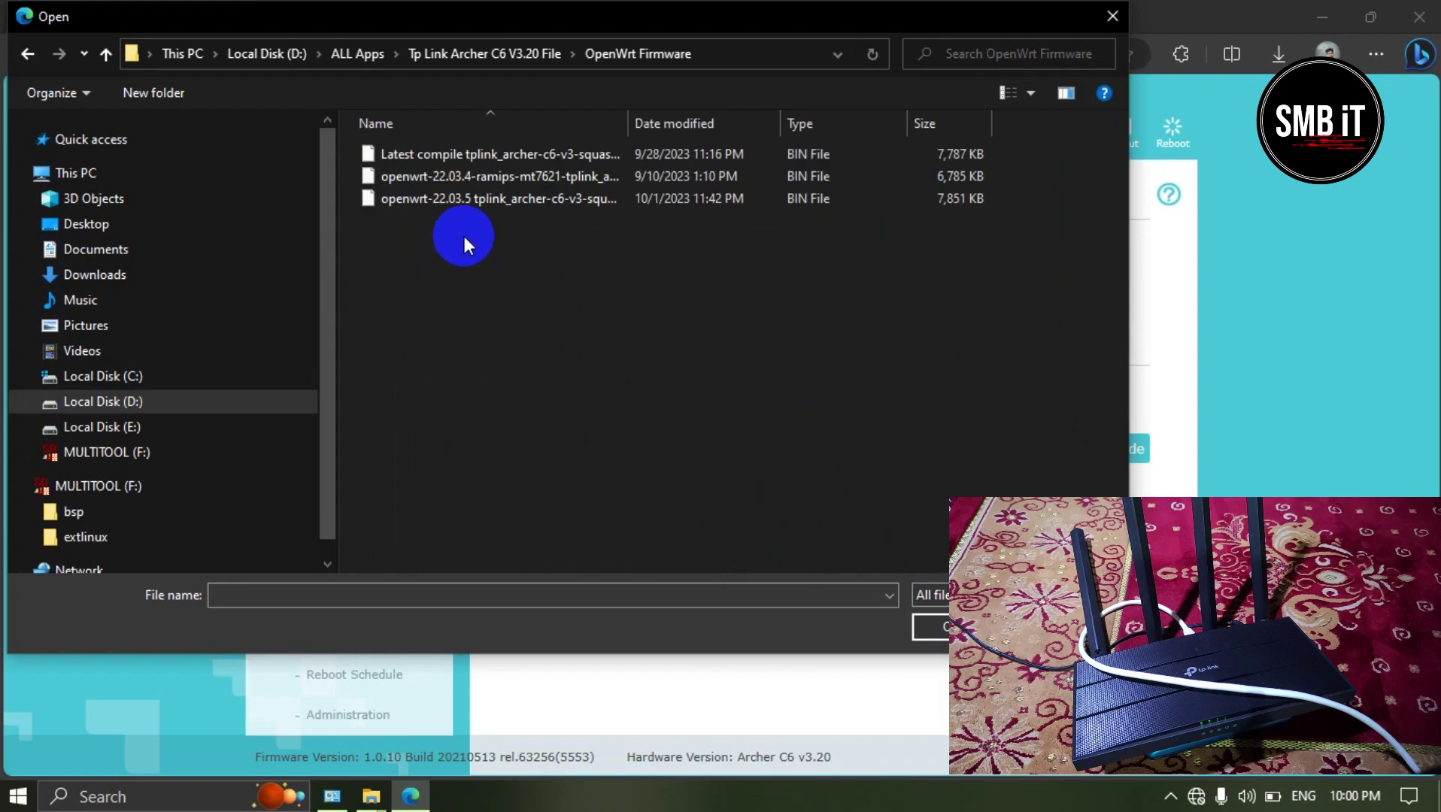
click(385, 161)
click(933, 629)
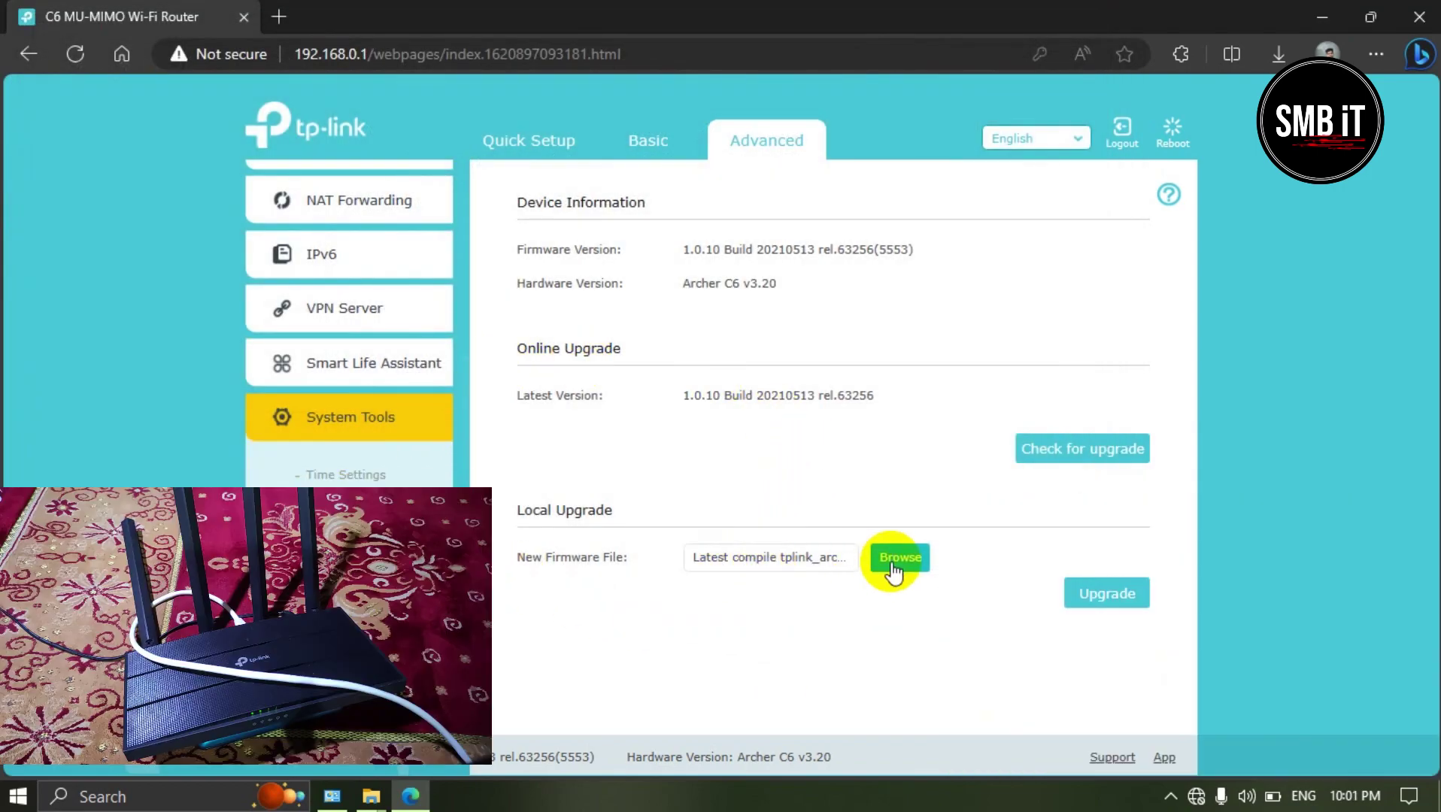
Step: Start the firmware upgrade and confirm it
click(1124, 607)
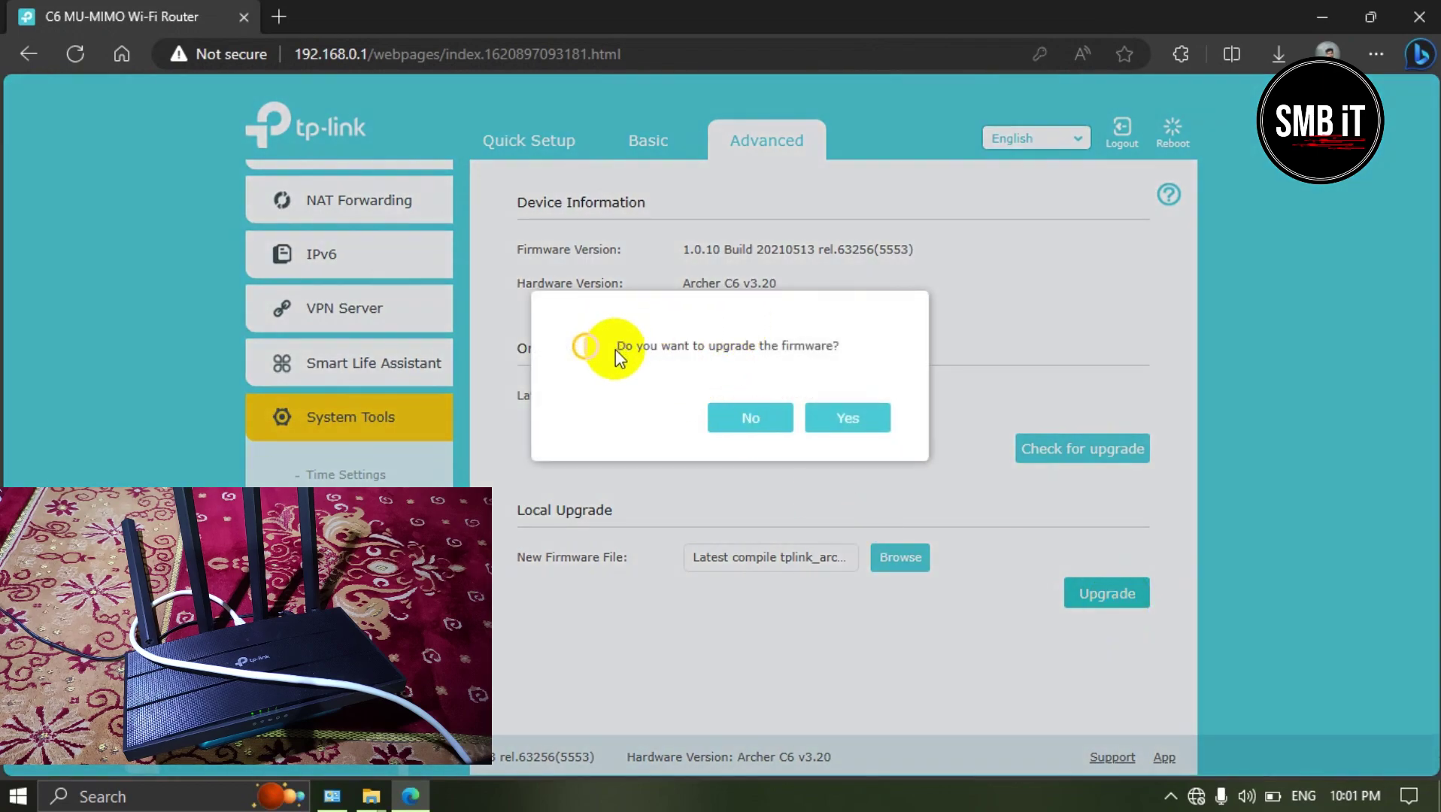
drag(614, 349, 762, 355)
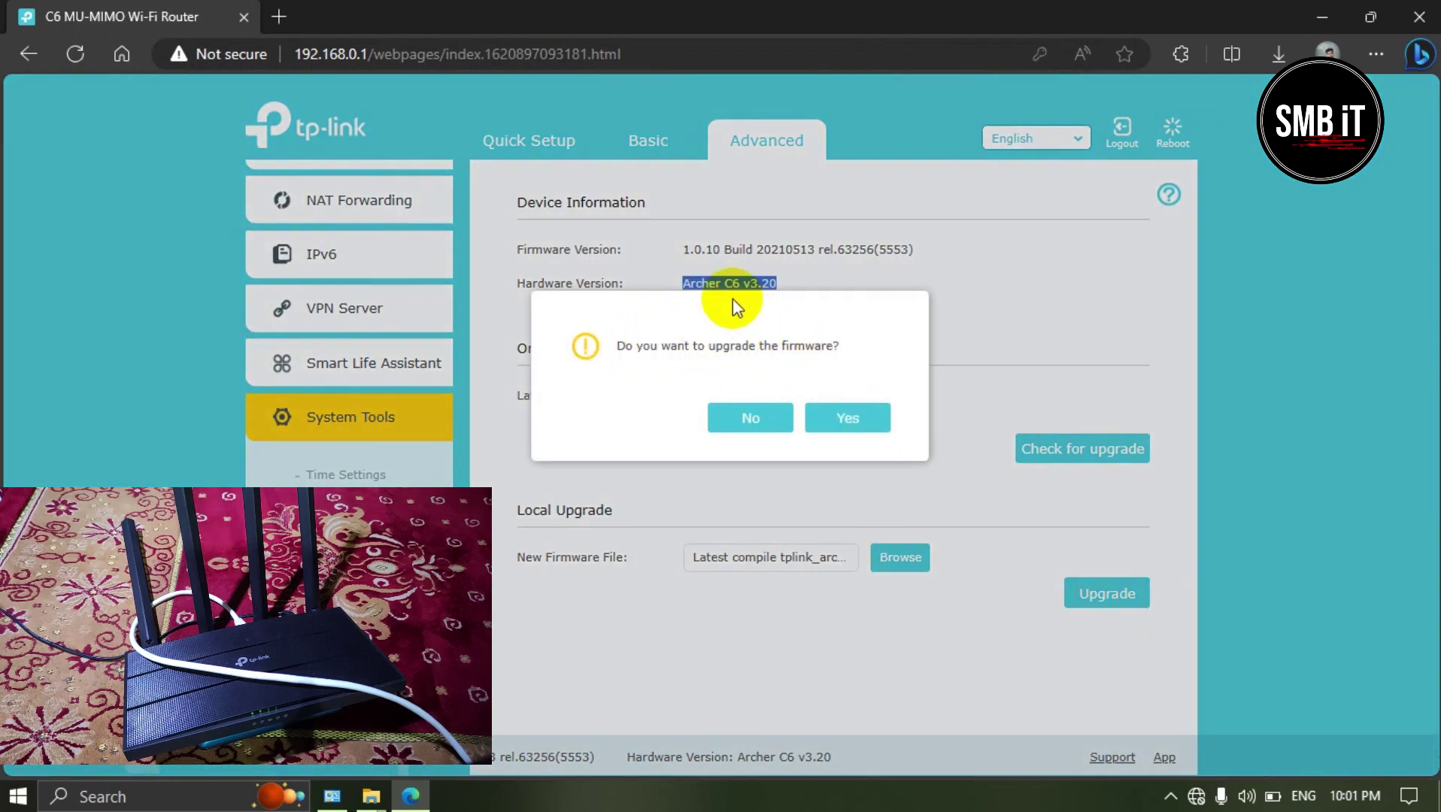
click(870, 423)
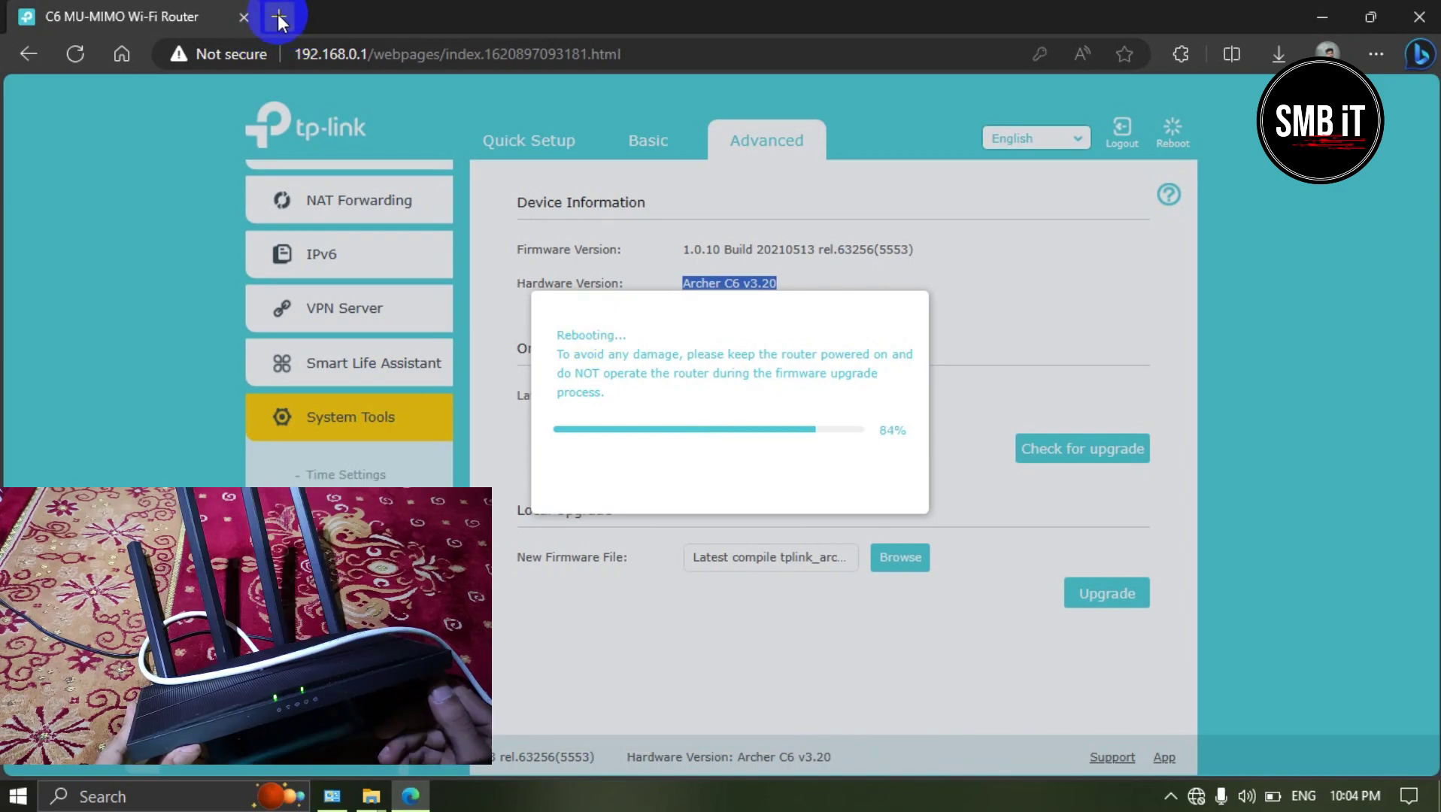
Step: Open a new Edge tab after the router reboots into the new firmware
click(278, 18)
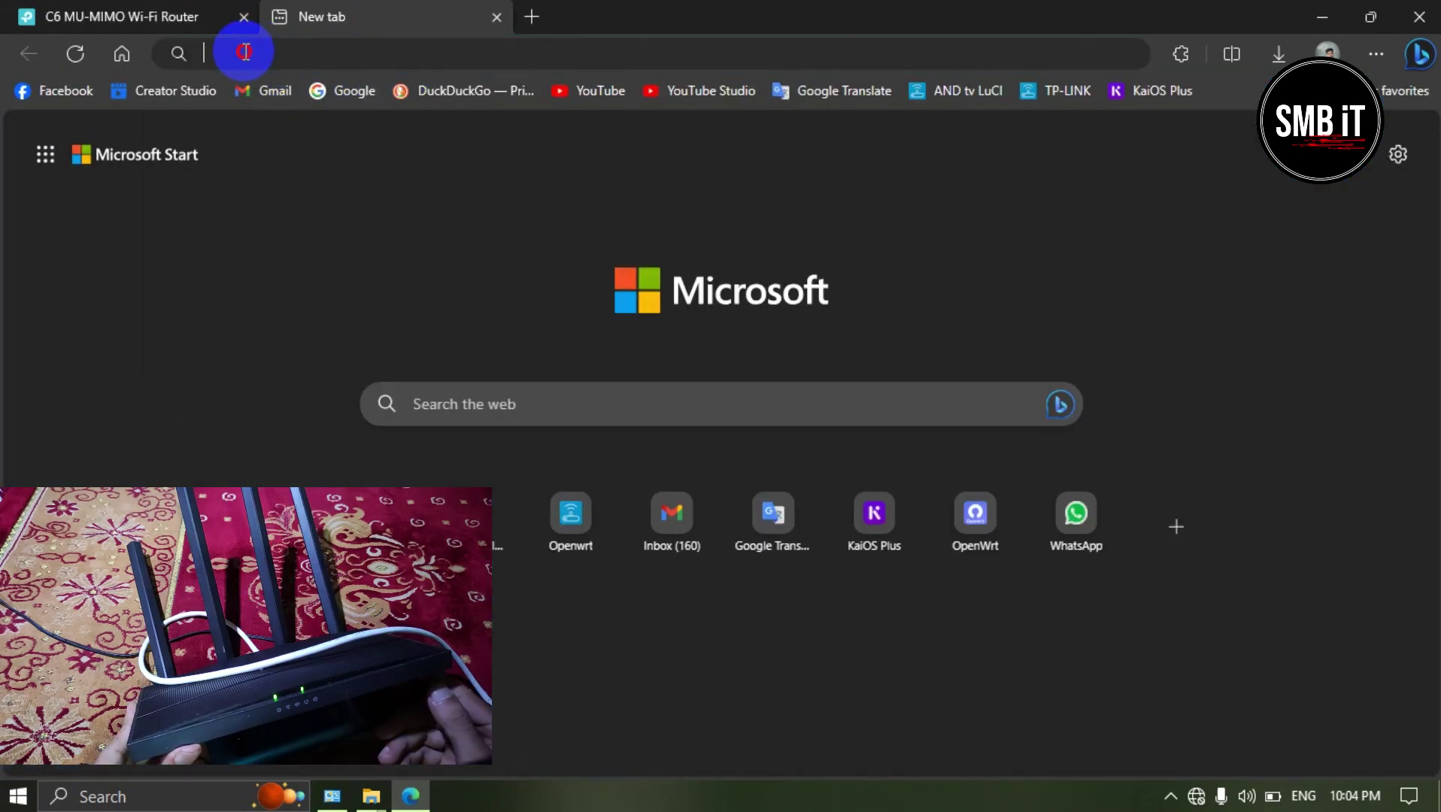
Step: Enter 192.168.1.1 and load the OpenWrt LuCI login page
click(248, 51)
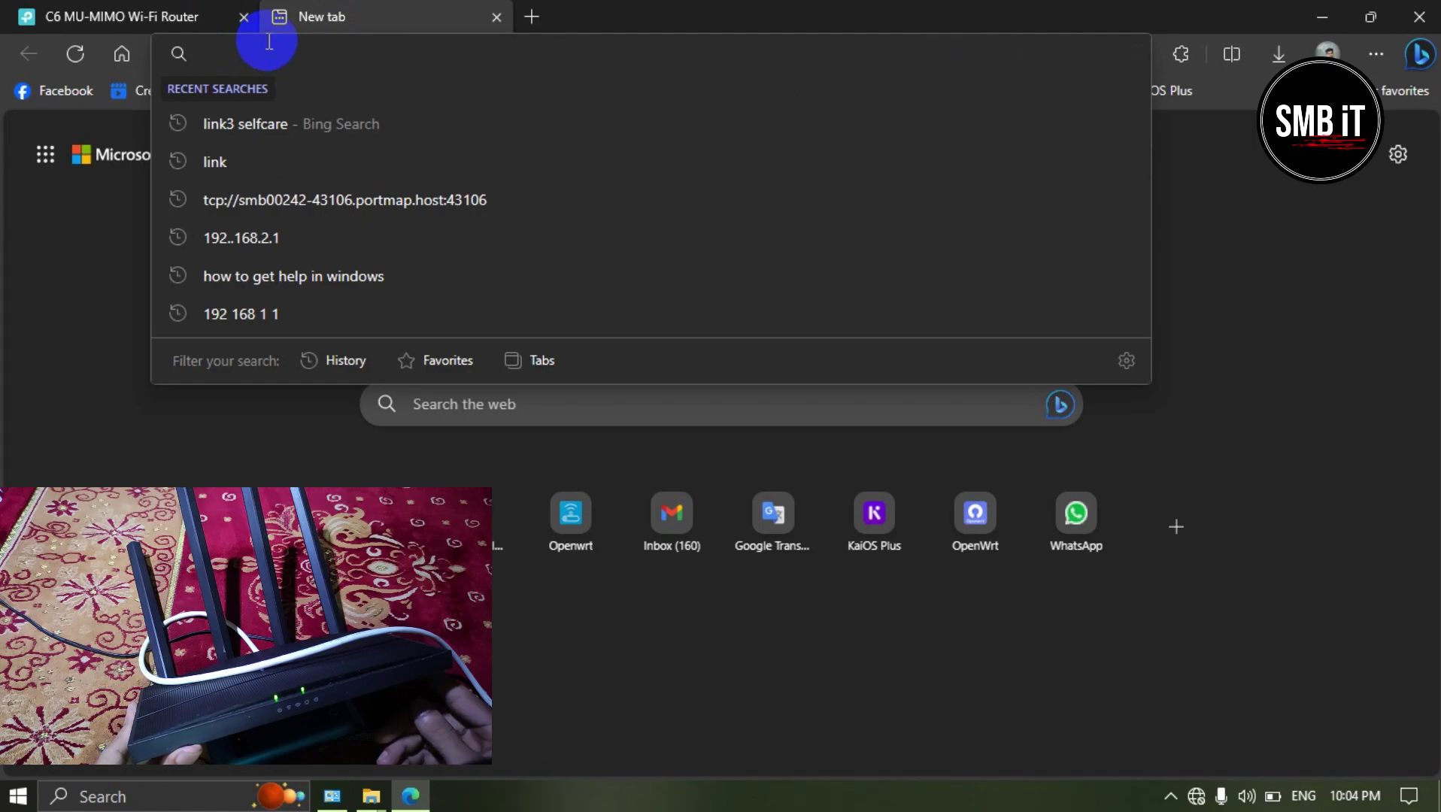
text(1)
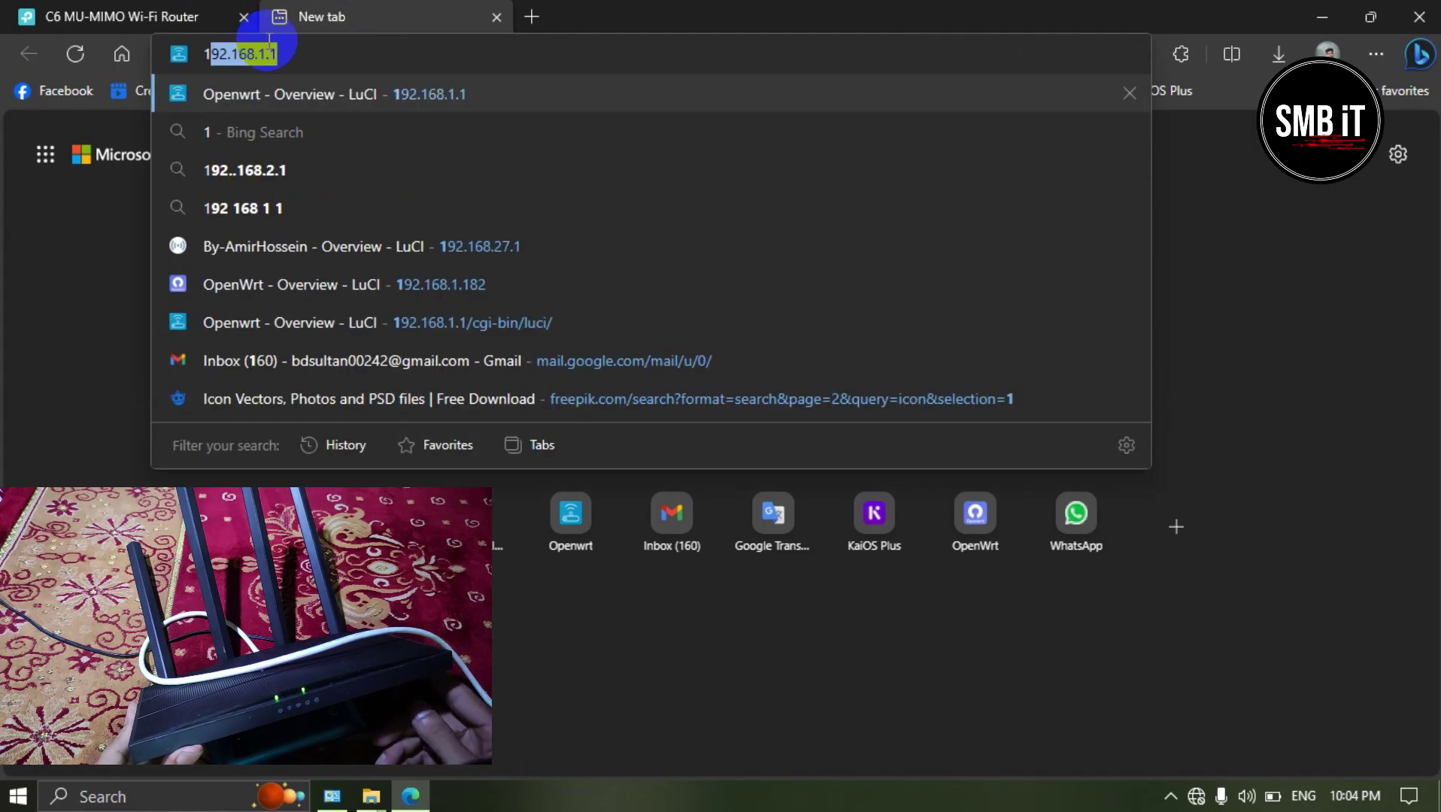
text(92)
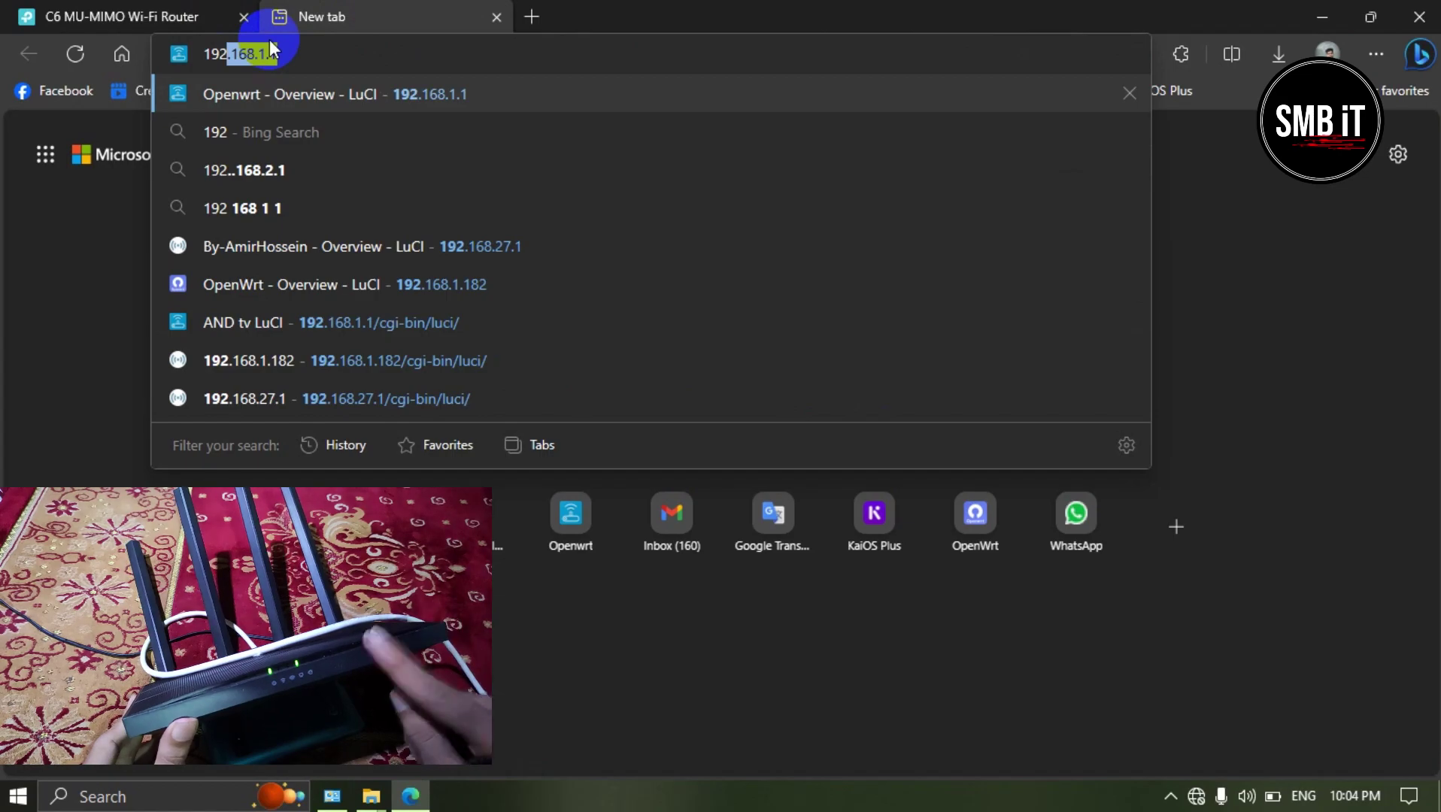
text(.16)
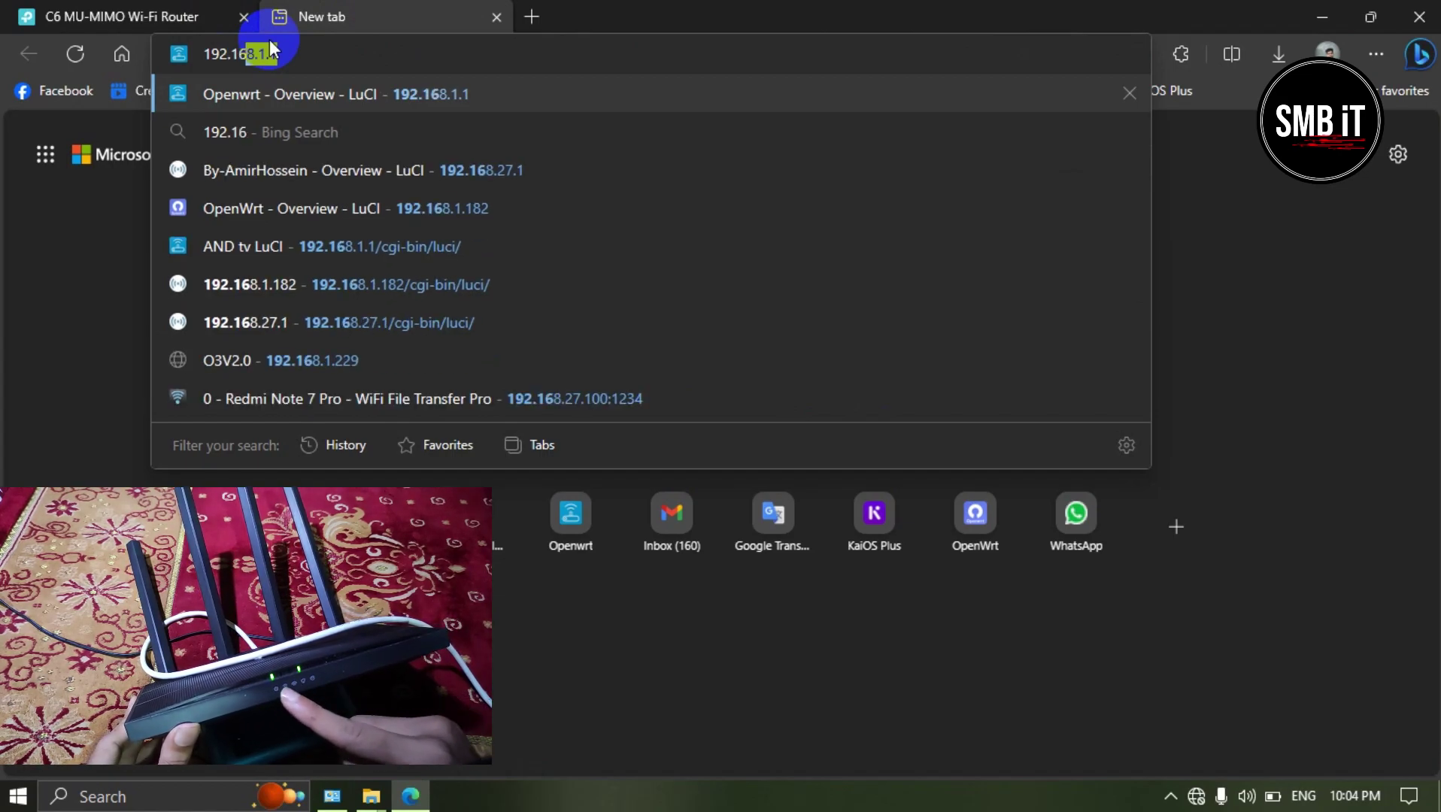
text(8.1.1)
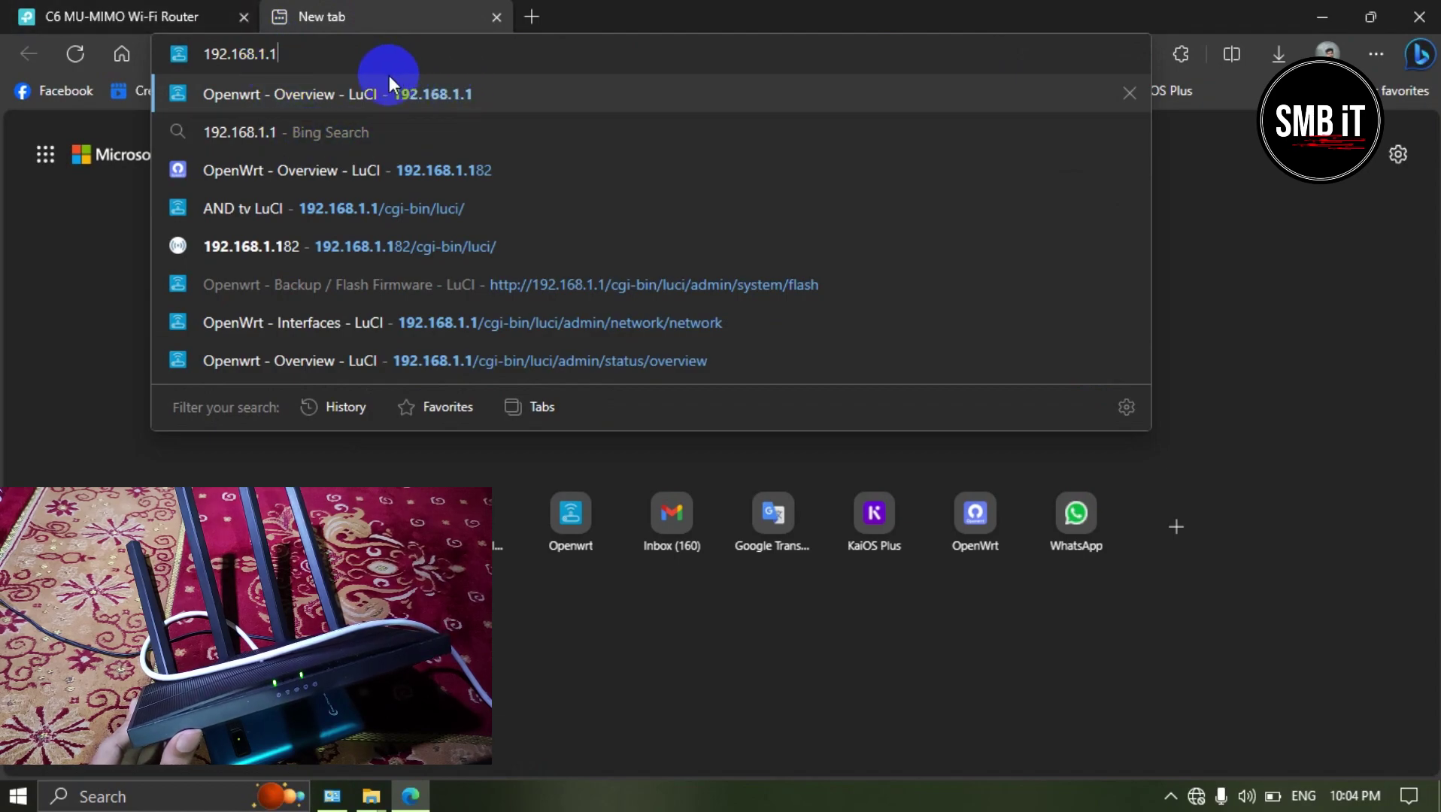
click(447, 93)
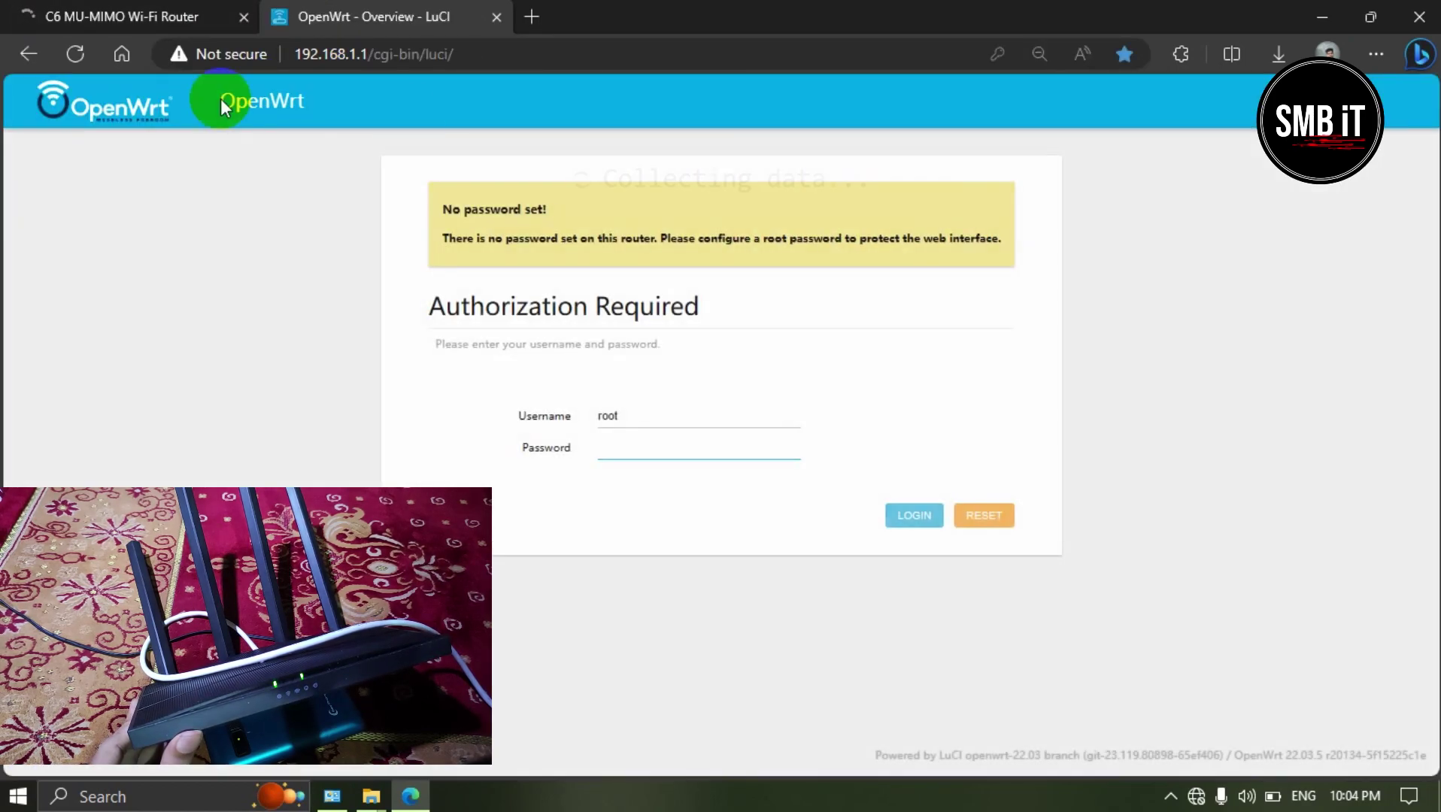
Step: Log in as root with an empty password, scroll the Status Overview, and expand Network
drag(426, 238, 653, 476)
click(621, 450)
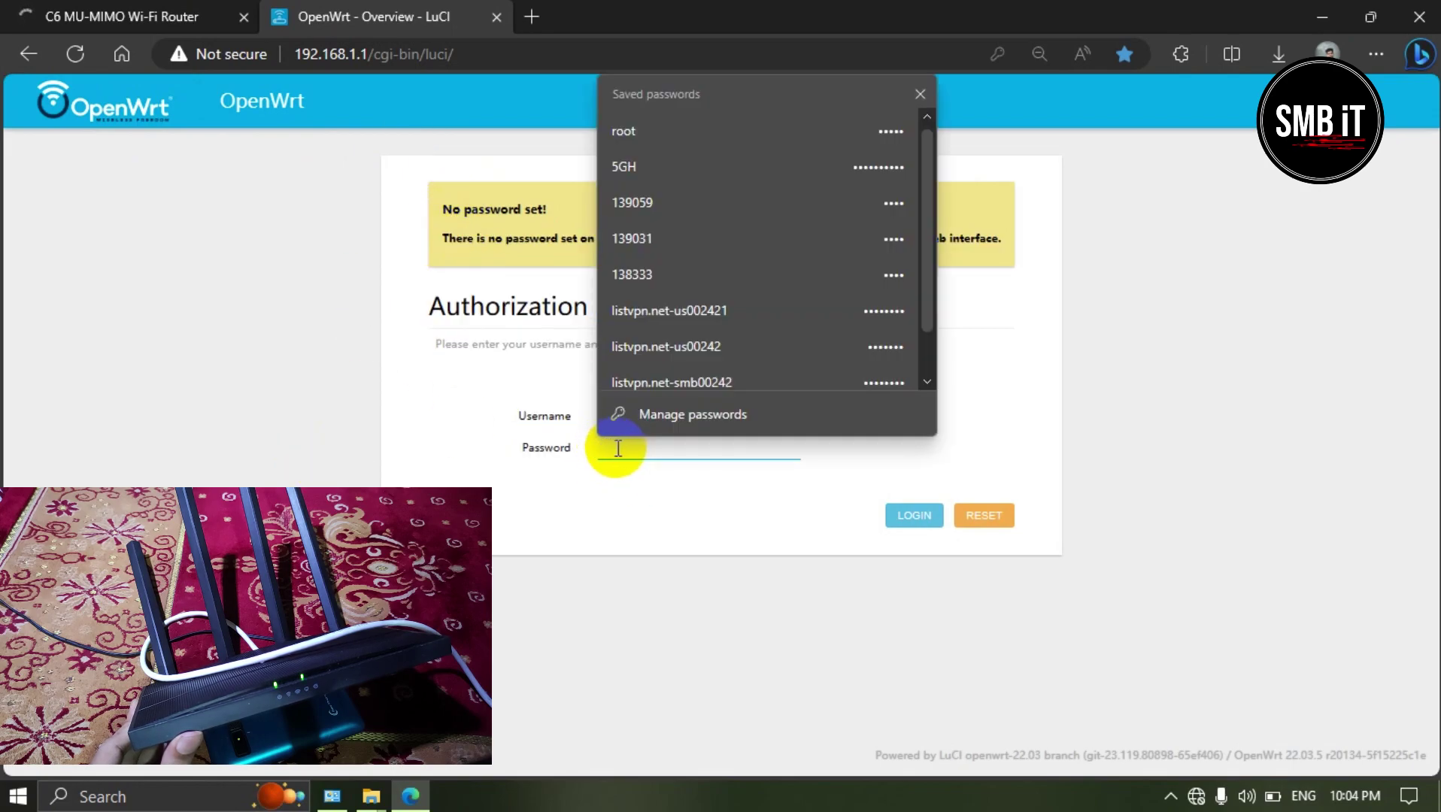
click(441, 238)
drag(443, 210, 998, 250)
click(997, 250)
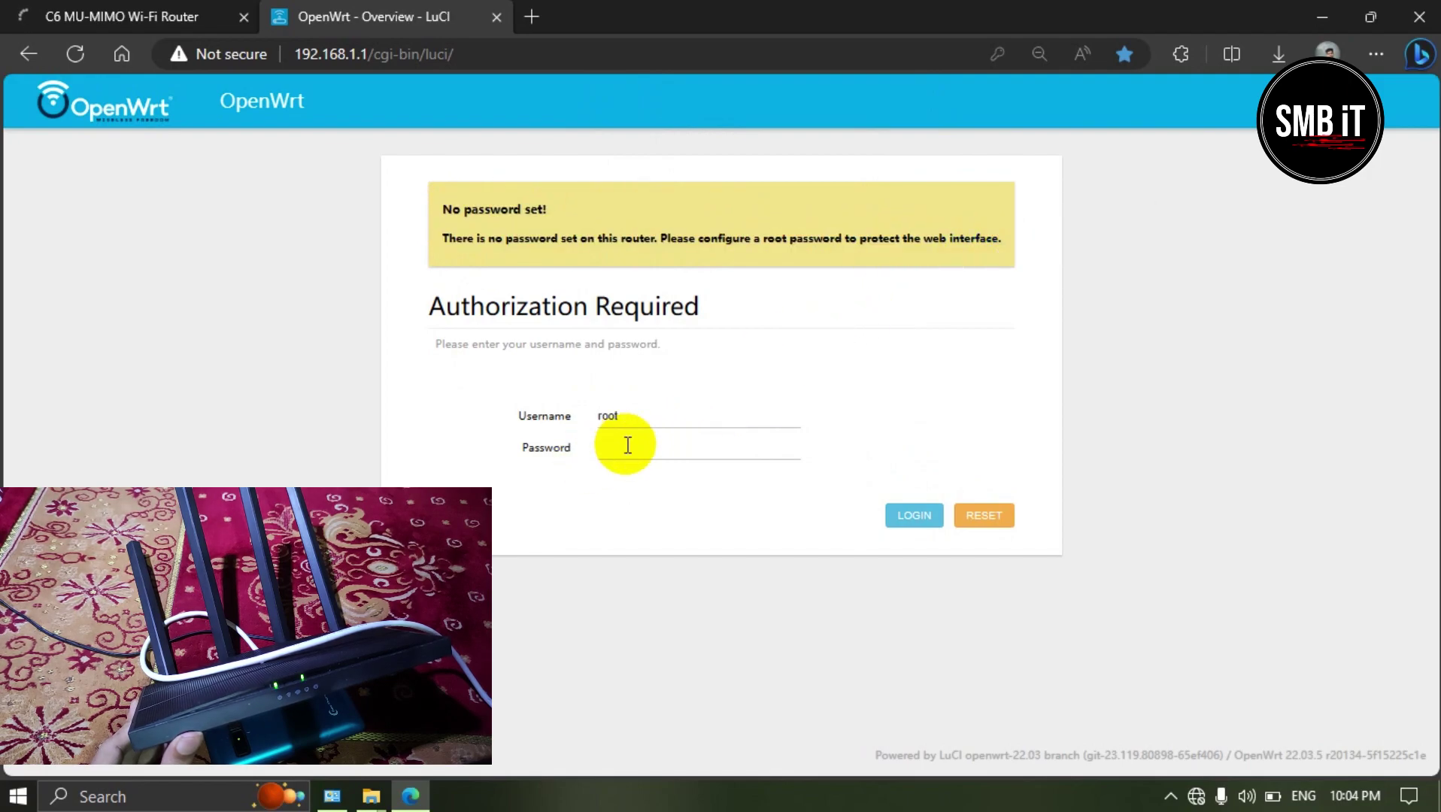
click(628, 445)
click(908, 521)
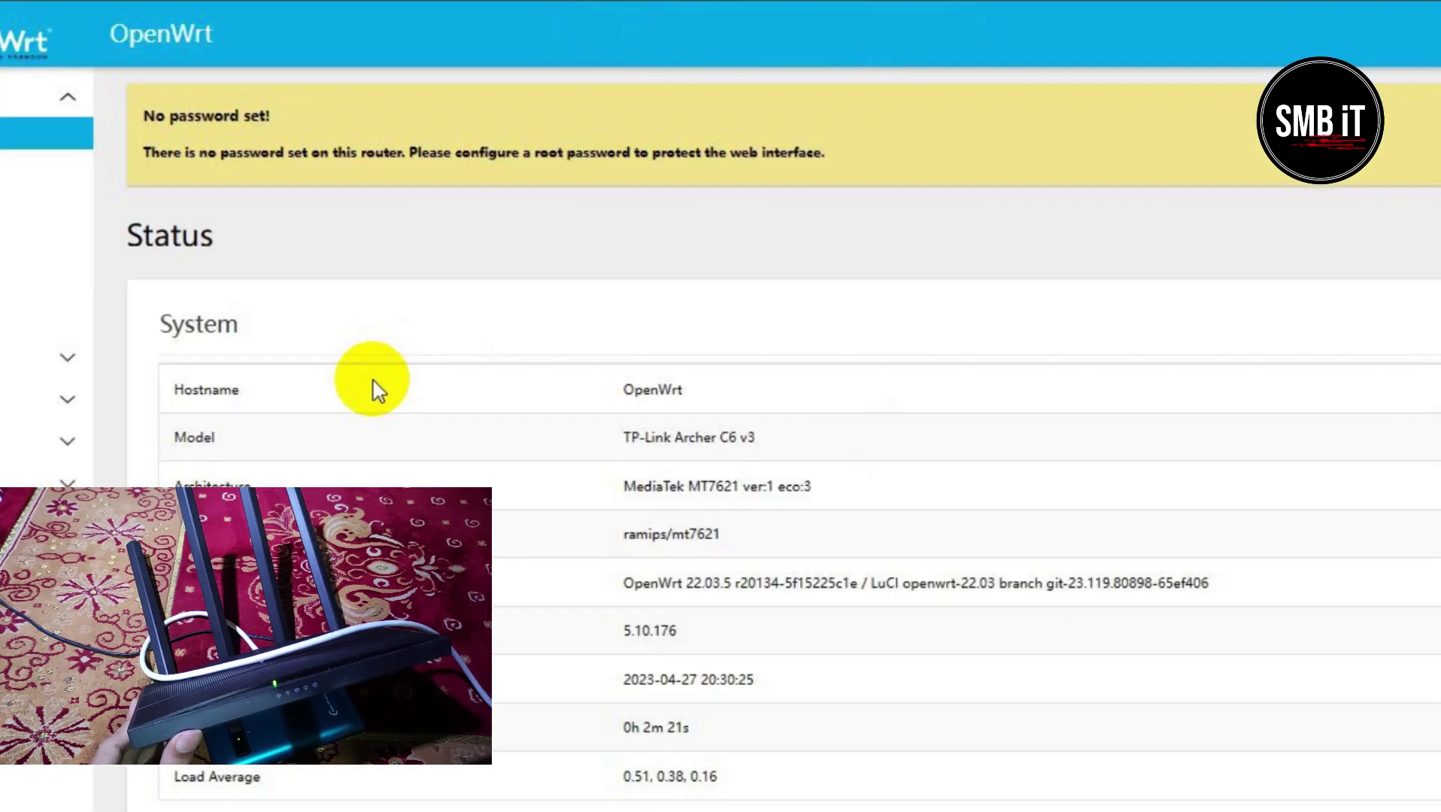
scroll(378, 390, down, 5)
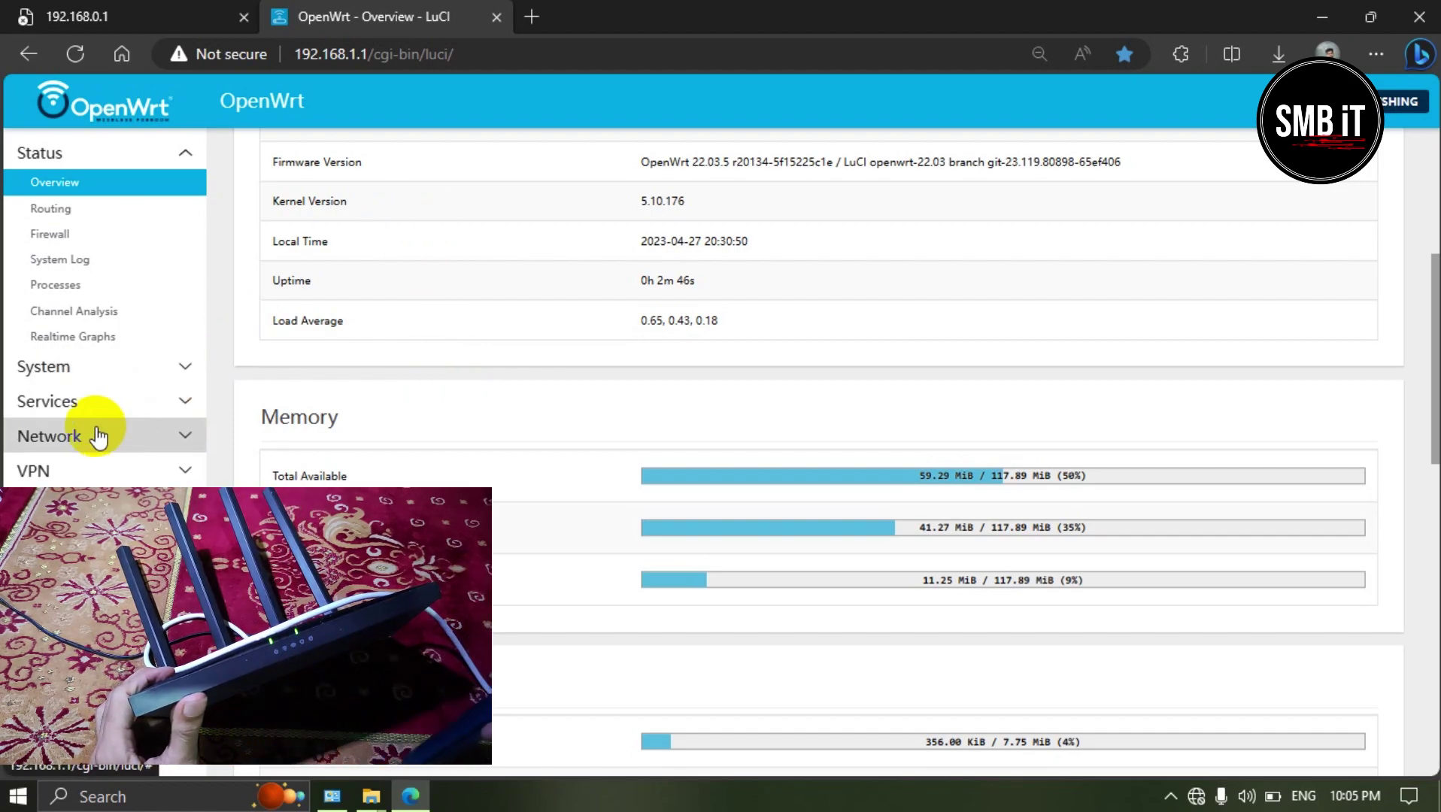
click(97, 436)
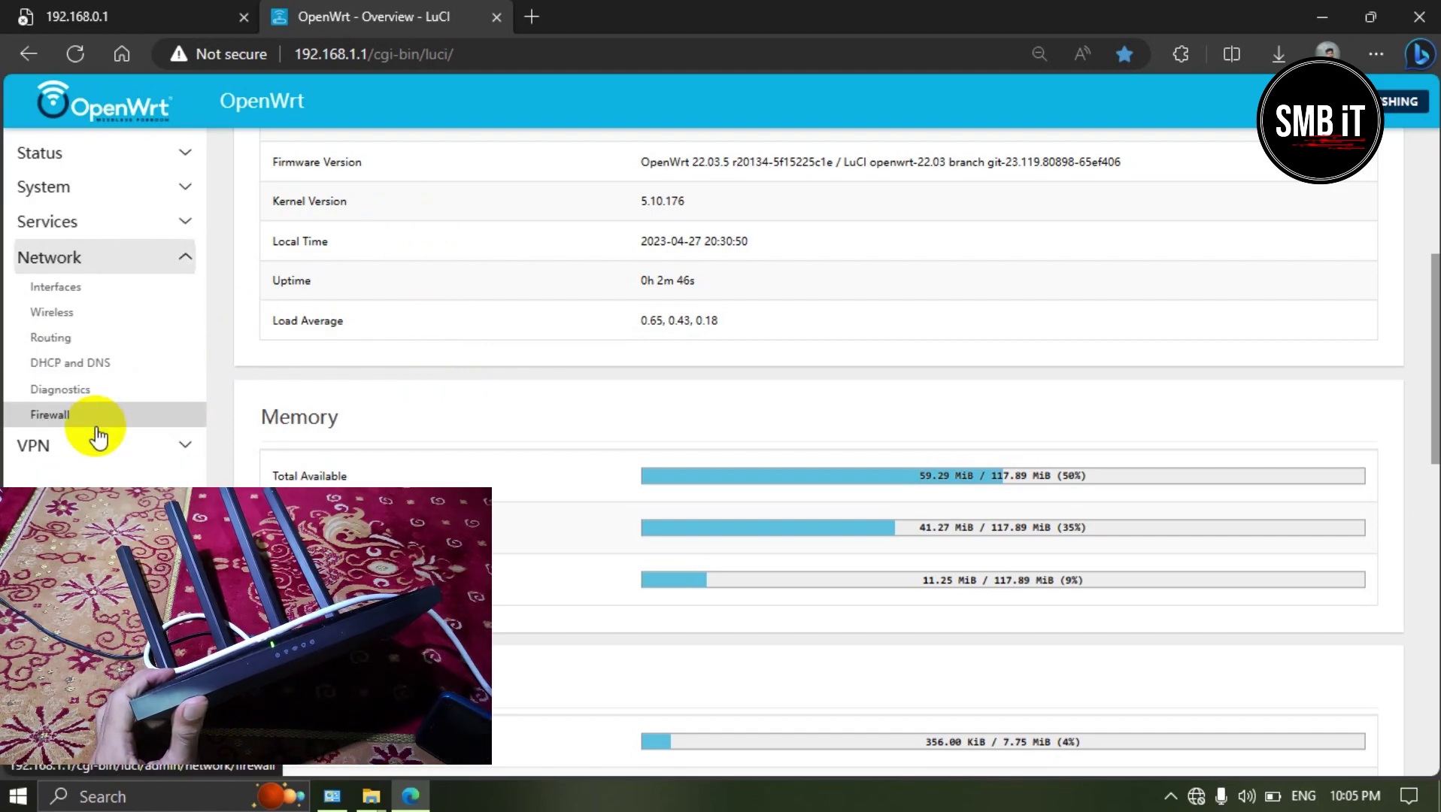
Step: Enable the 2.4 GHz radio0 OpenWrt network on the Wireless page and save & apply
click(60, 315)
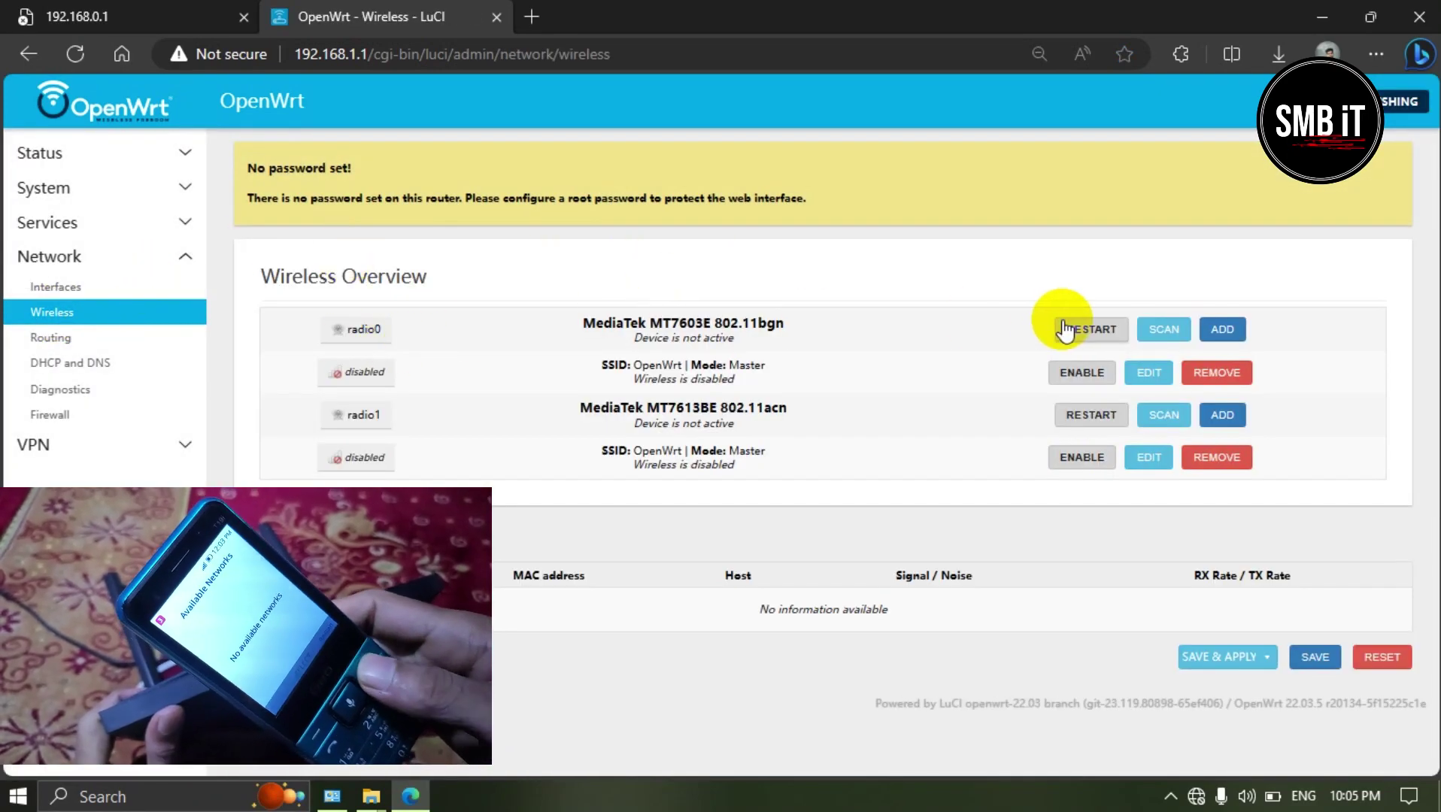
click(1082, 373)
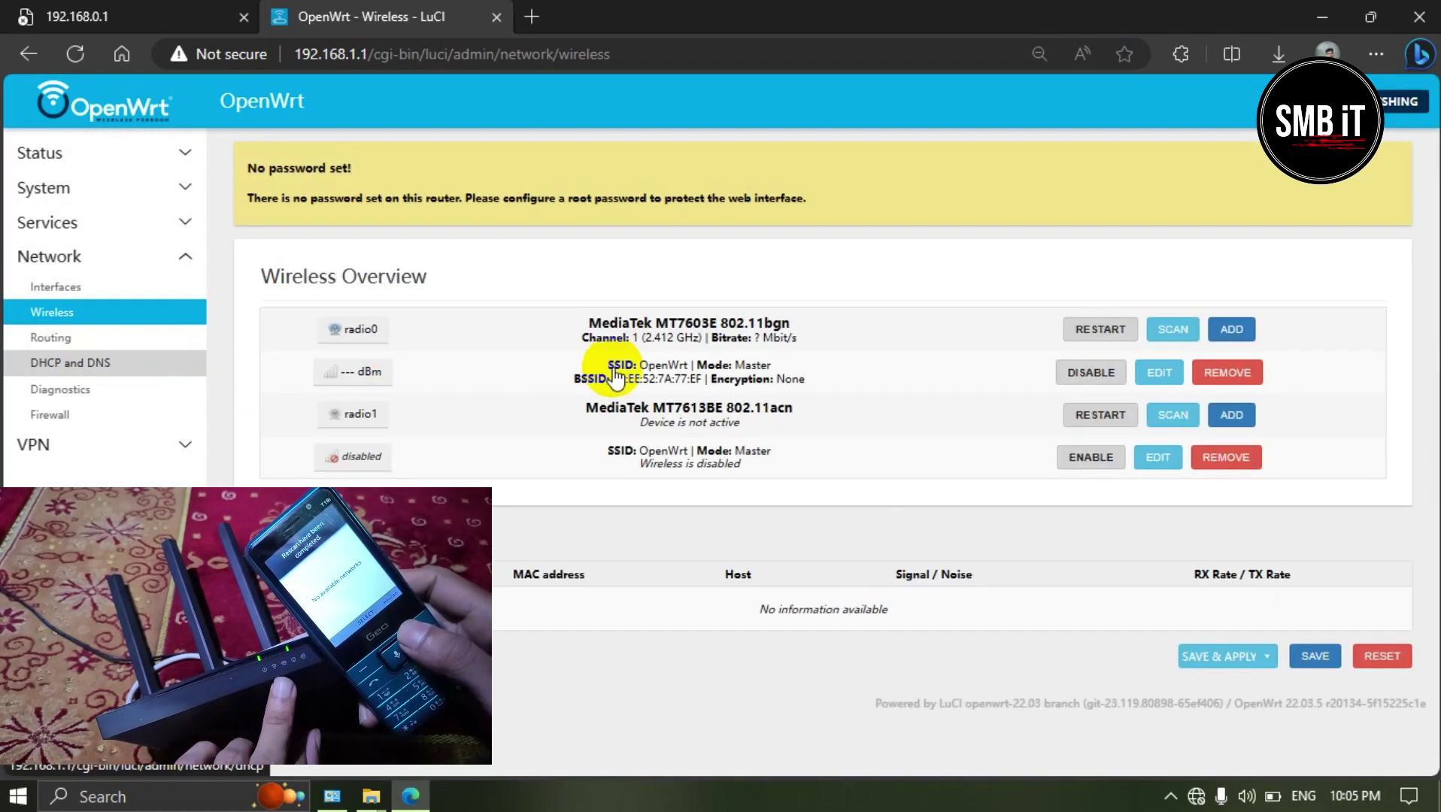
click(1198, 660)
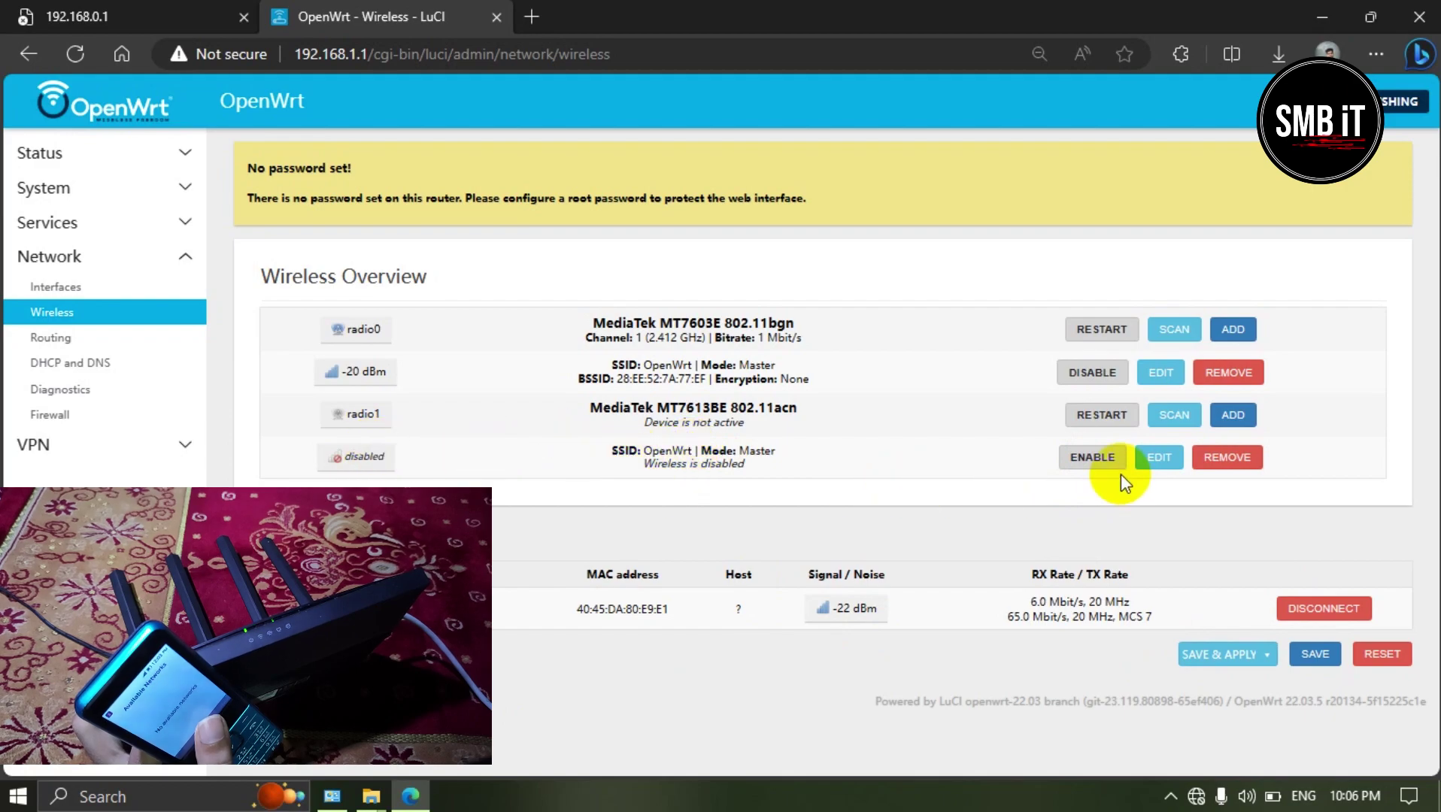
Step: Enable the 5 GHz radio1 OpenWrt network and save & apply
click(1095, 460)
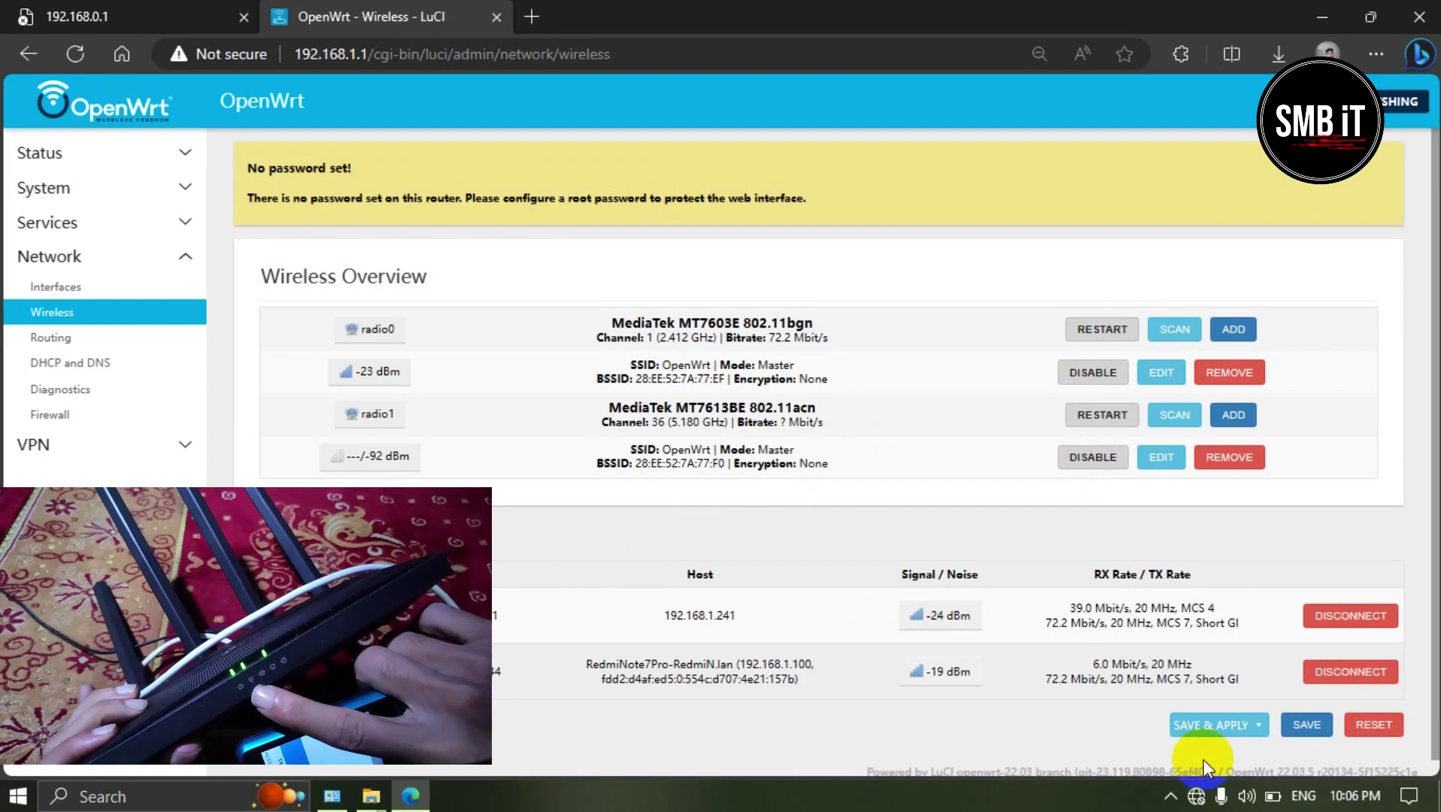
click(1210, 723)
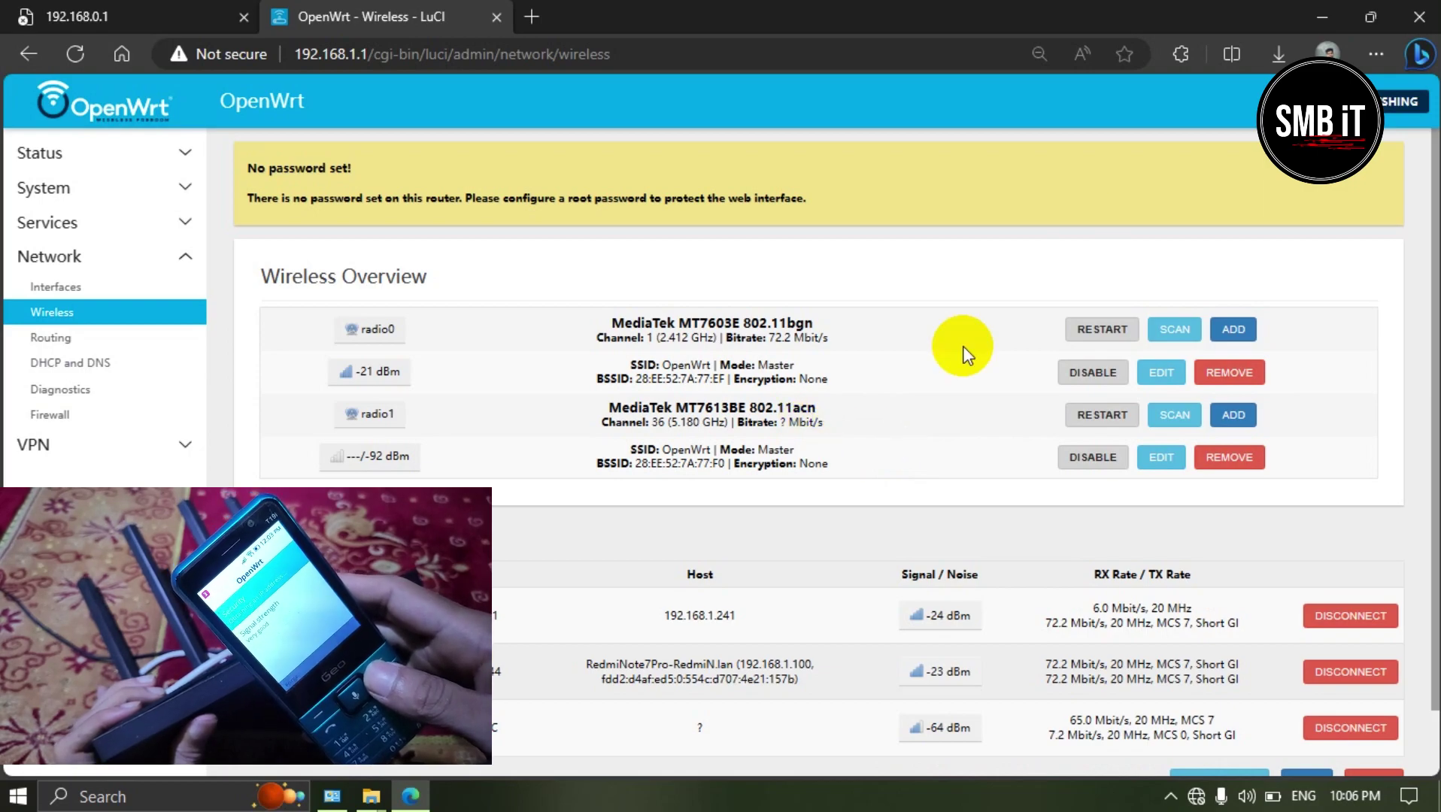
click(179, 257)
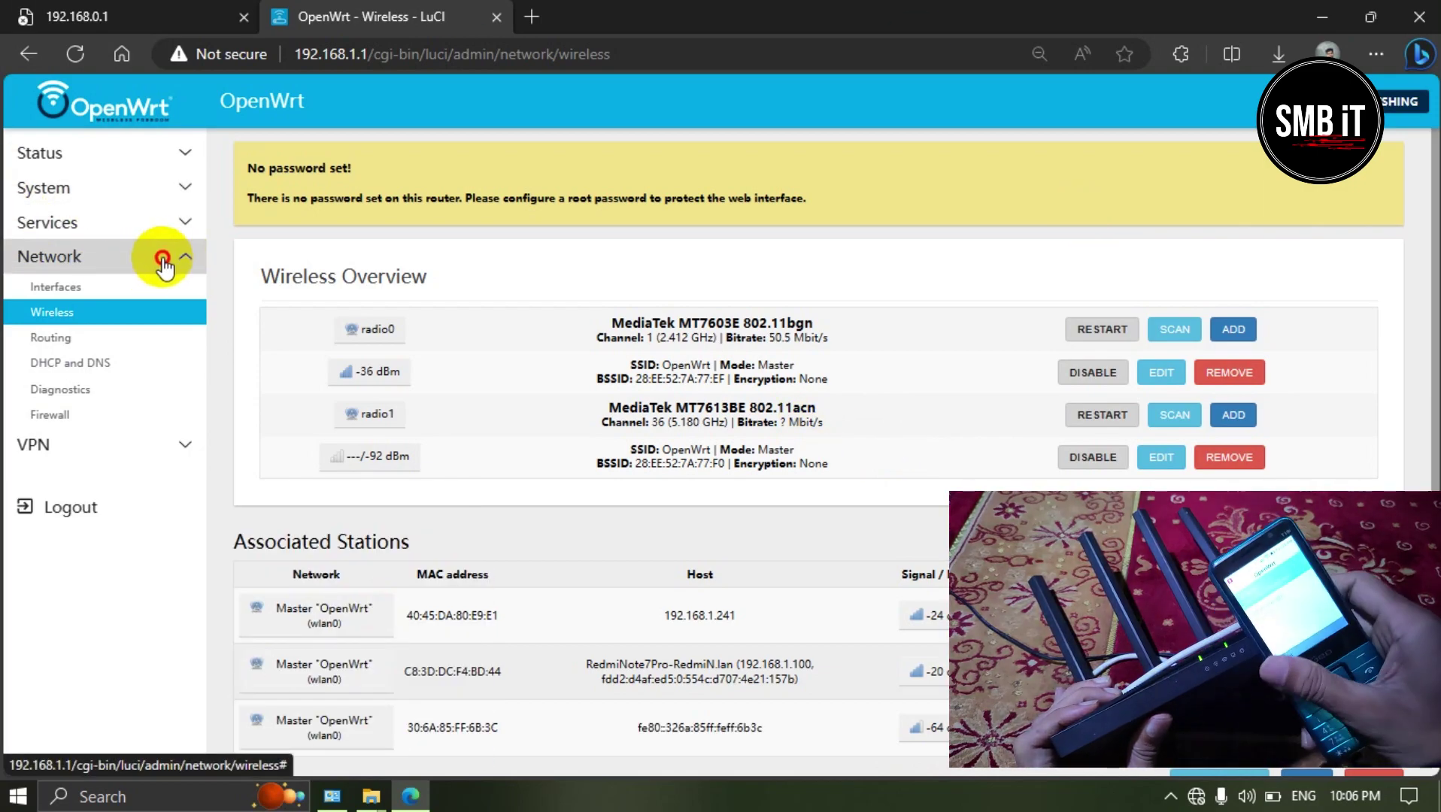
Step: Switch the wan interface protocol to PPPoE
click(60, 289)
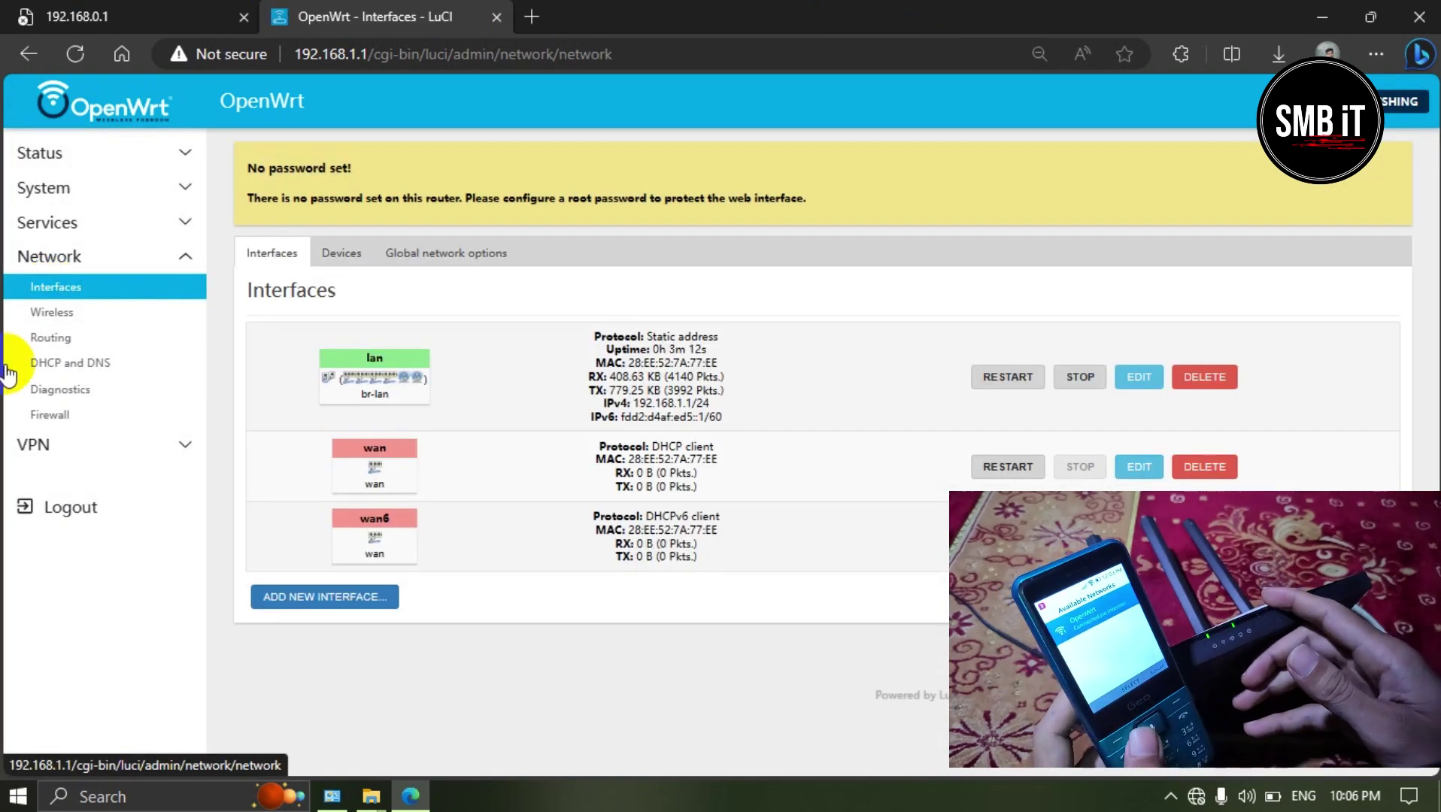
click(1135, 467)
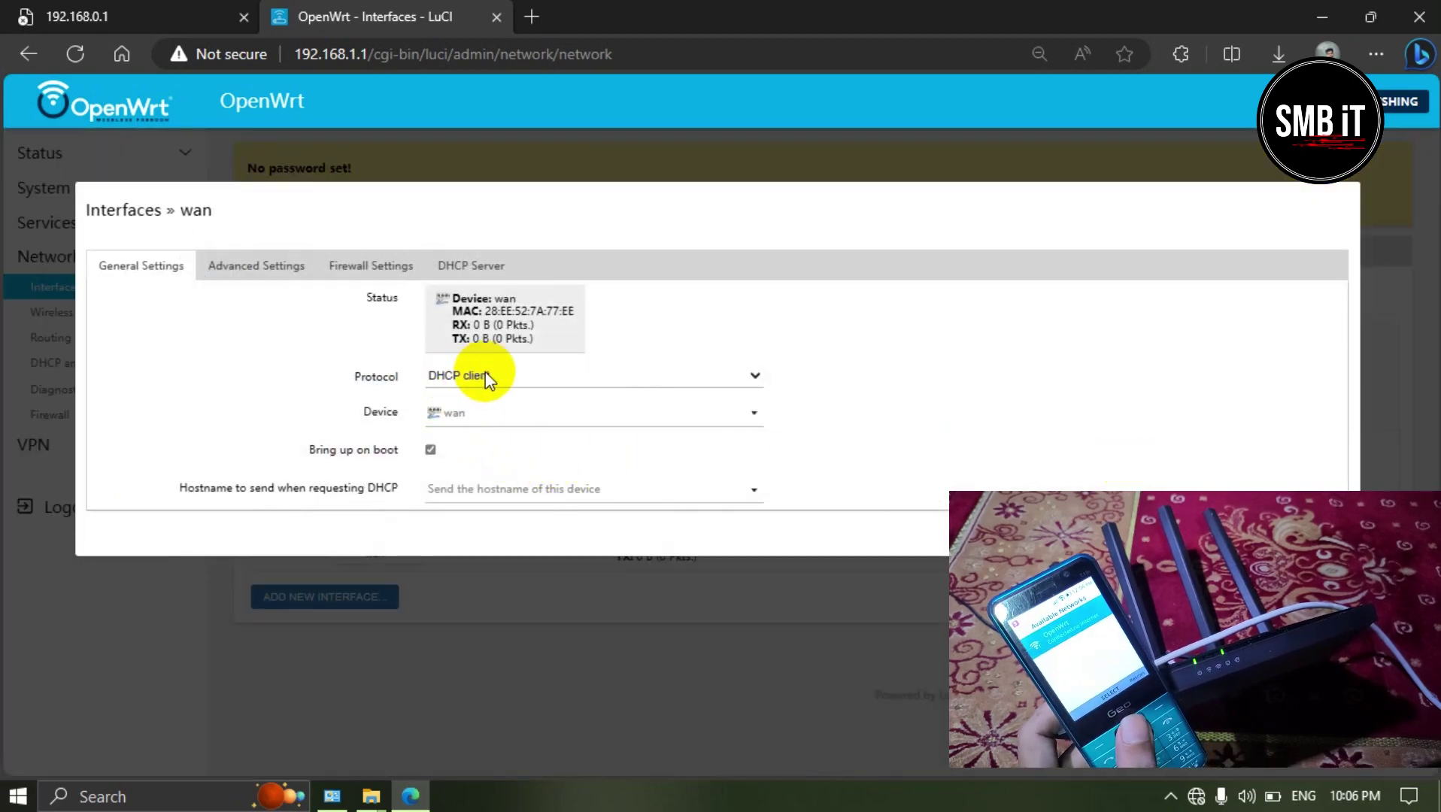
click(478, 374)
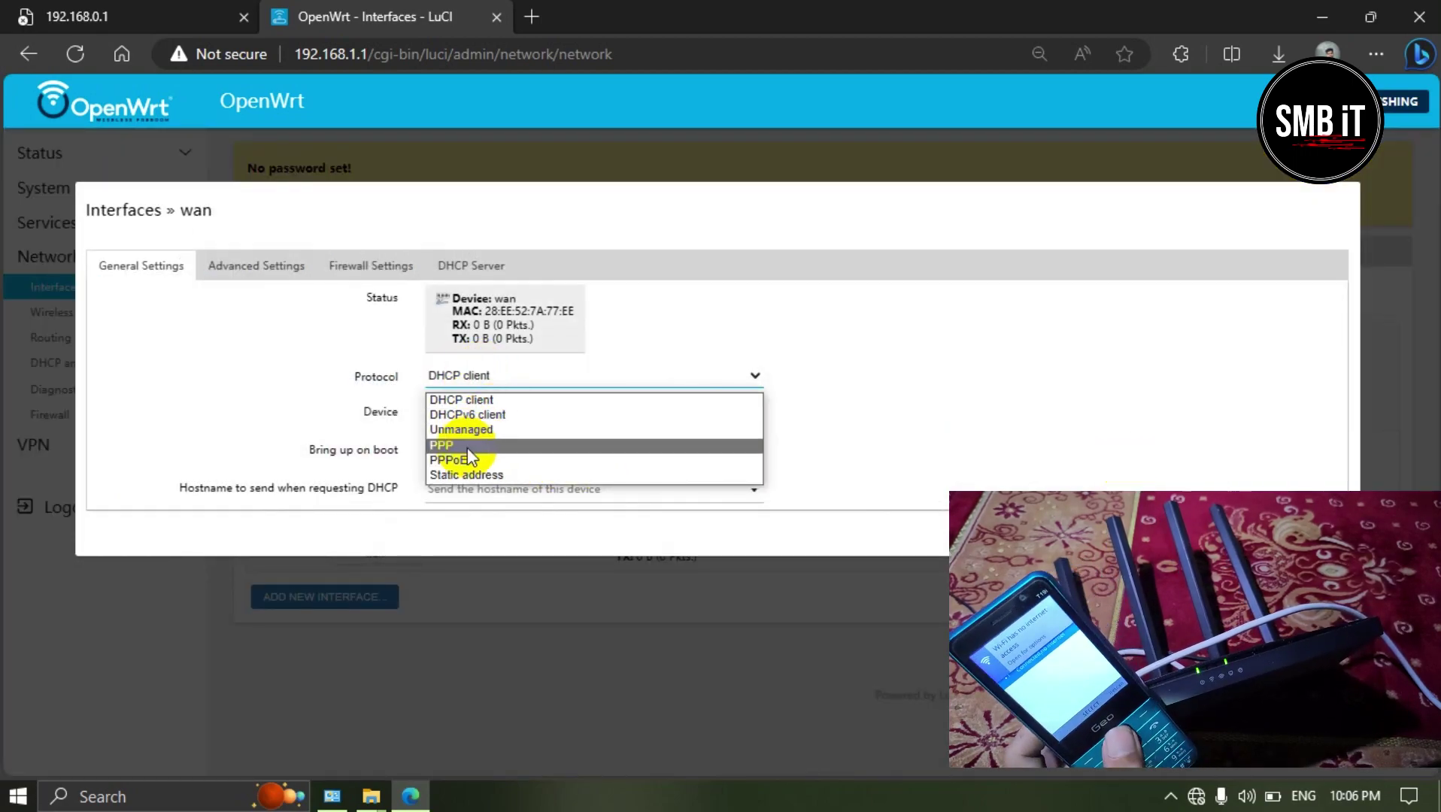
key(Escape)
click(445, 466)
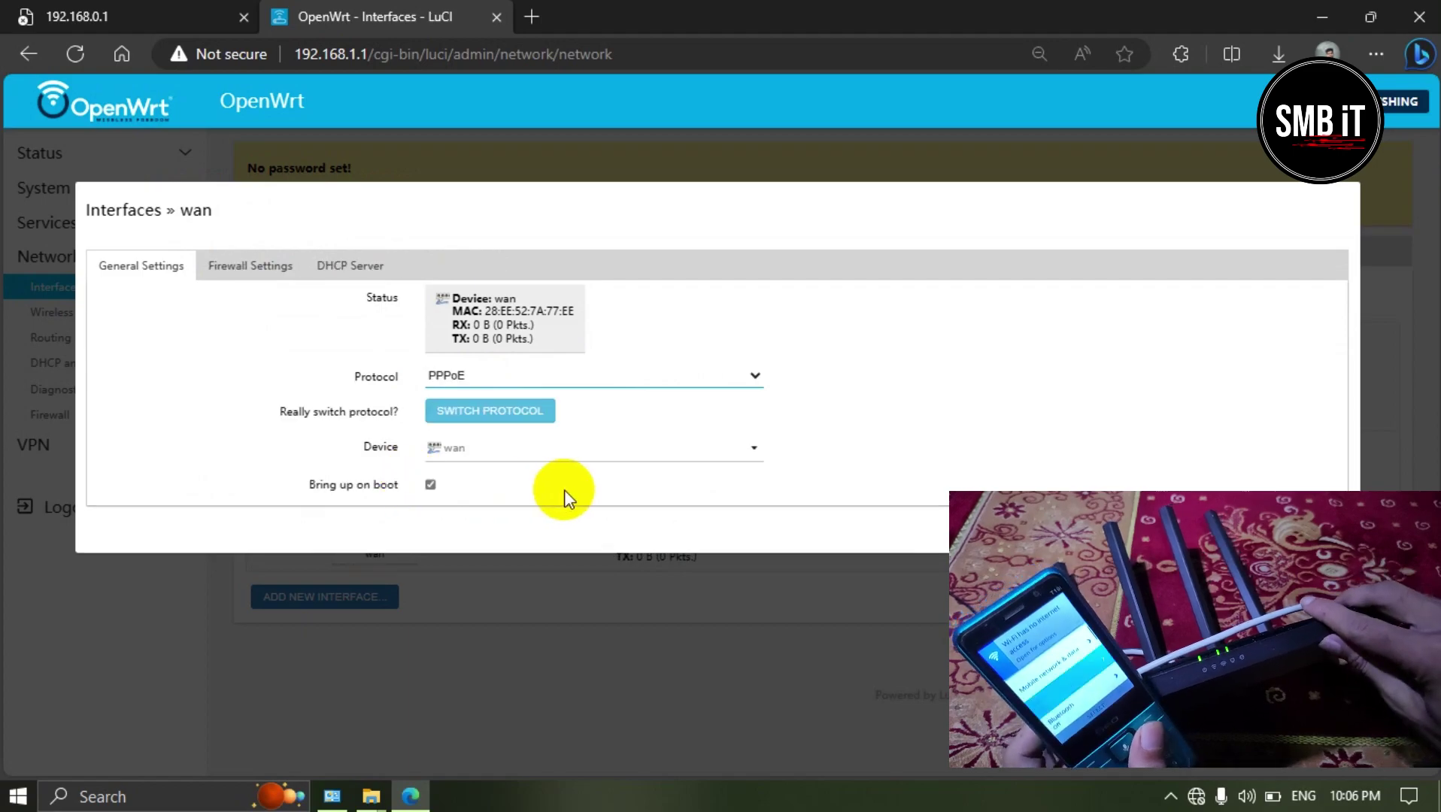
click(482, 414)
Step: Enter the PPPoE PAP/CHAP username and password and save the wan settings
click(461, 488)
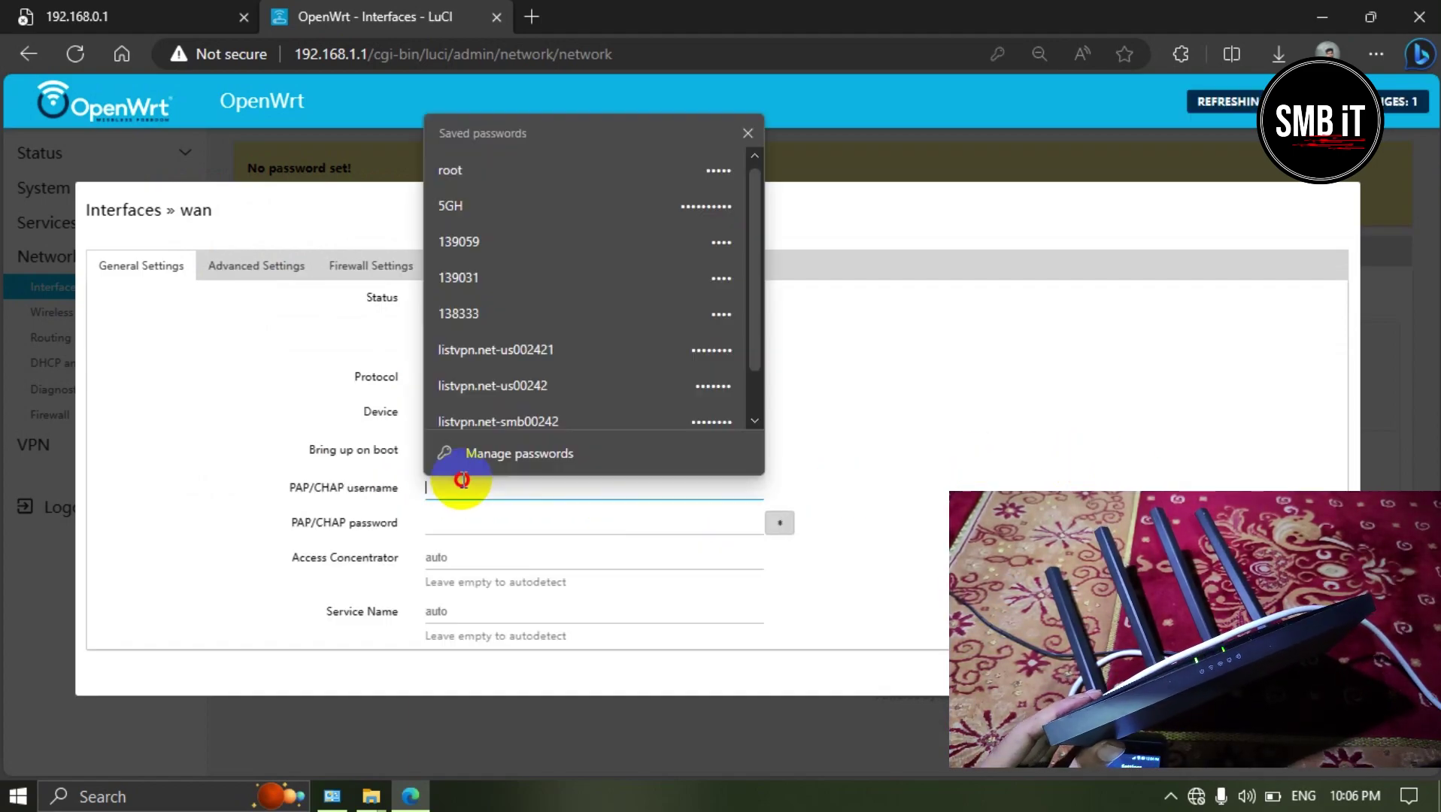
text(123456@@)
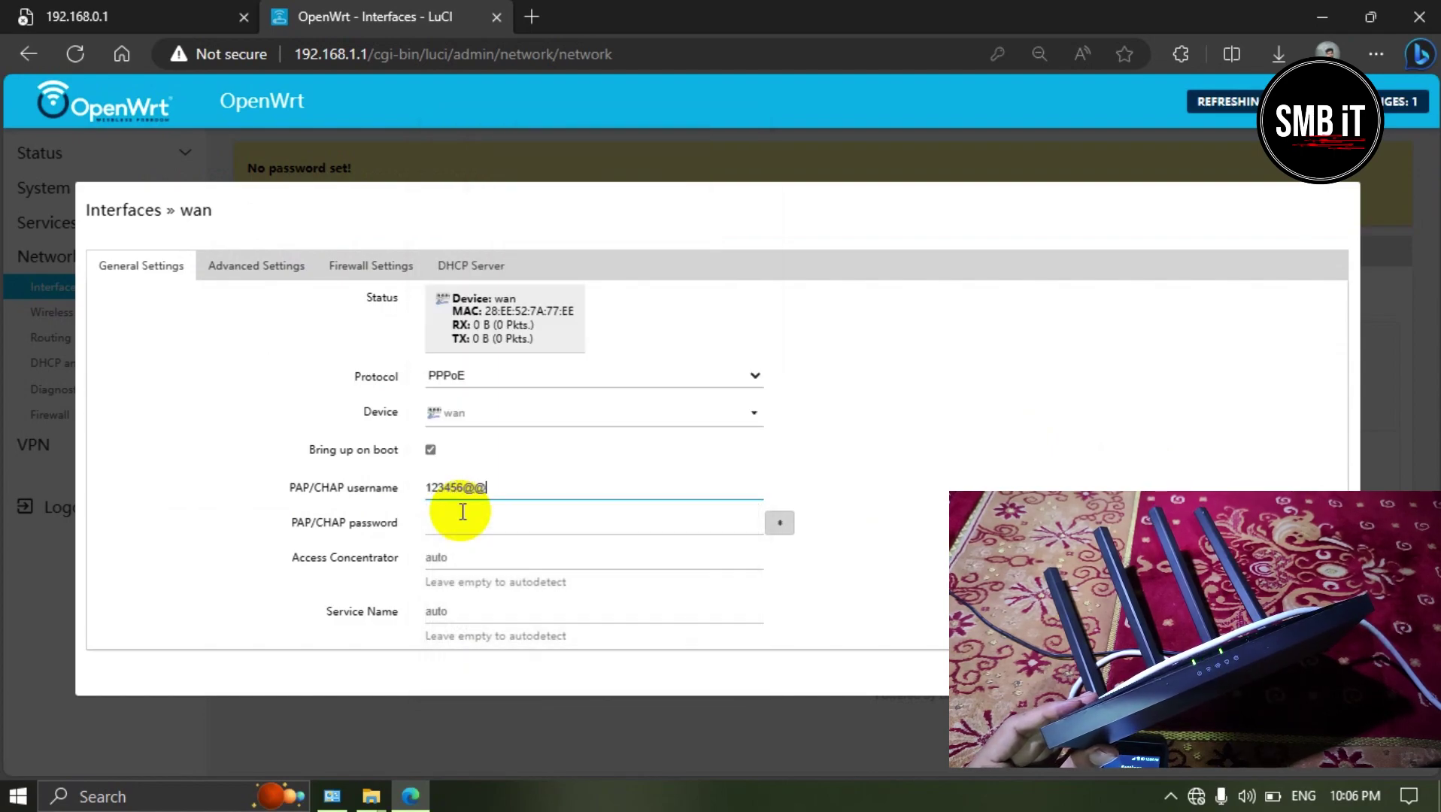
click(493, 521)
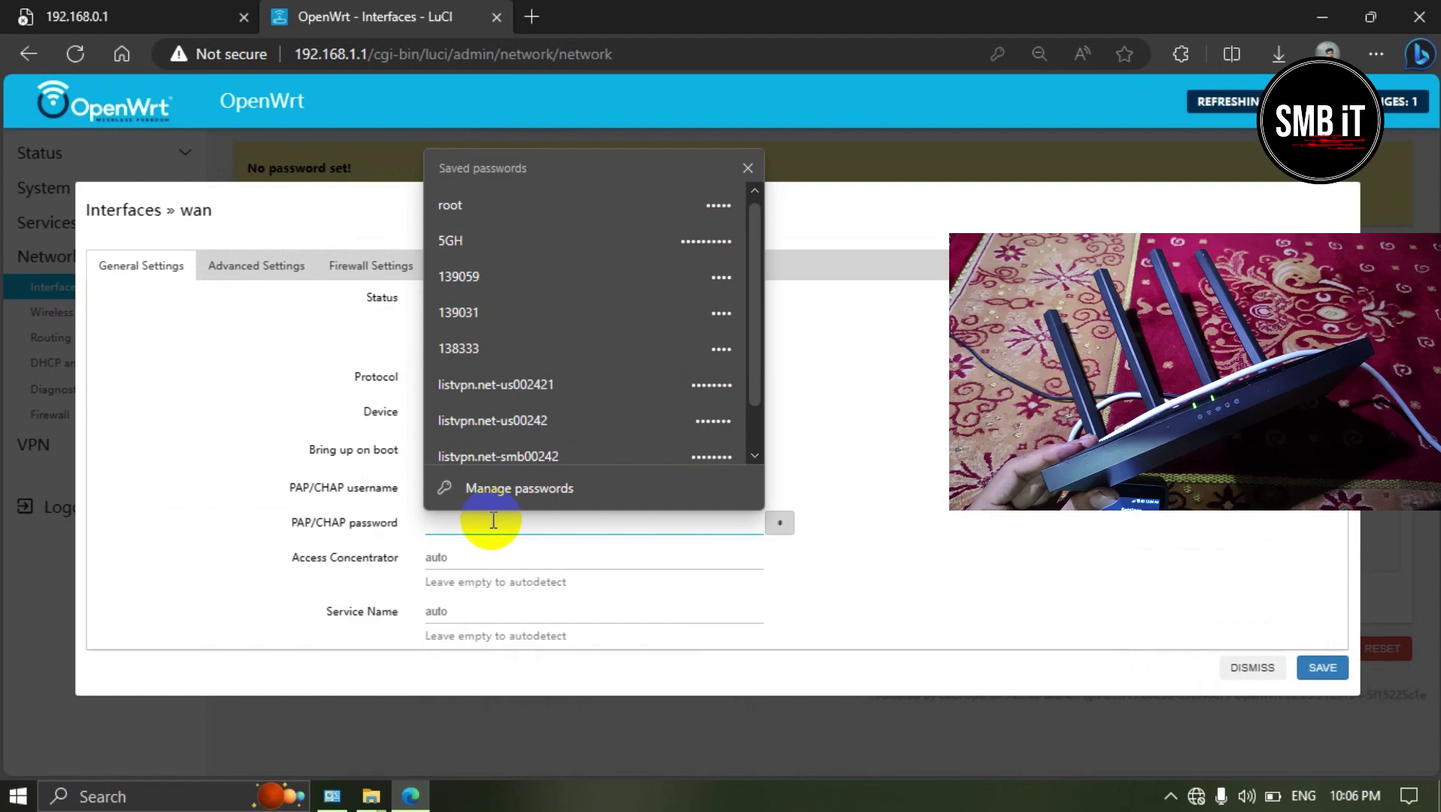
text(1234)
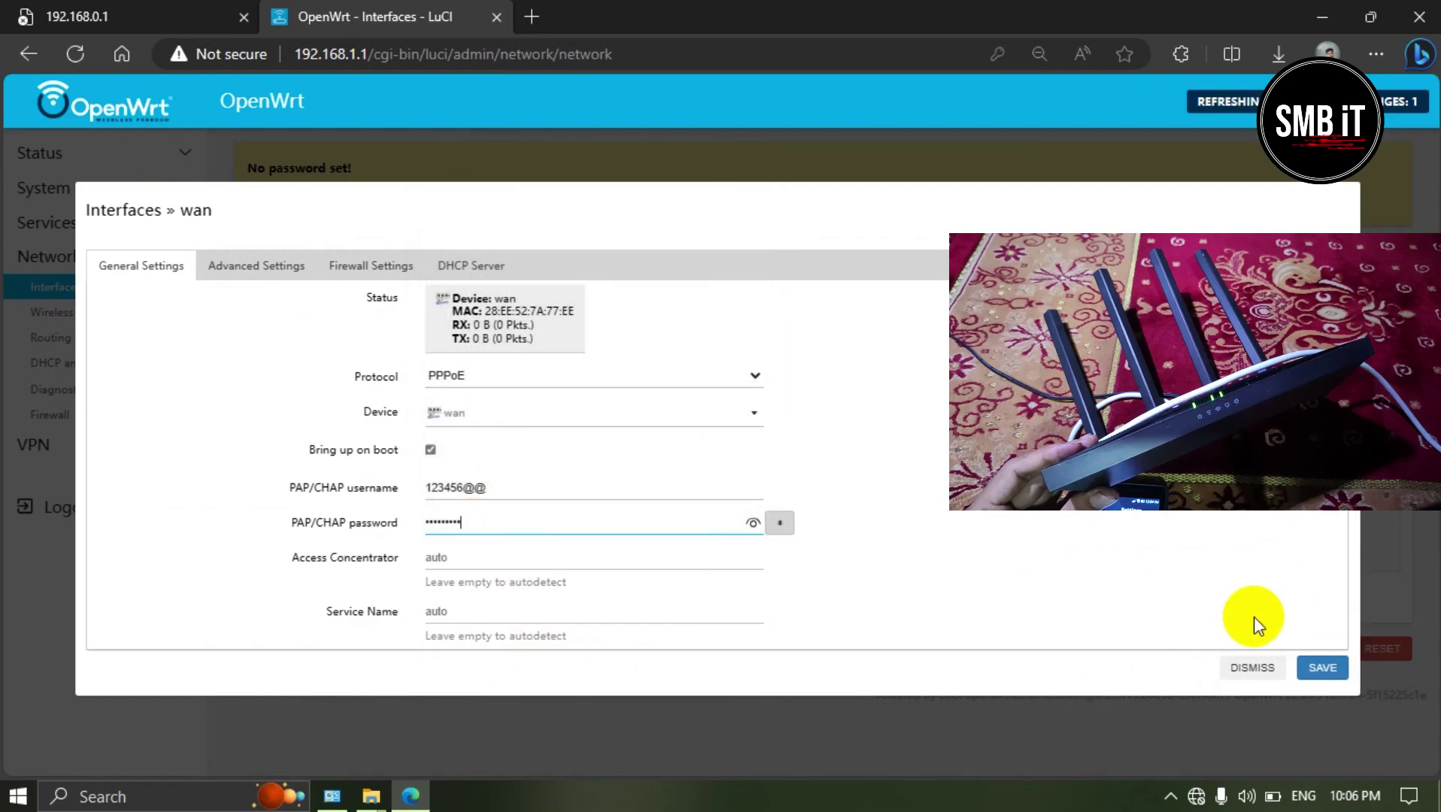
click(1324, 668)
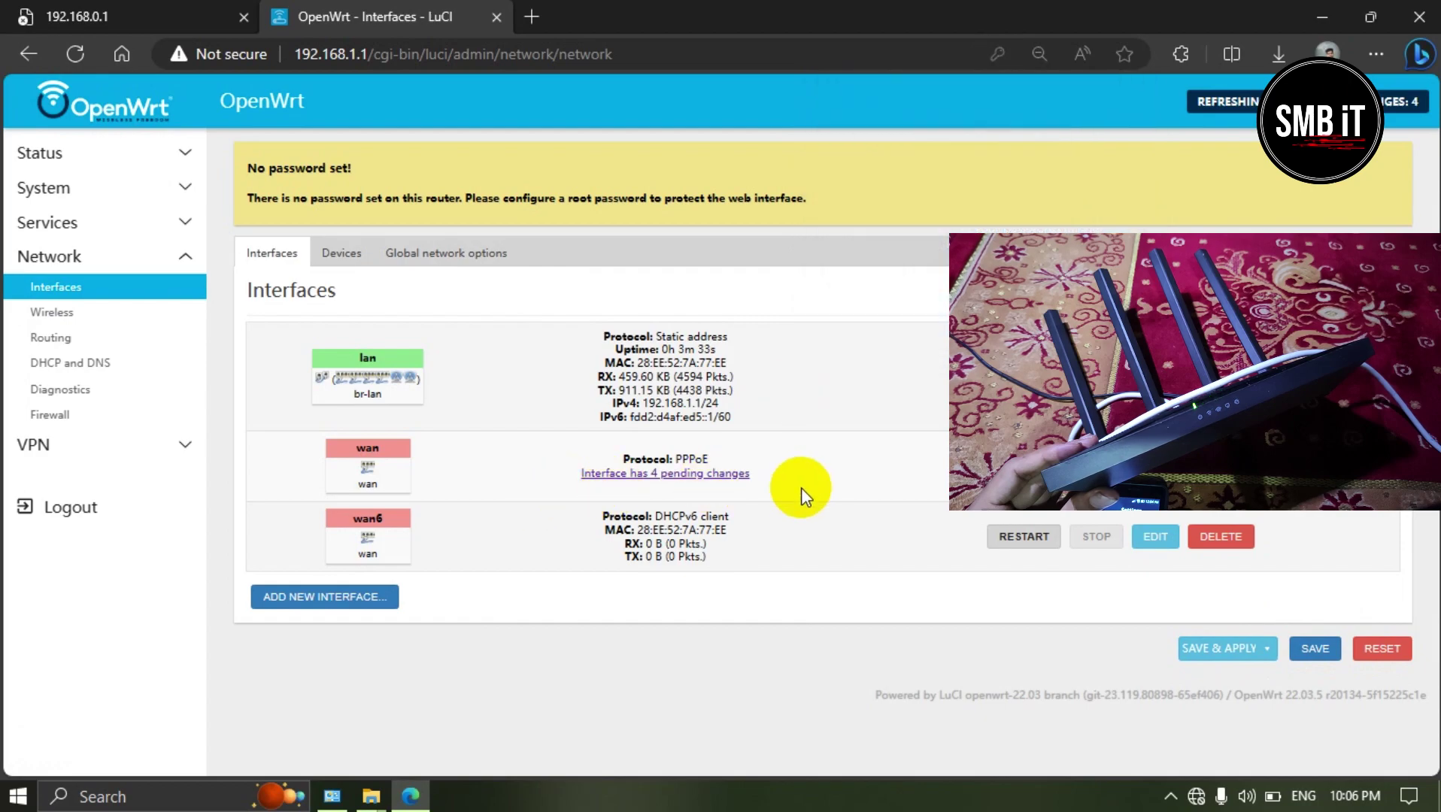
click(1207, 651)
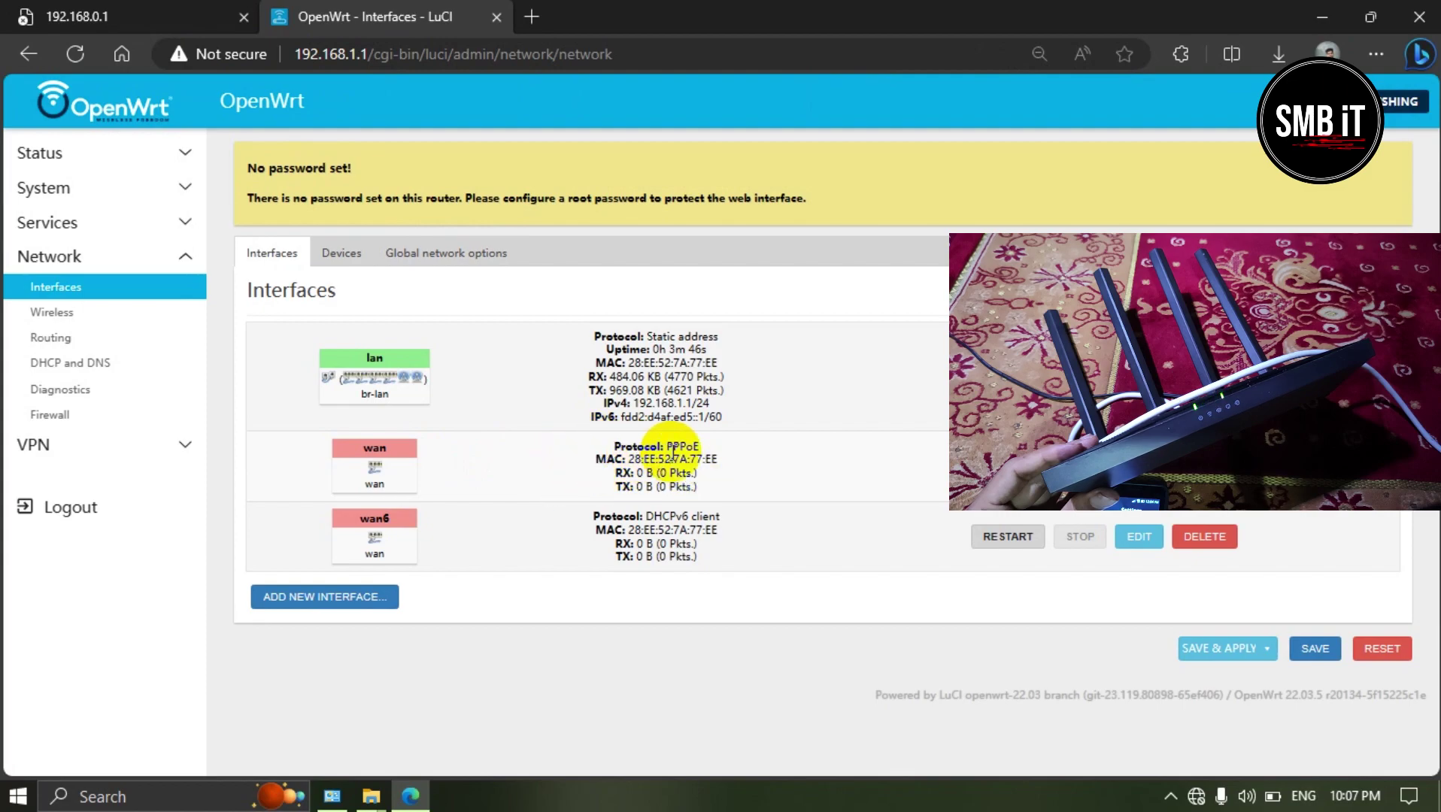
drag(607, 459, 694, 454)
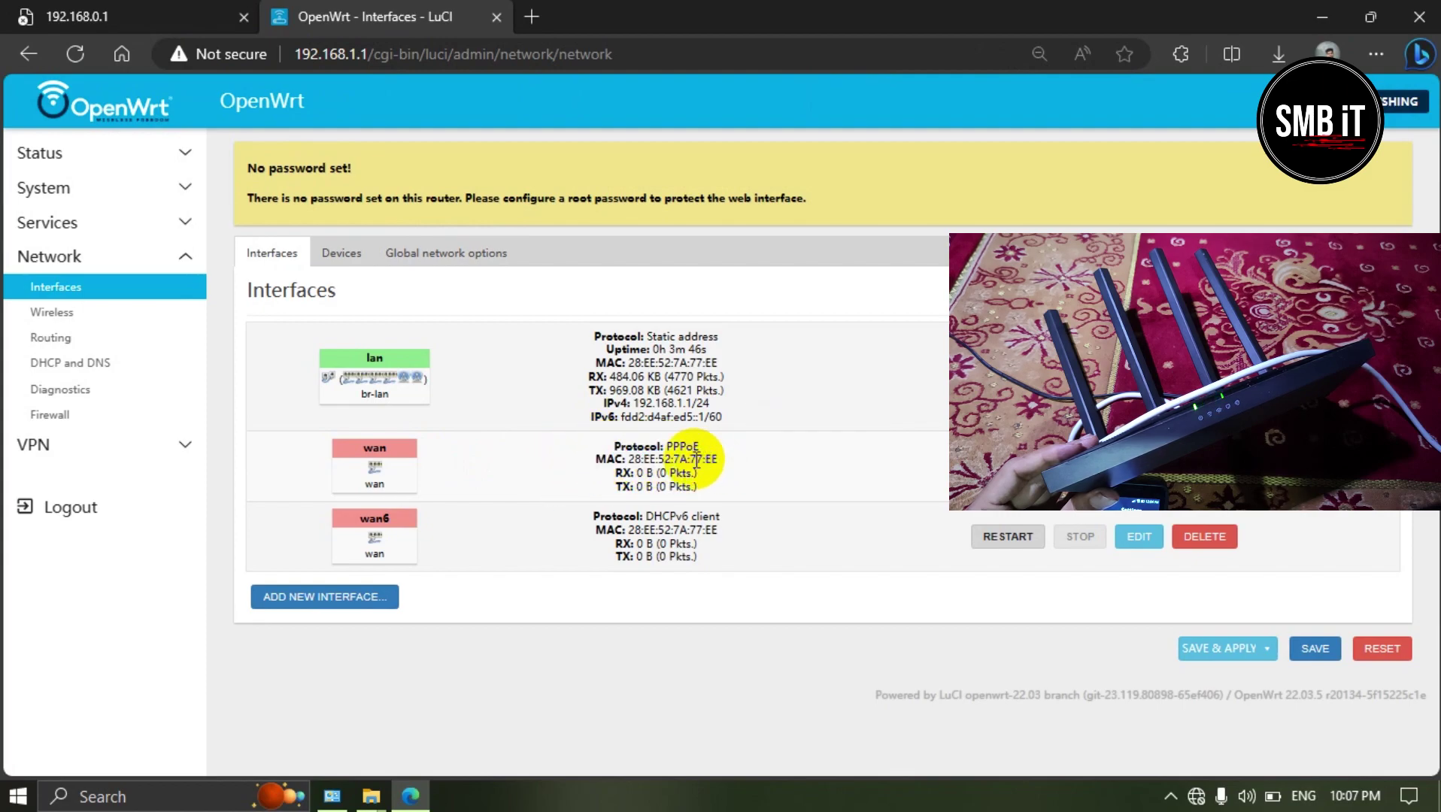
drag(595, 452, 720, 450)
click(713, 461)
click(721, 450)
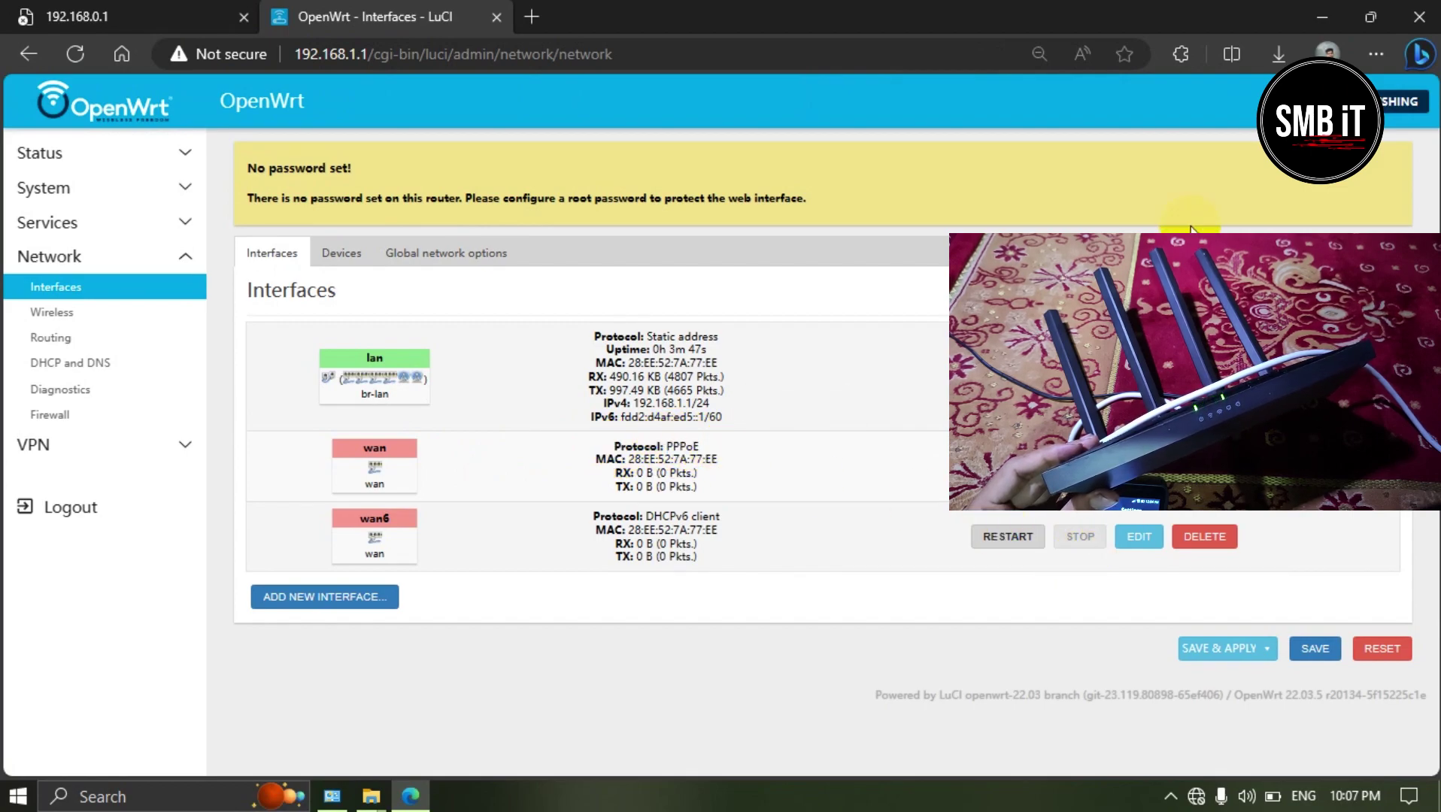
click(167, 155)
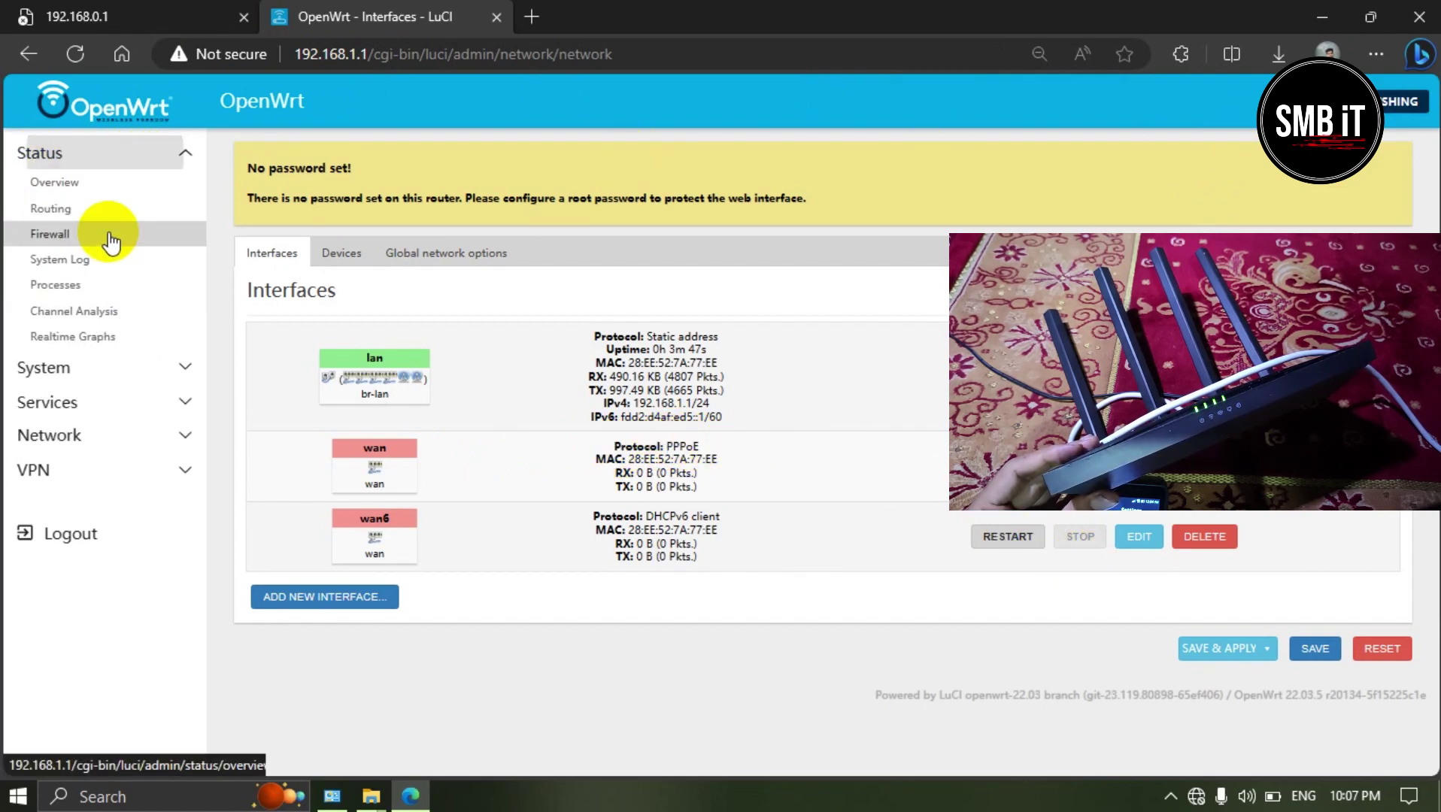
Step: Expand the System, Services, Network and VPN menus and open the OpenVPN page
click(90, 368)
click(79, 425)
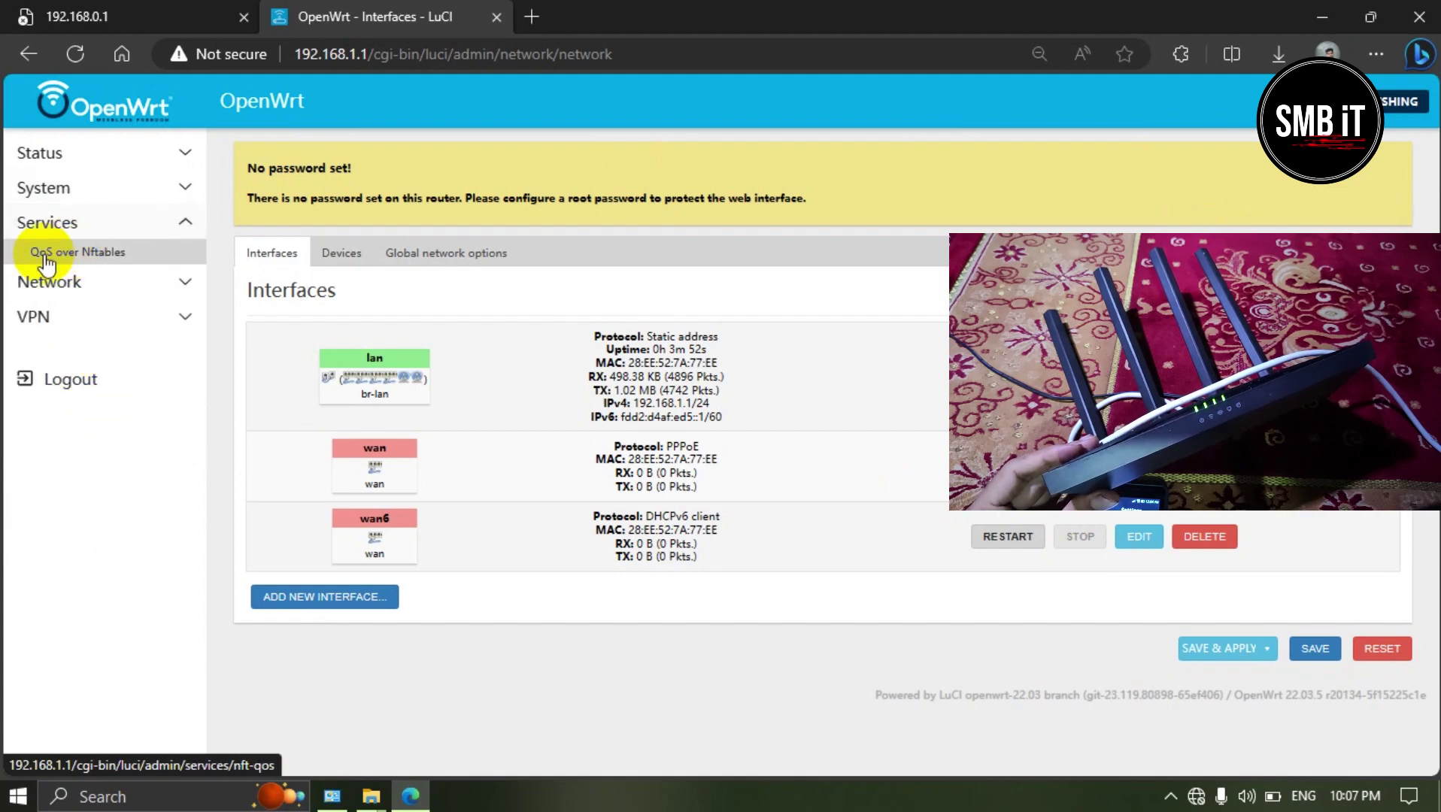
click(76, 281)
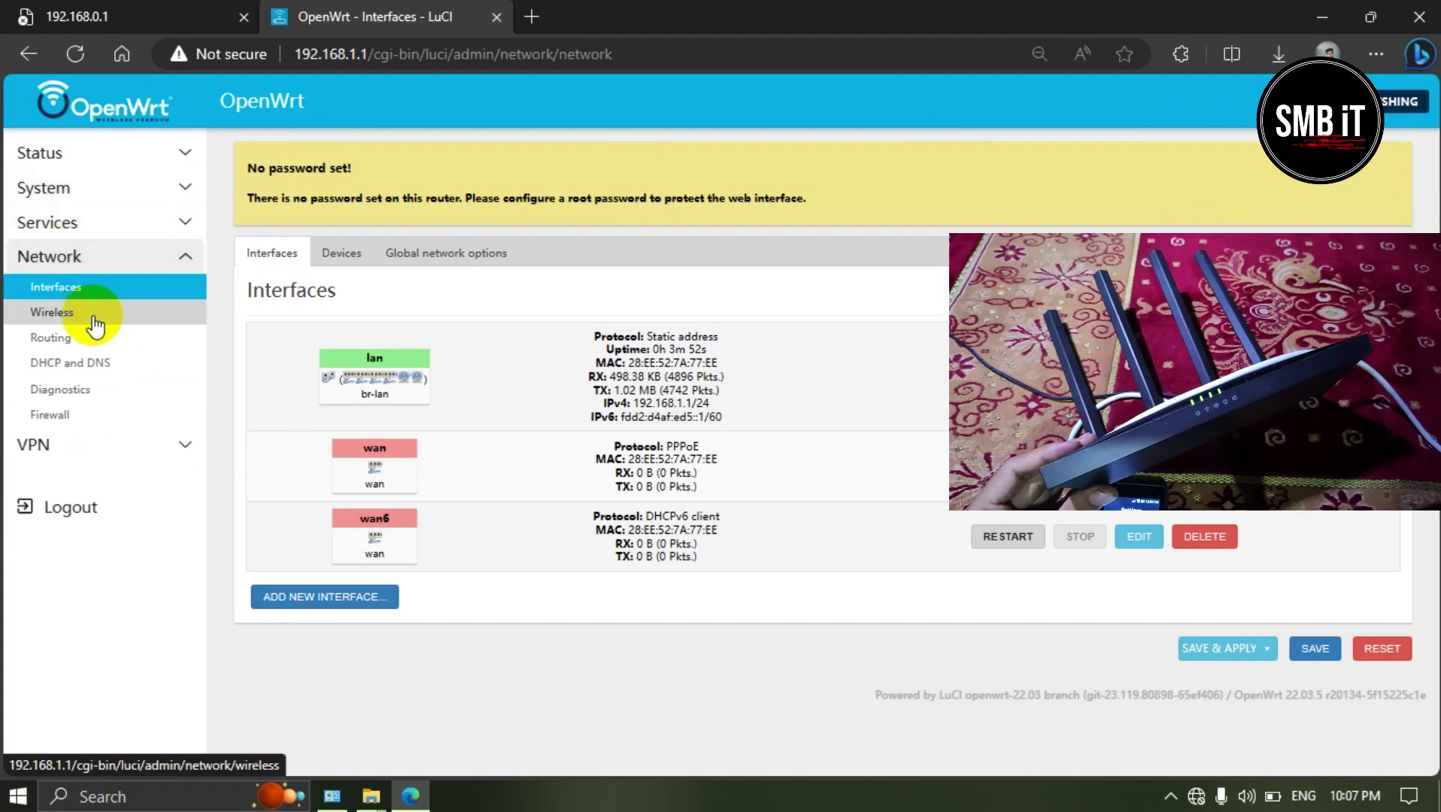
click(83, 444)
click(56, 322)
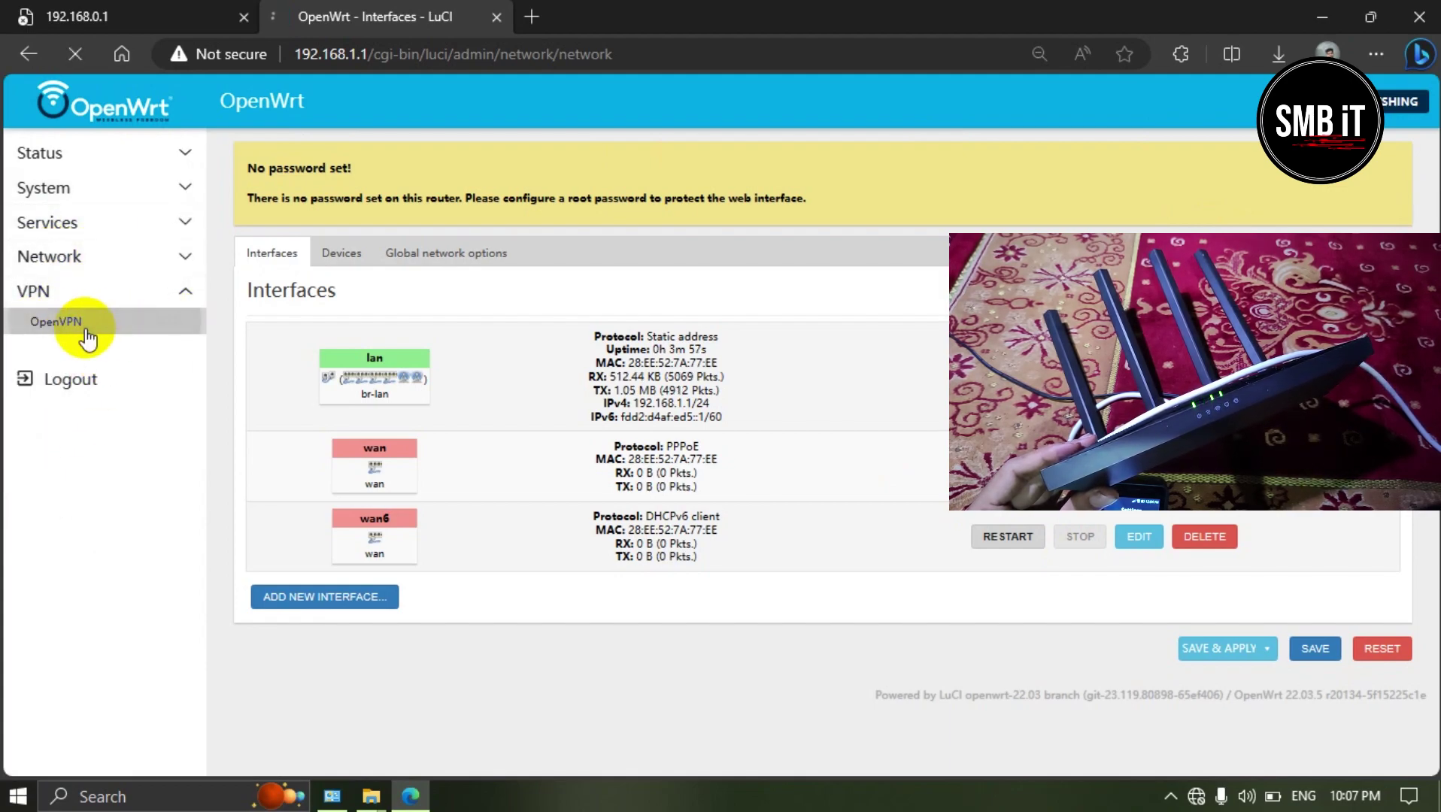
Step: Go to Status > Overview to show the router's system details
scroll(140, 407, down, 1)
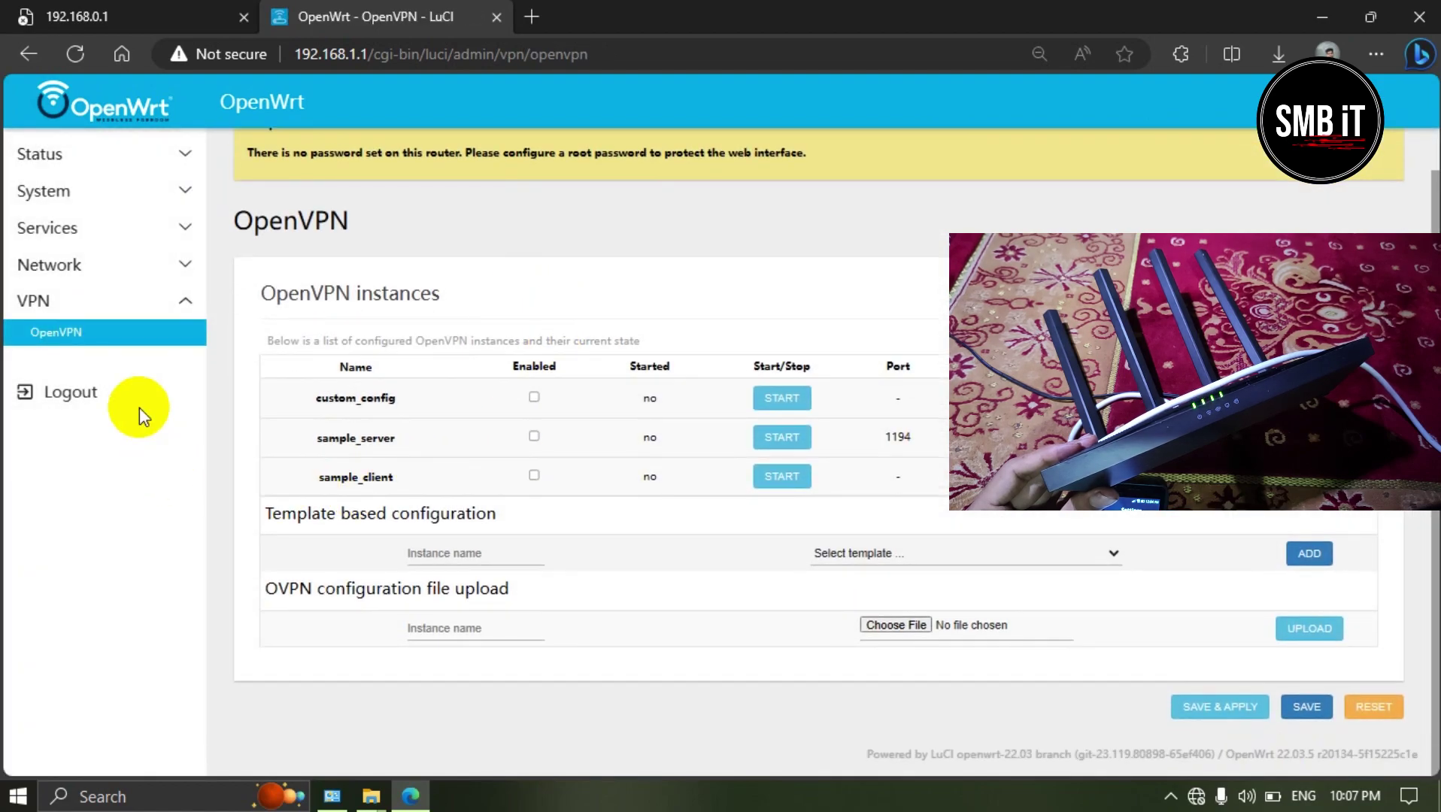
click(180, 160)
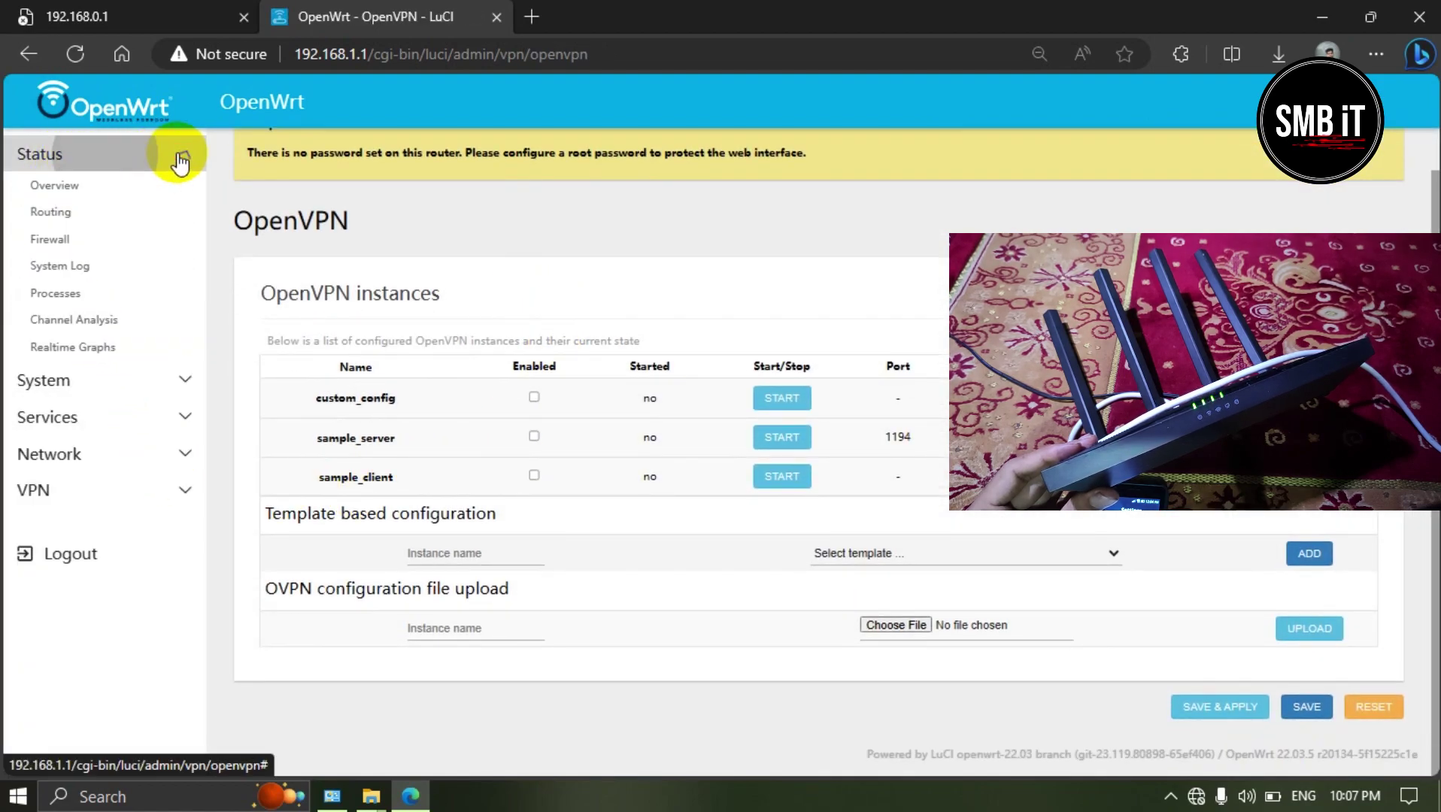
click(106, 182)
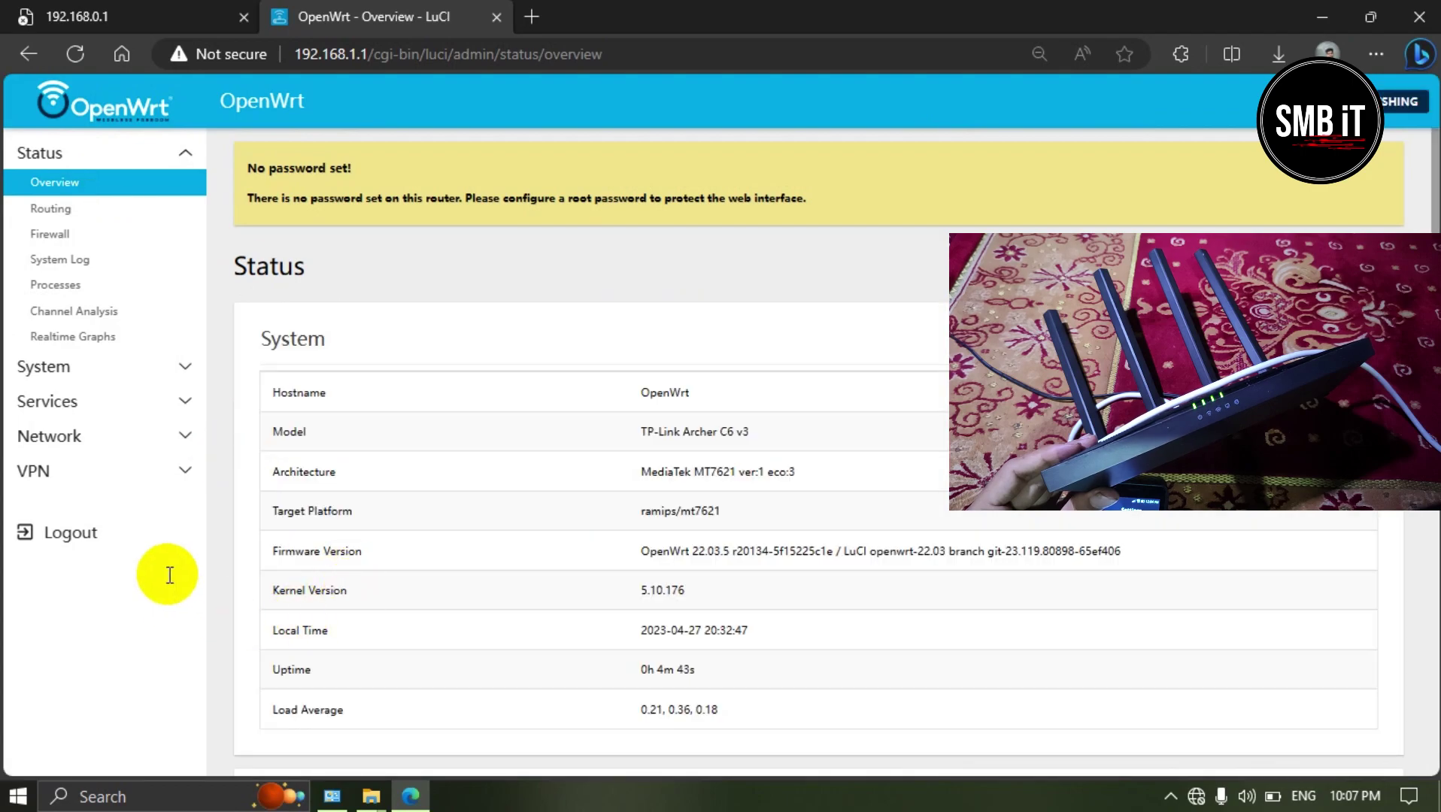
Step: Review the System section at the top of the Status Overview
scroll(889, 462, down, 3)
scroll(881, 444, up, 1)
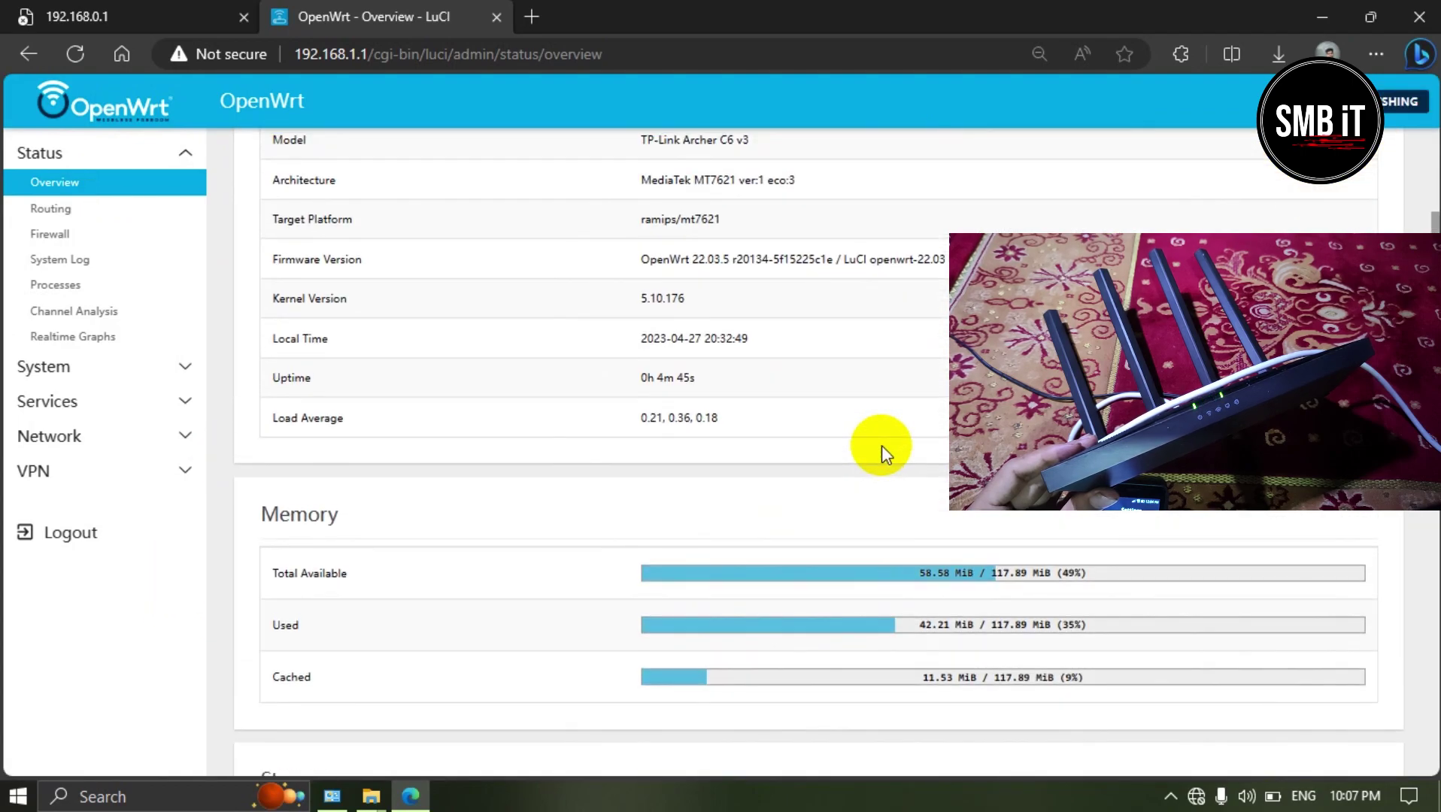
scroll(782, 272, up, 1)
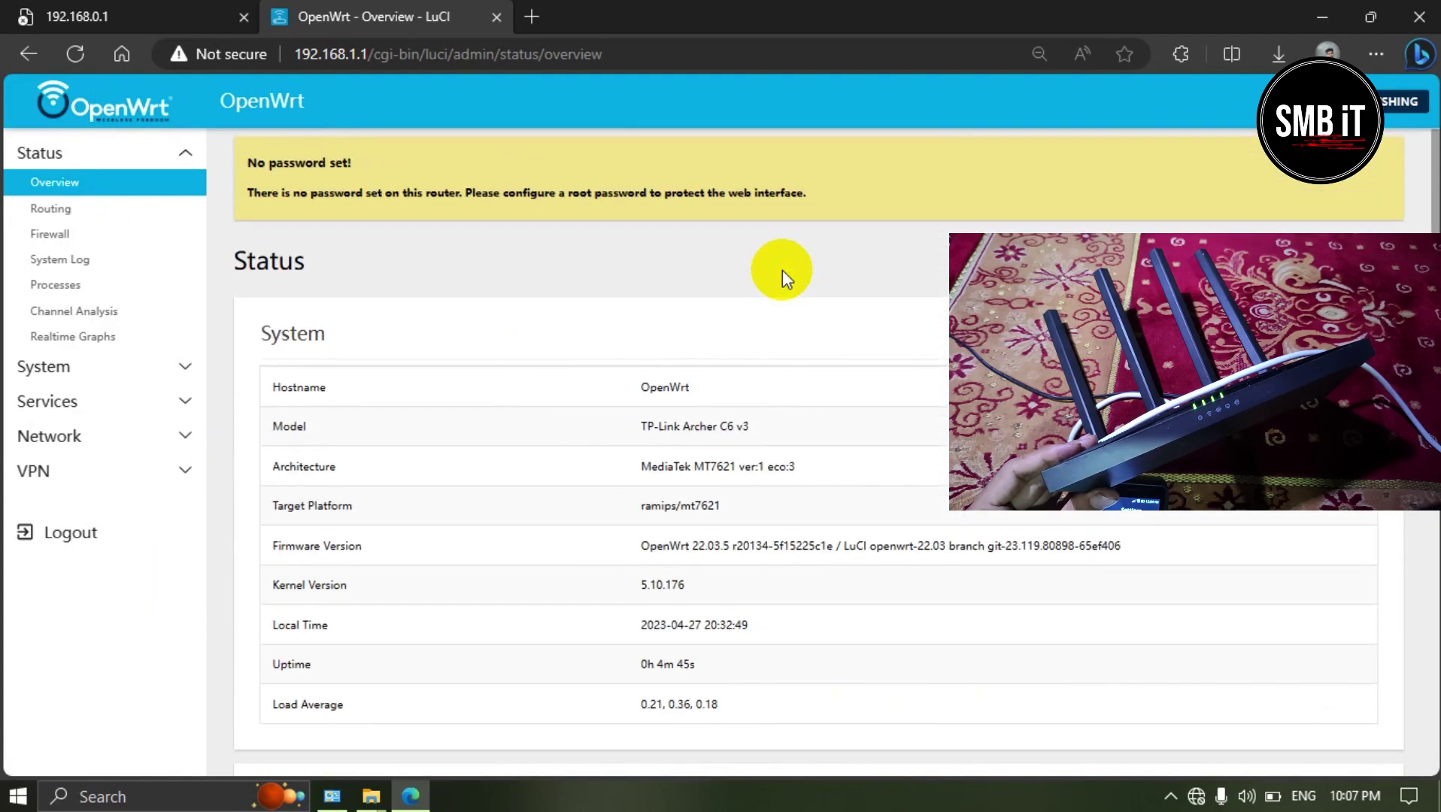
ctrl+scroll(774, 474, up, 1)
ctrl+scroll(775, 470, up, 2)
scroll(775, 470, down, 2)
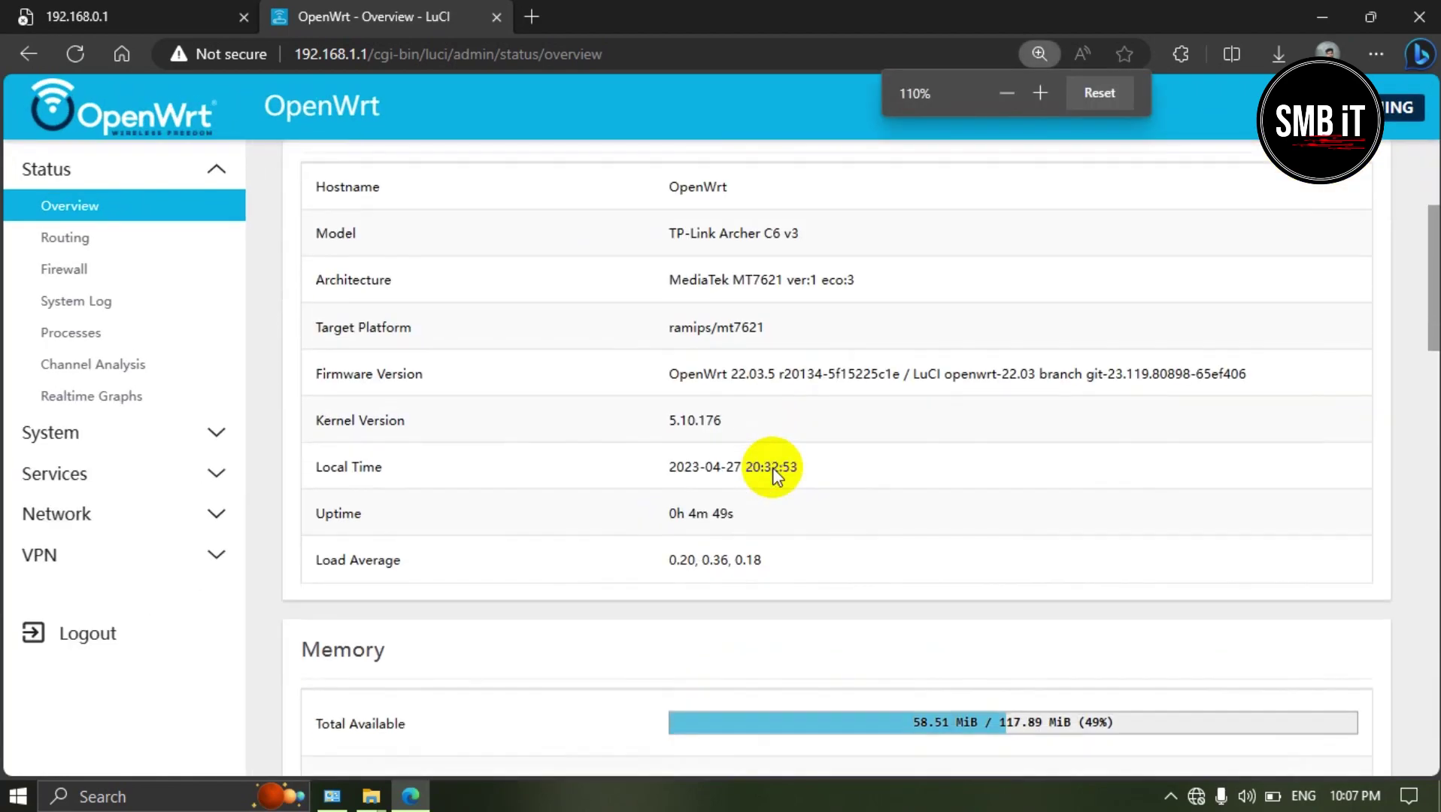
ctrl+scroll(778, 479, up, 3)
scroll(907, 572, down, 2)
scroll(782, 312, up, 1)
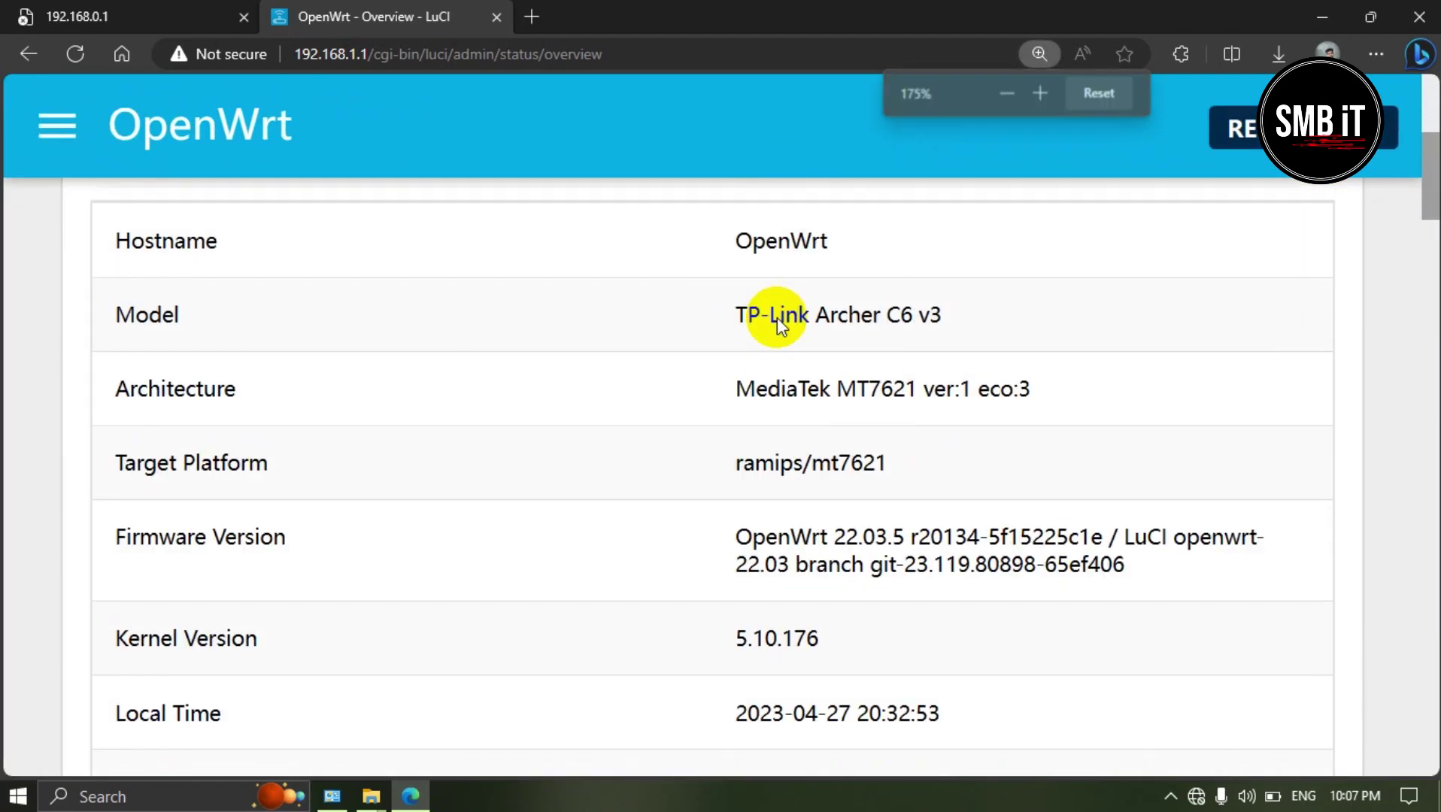
drag(734, 359, 964, 369)
Step: Scroll down through the Memory, Storage and Wireless sections of the overview
ctrl+scroll(760, 519, down, 4)
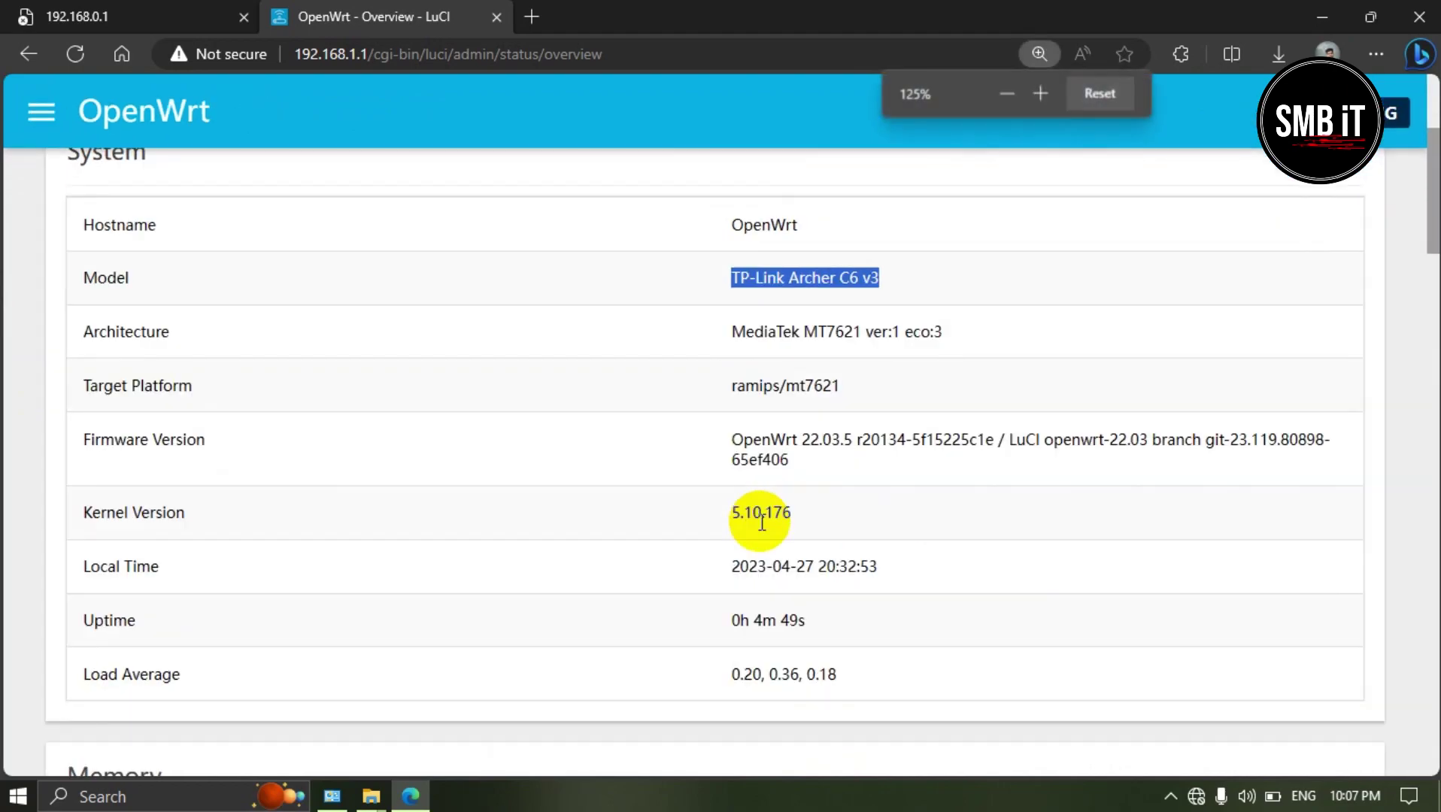
ctrl+scroll(761, 521, down, 1)
scroll(723, 519, down, 5)
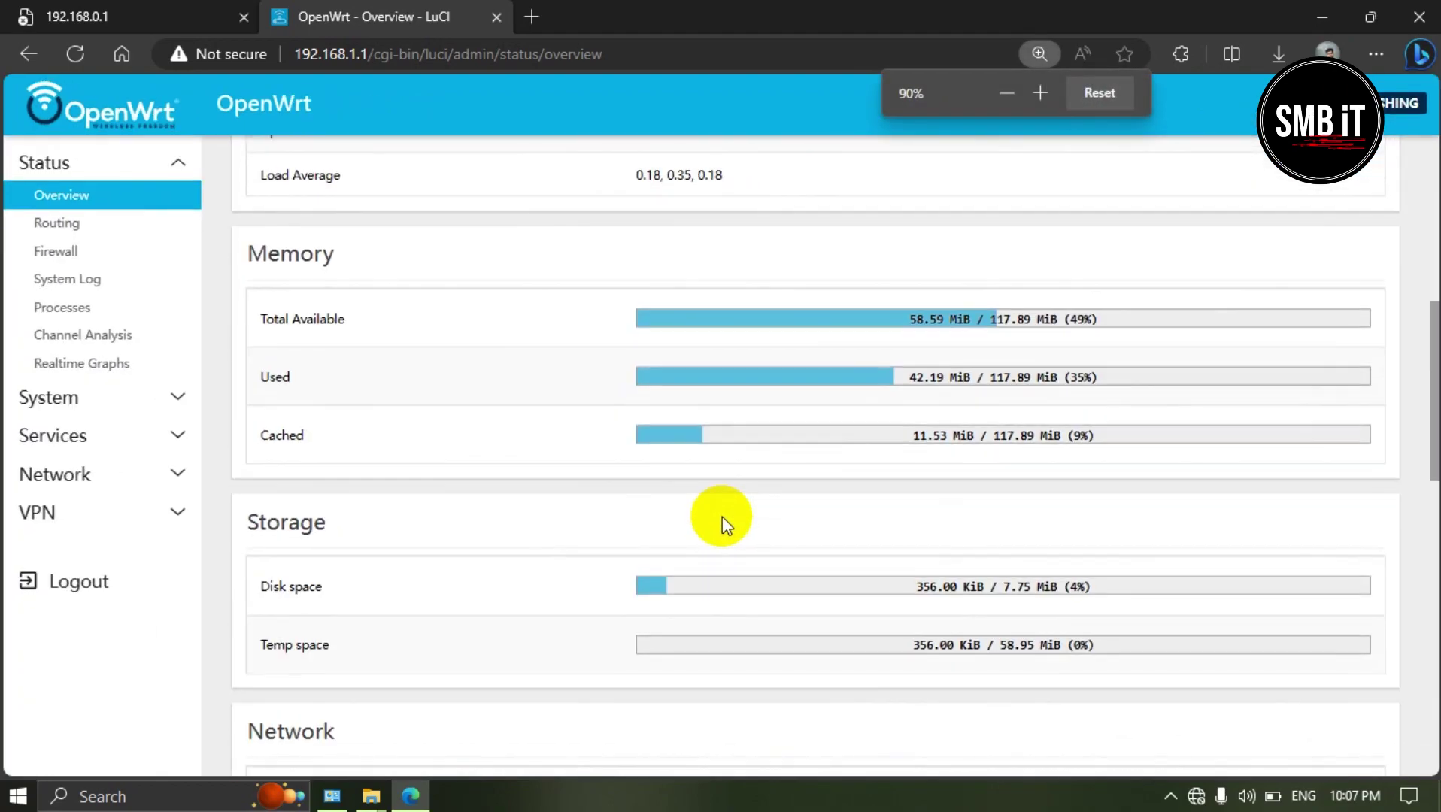
ctrl+scroll(969, 601, down, 1)
ctrl+scroll(969, 601, up, 4)
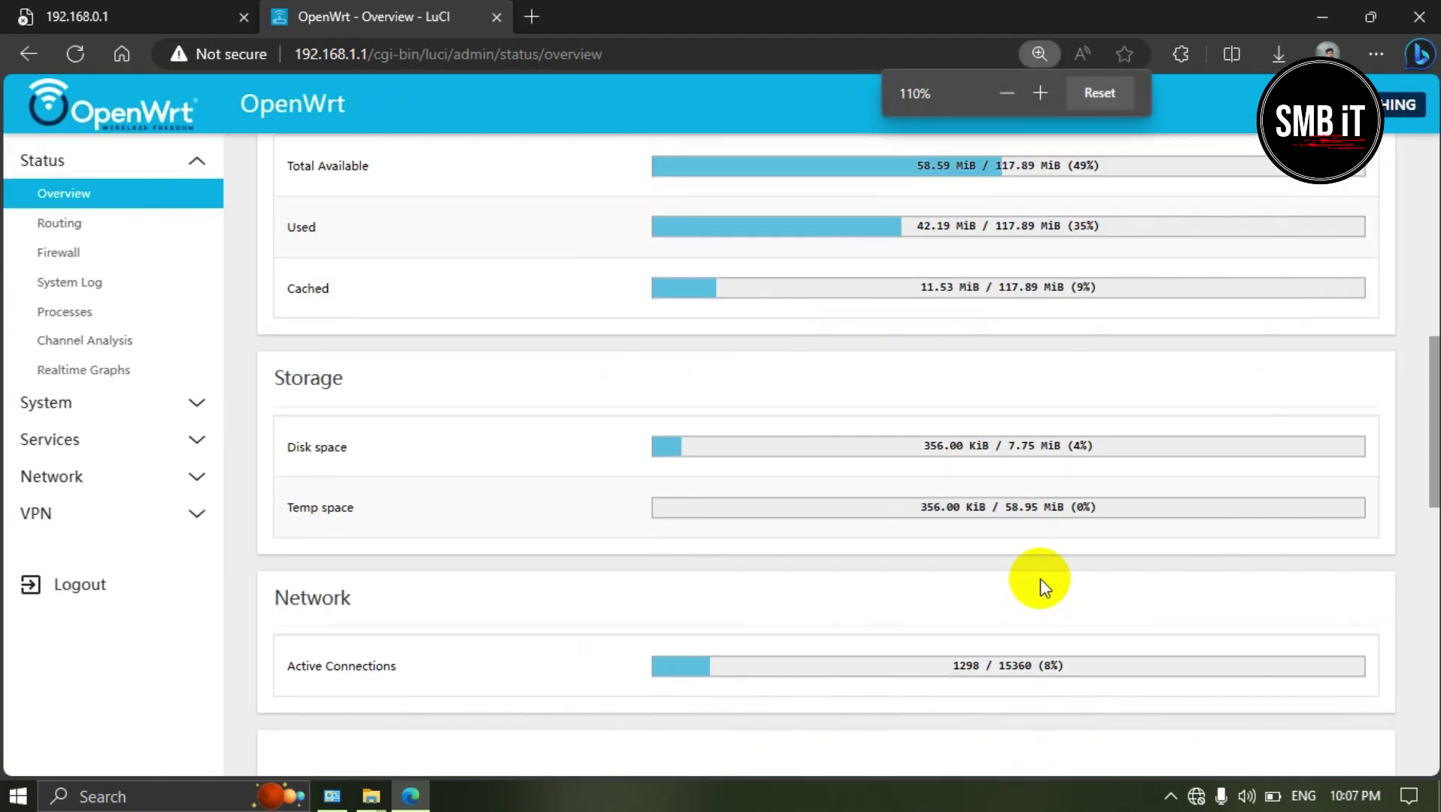
ctrl+scroll(1045, 572, down, 2)
scroll(1109, 324, down, 5)
ctrl+scroll(1141, 321, up, 3)
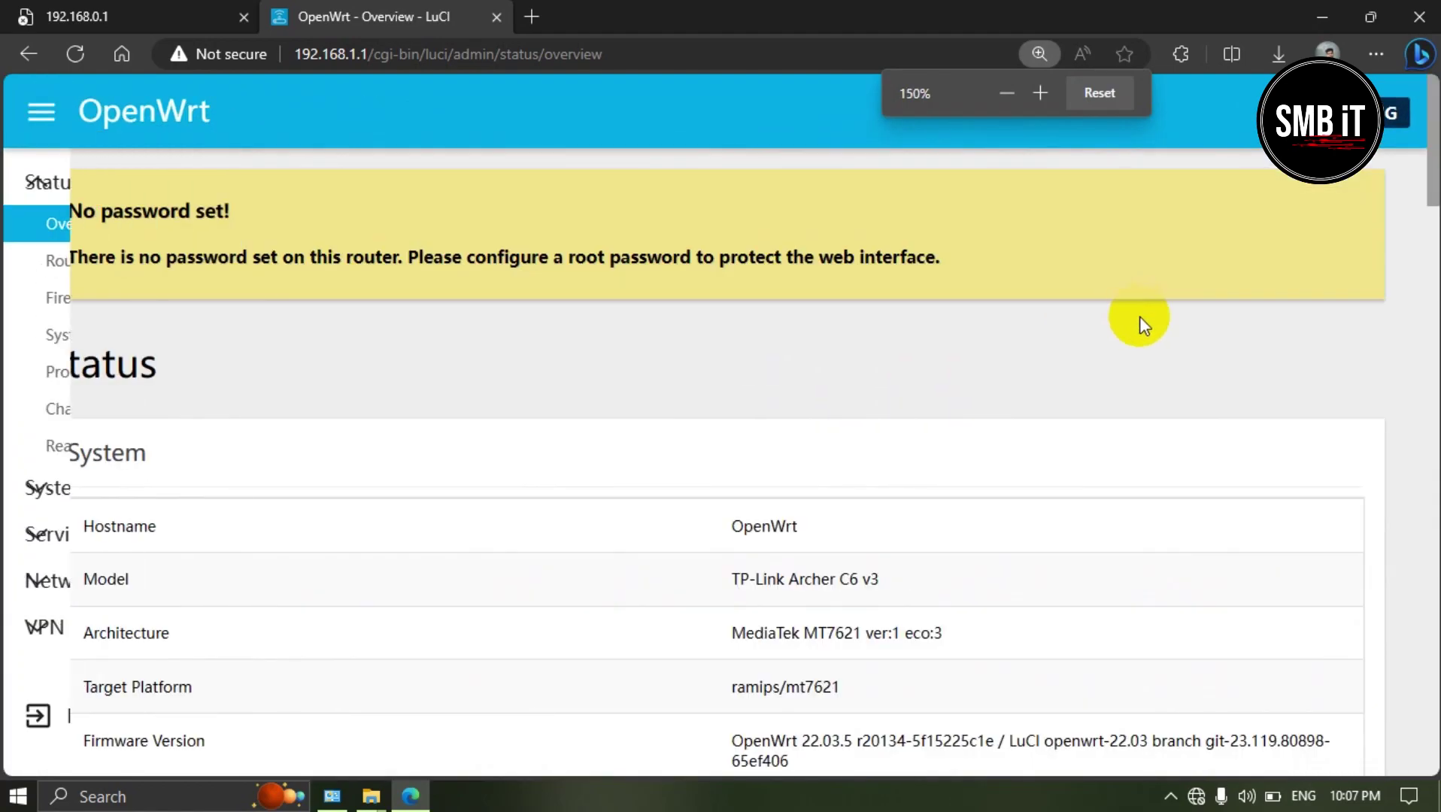
scroll(1126, 401, down, 8)
scroll(1128, 410, down, 7)
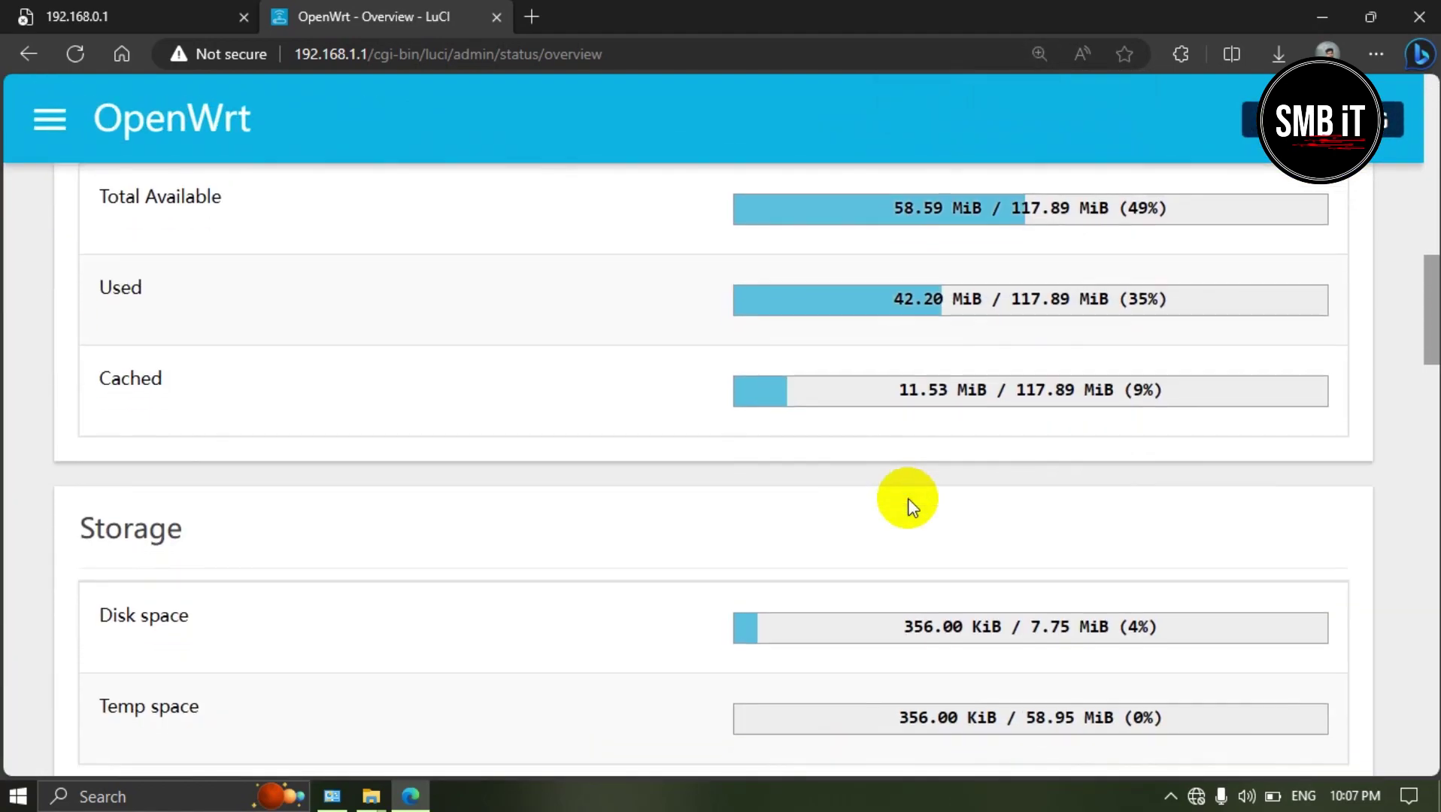
Step: Highlight the Disk space label, then zoom the page back out to 80%
drag(178, 406, 936, 423)
drag(1094, 419, 1067, 432)
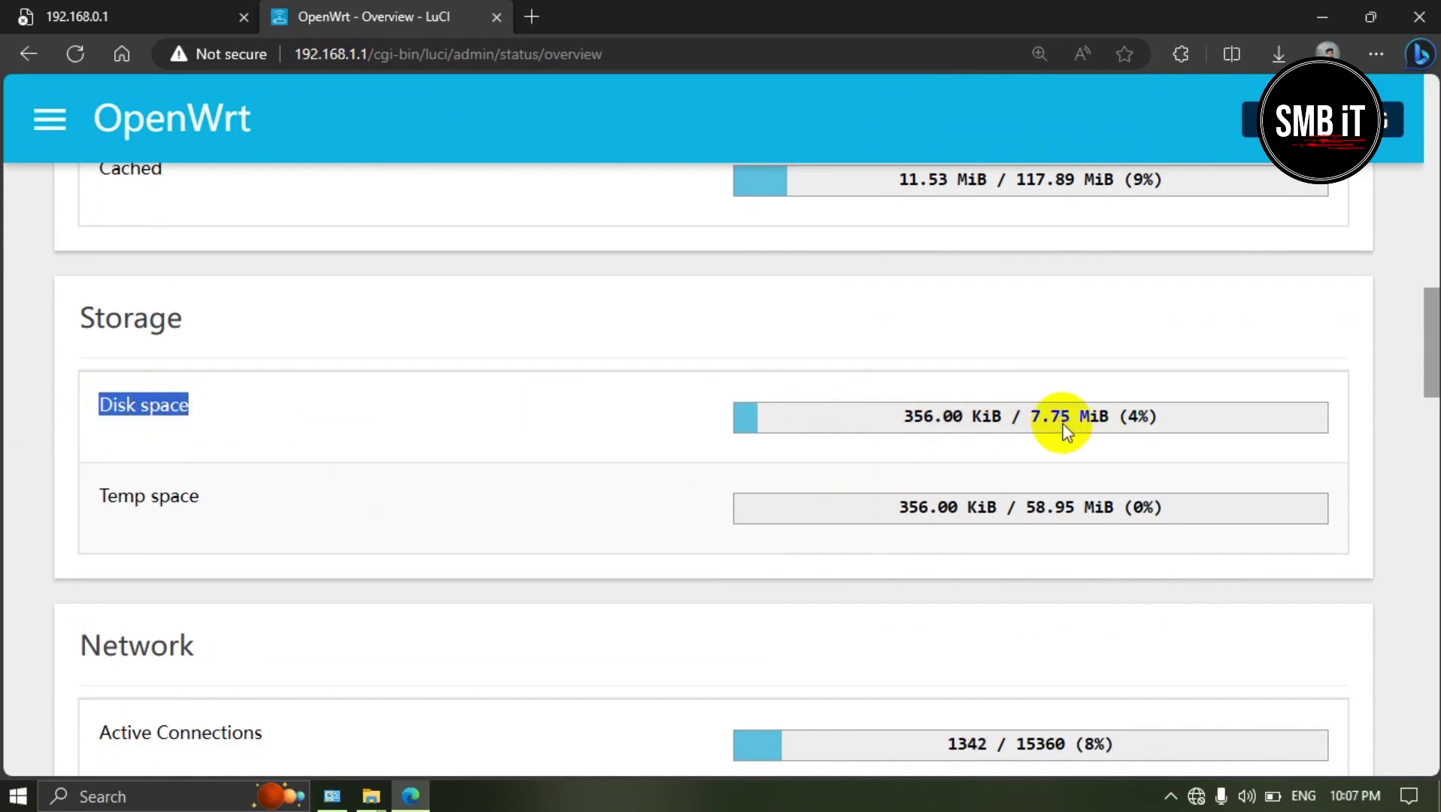
key(ctrl+minus)
key(ctrl+minus)
key(ctrl+minus)
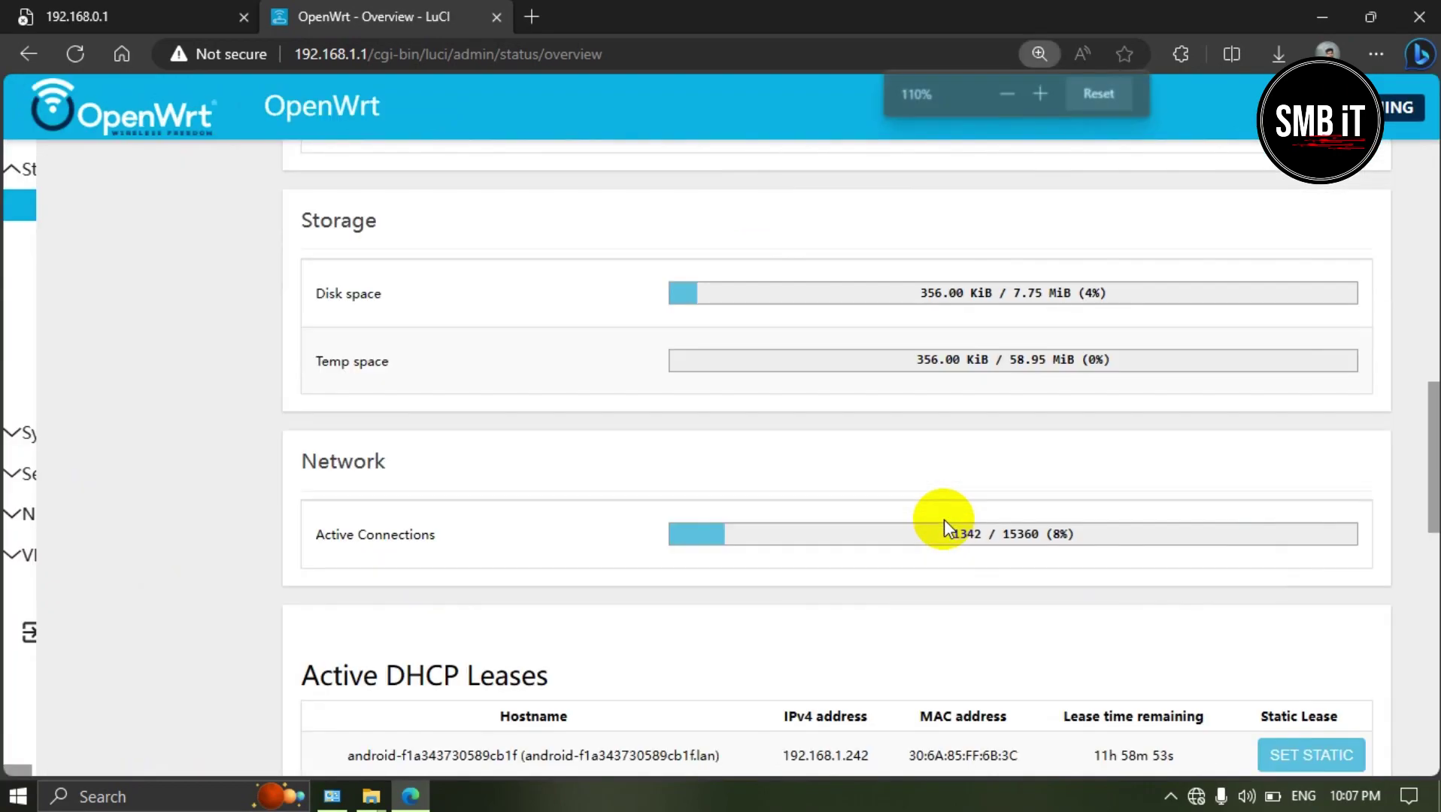
scroll(949, 524, down, 4)
scroll(410, 591, down, 7)
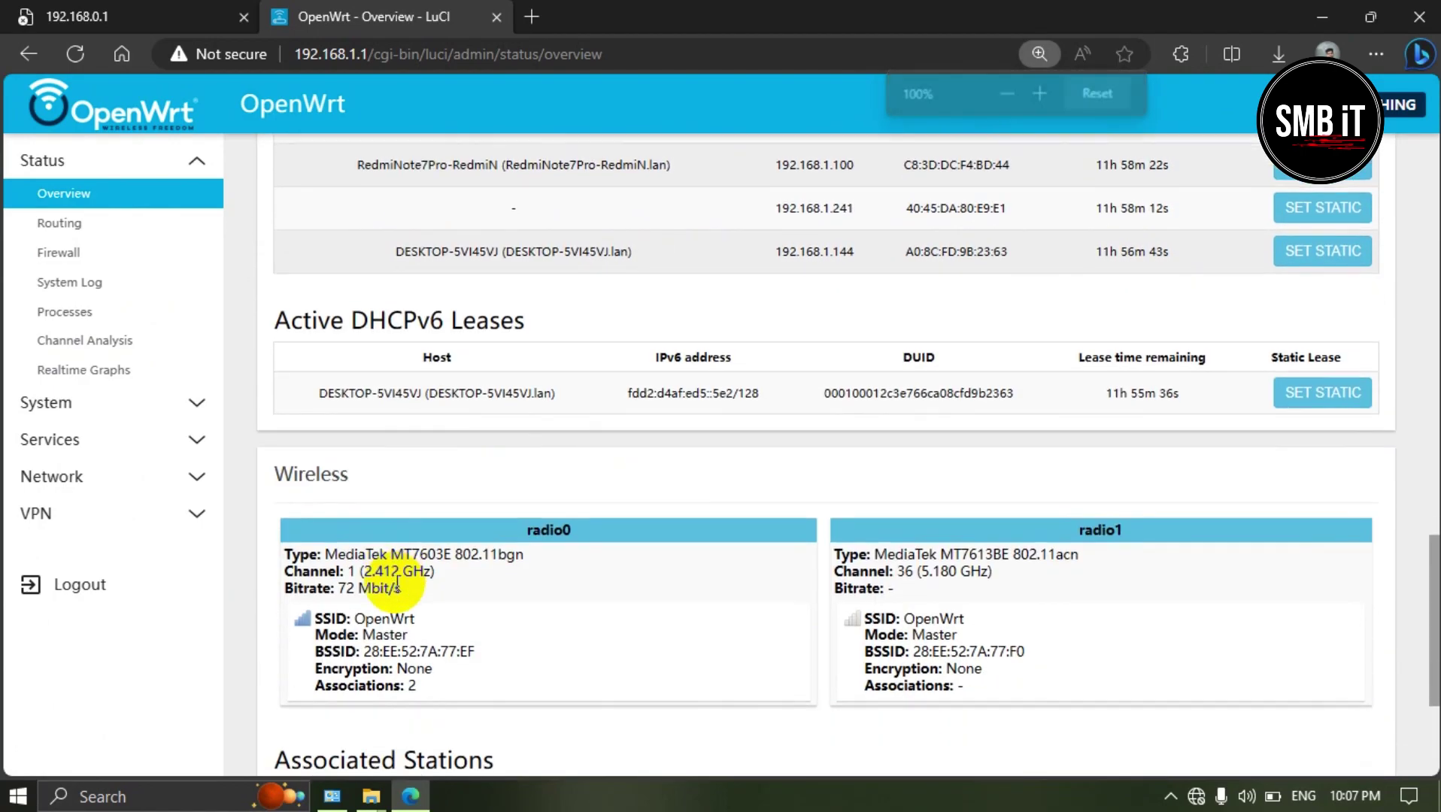
key(ctrl+minus)
key(ctrl+minus)
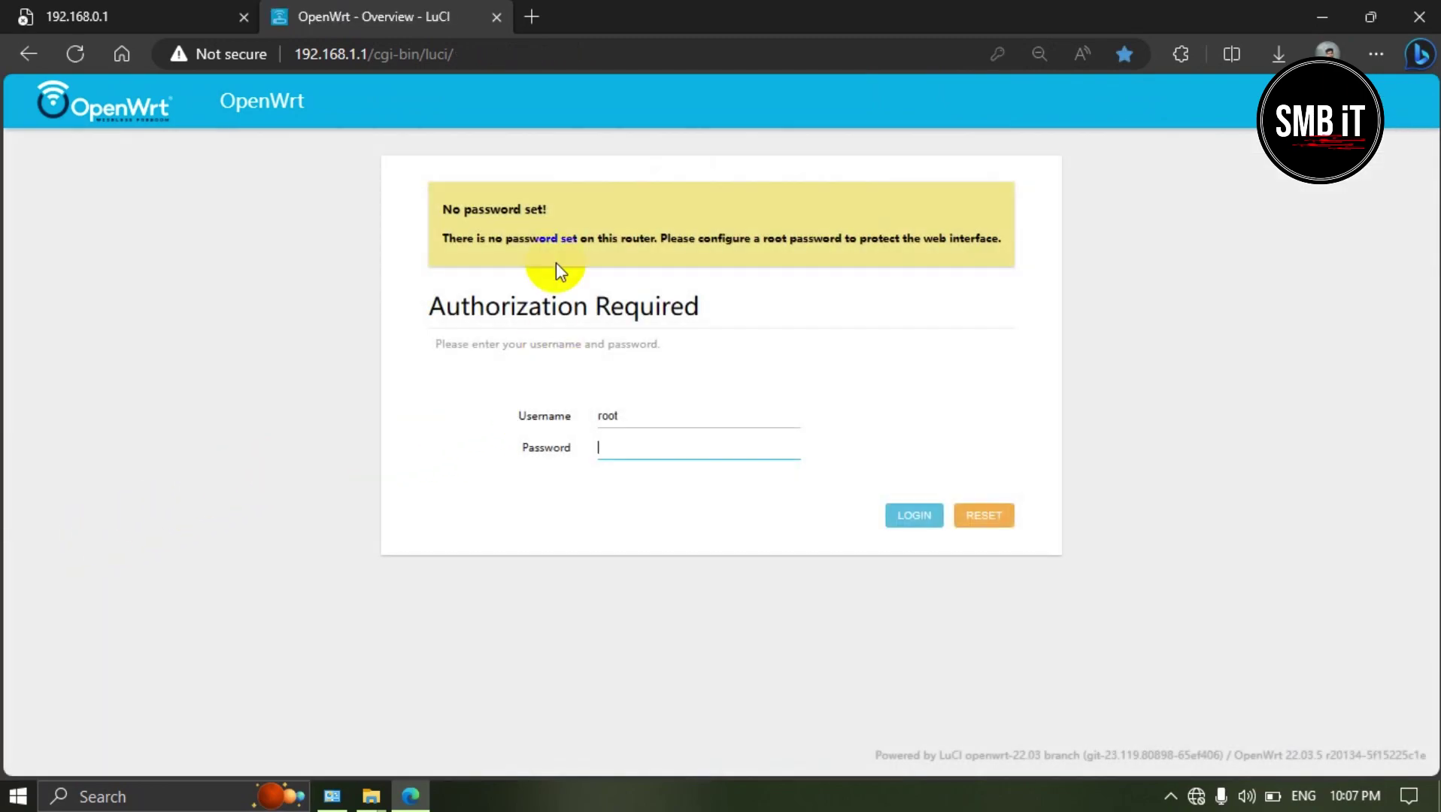
Step: Close the OpenWrt tab and the remaining Edge window, then show hidden tray icons
click(494, 18)
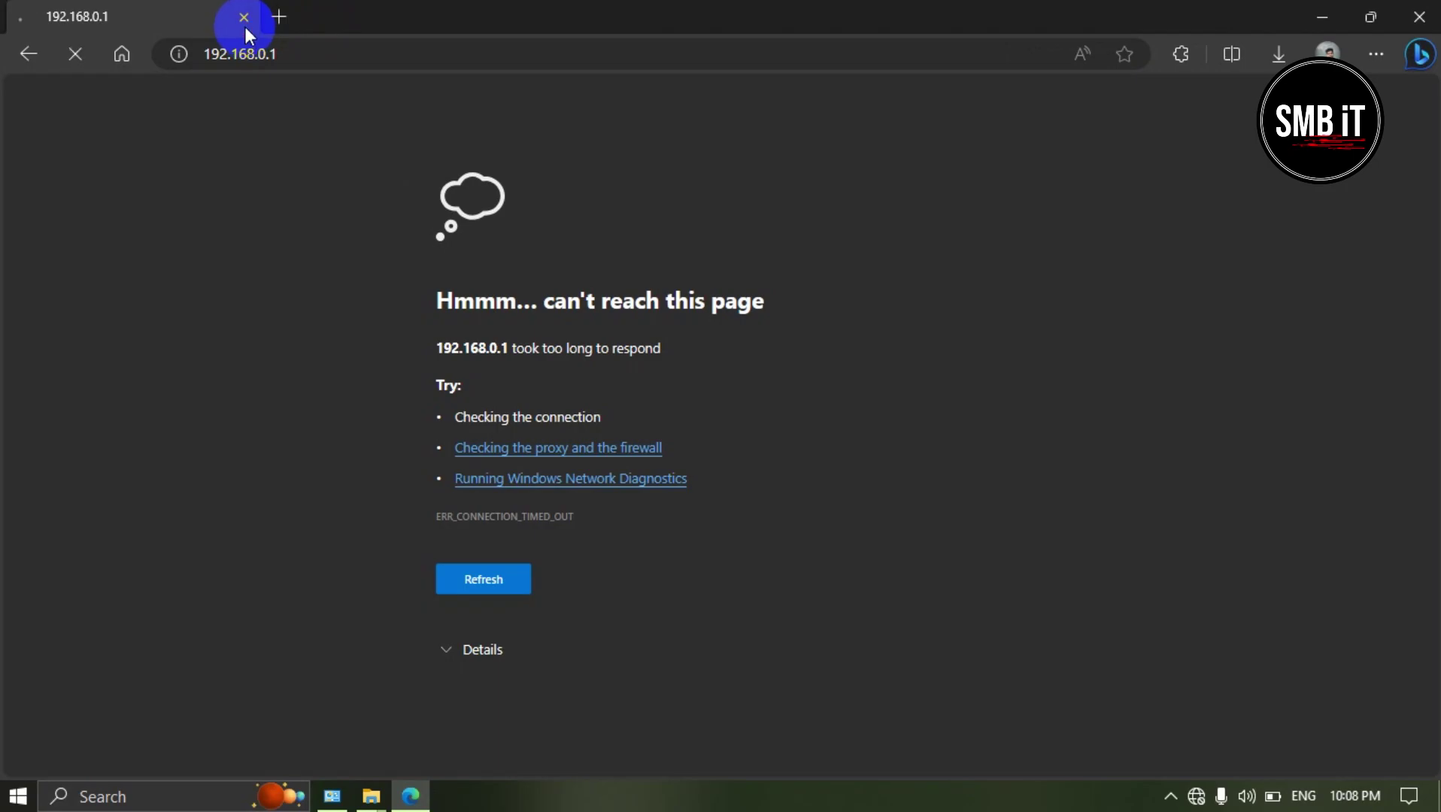
click(245, 26)
click(1174, 797)
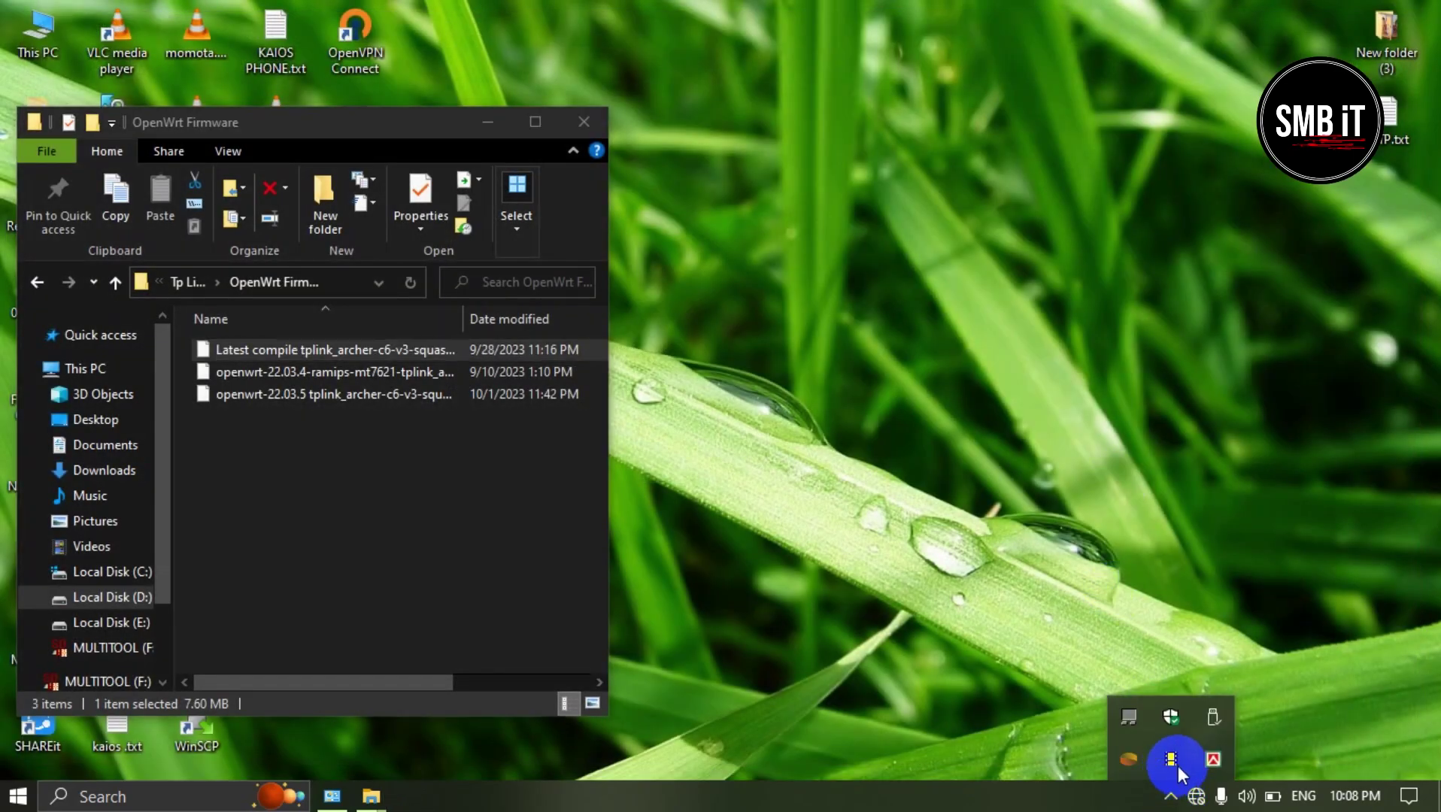